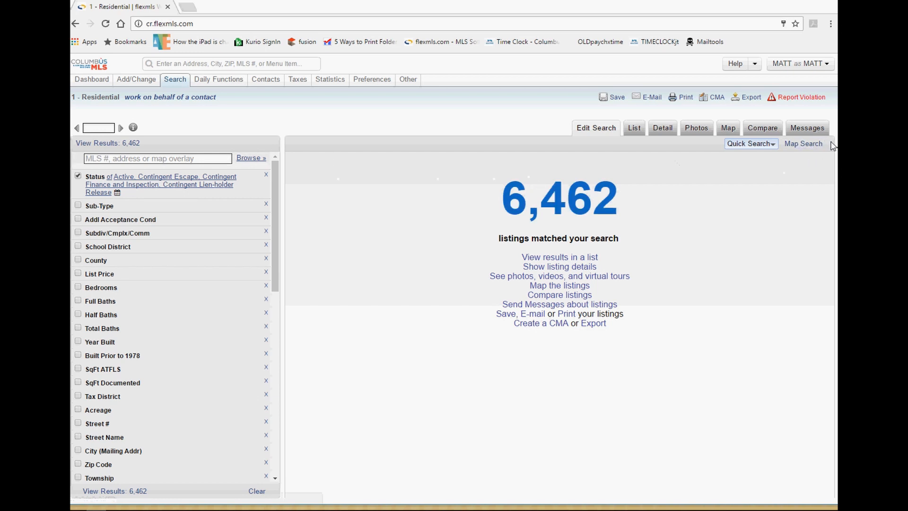
Limit the residential search Status to Active and contingent listings, giving 6,462 matches.
left_click_drag(833, 145, 812, 148)
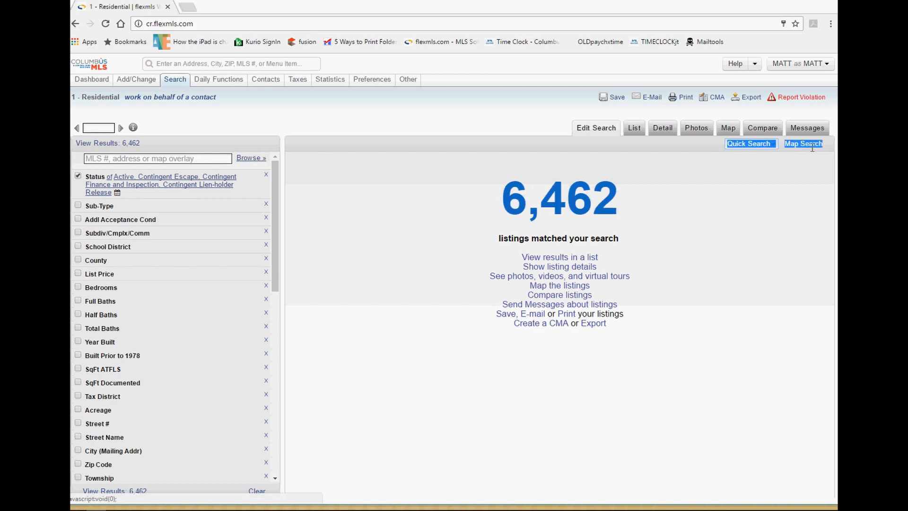
Switch to Map Search and plot all 6,464 matching listings across Columbus.
left_click(811, 144)
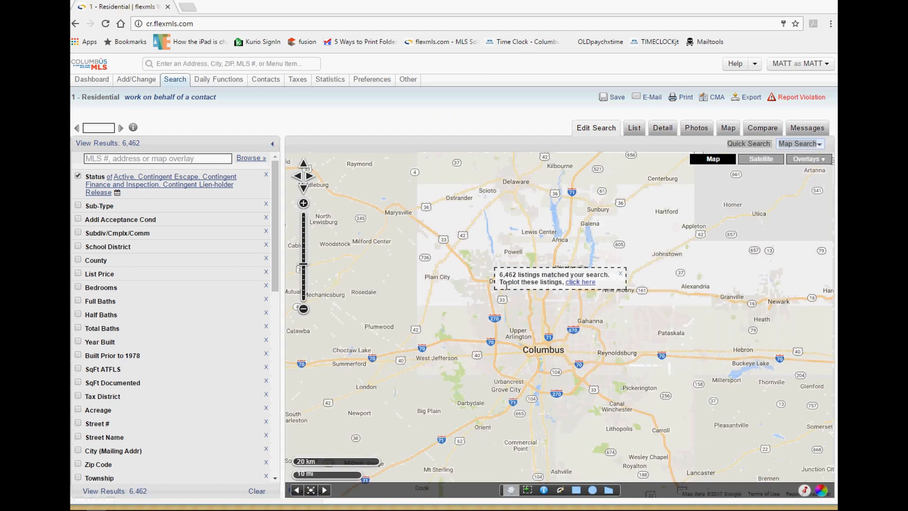
left_click_drag(520, 275, 496, 276)
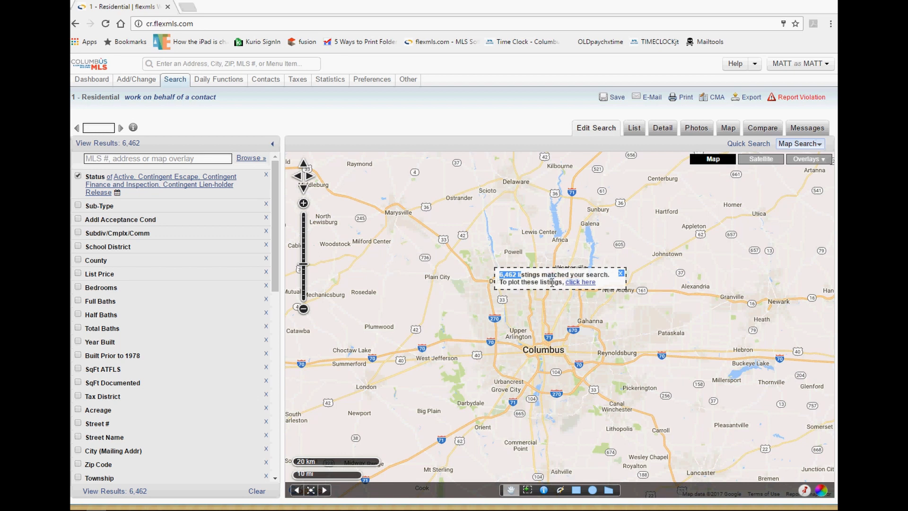
left_click_drag(551, 282, 492, 278)
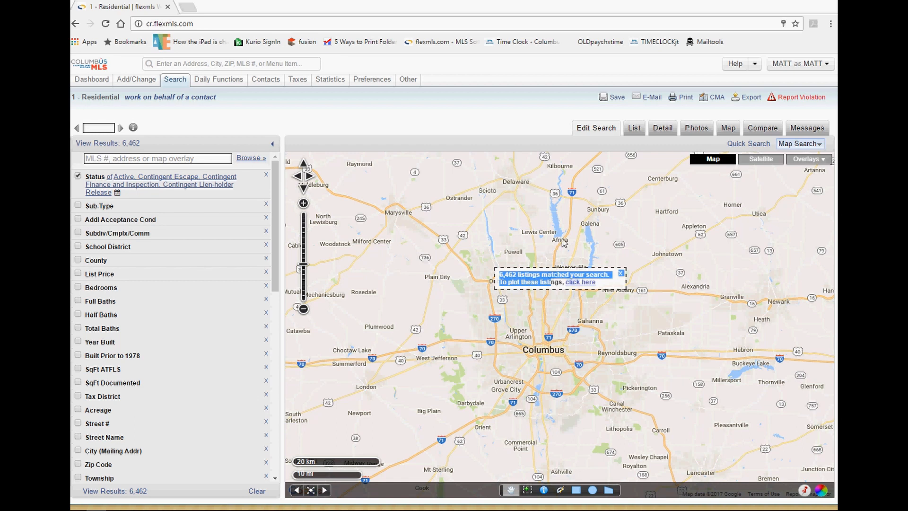
left_click_drag(598, 283, 565, 283)
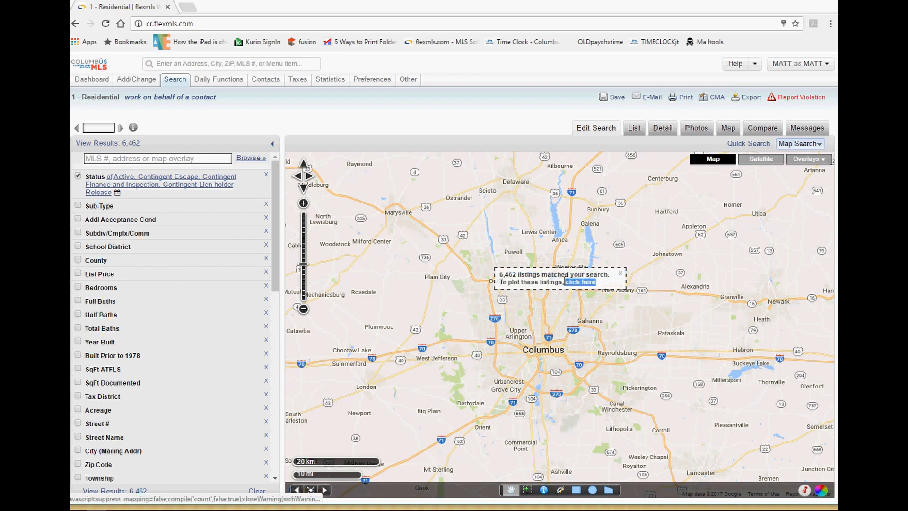
left_click(572, 282)
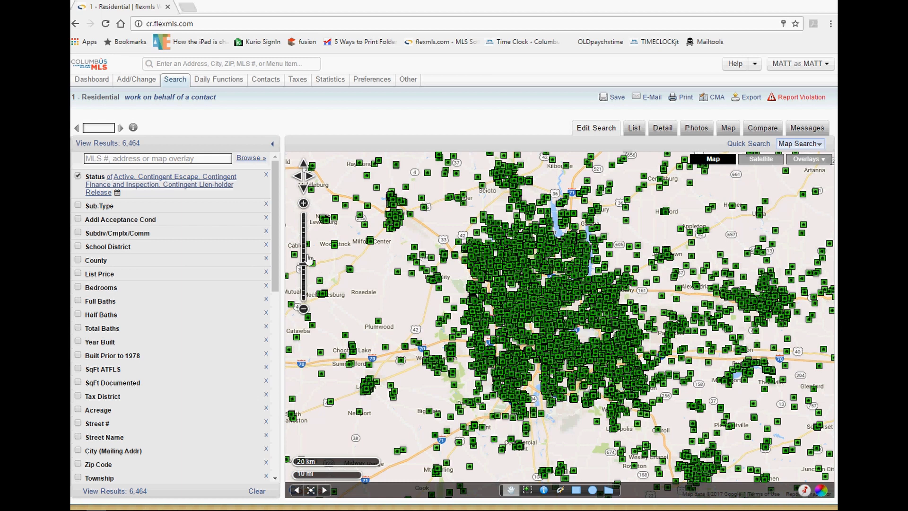
Zoom and pan the map north-west of Columbus toward Pharisburg and Dipple.
left_click(304, 204)
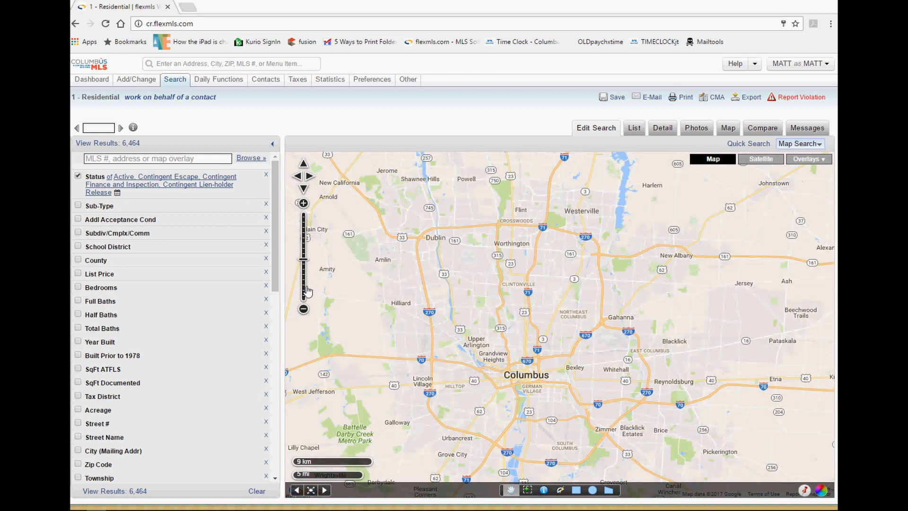
left_click(303, 309)
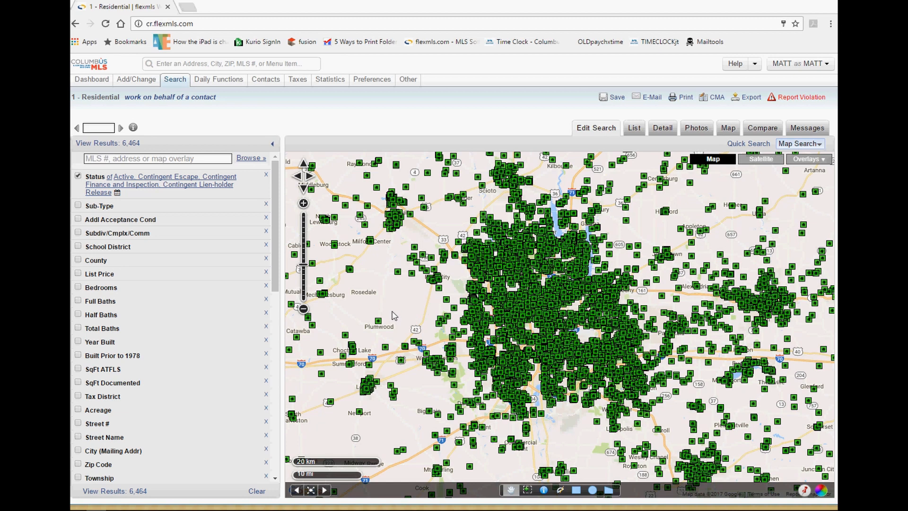
left_click_drag(401, 312, 421, 343)
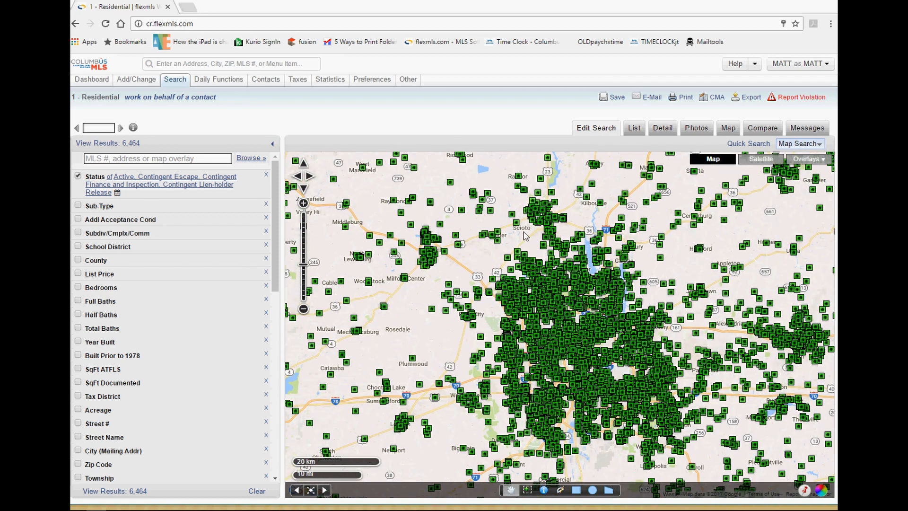
left_click_drag(523, 232, 509, 297)
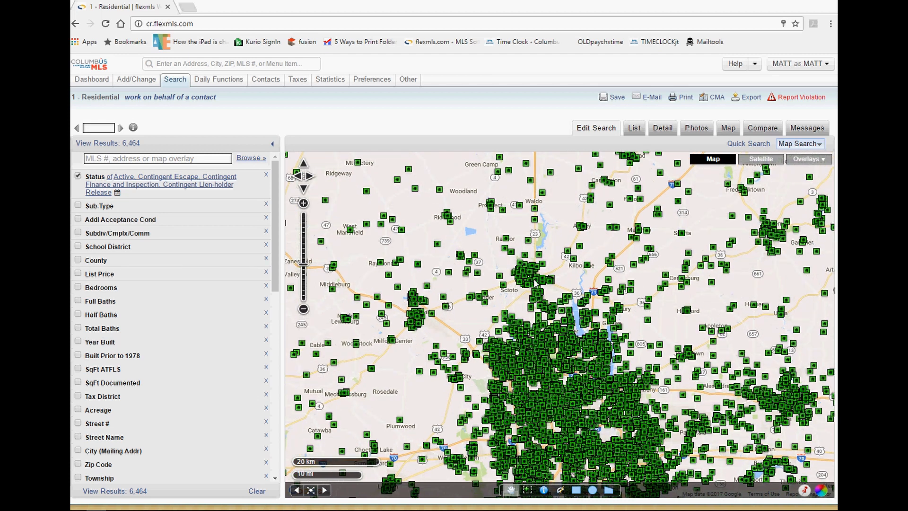
left_click_drag(532, 290, 545, 336)
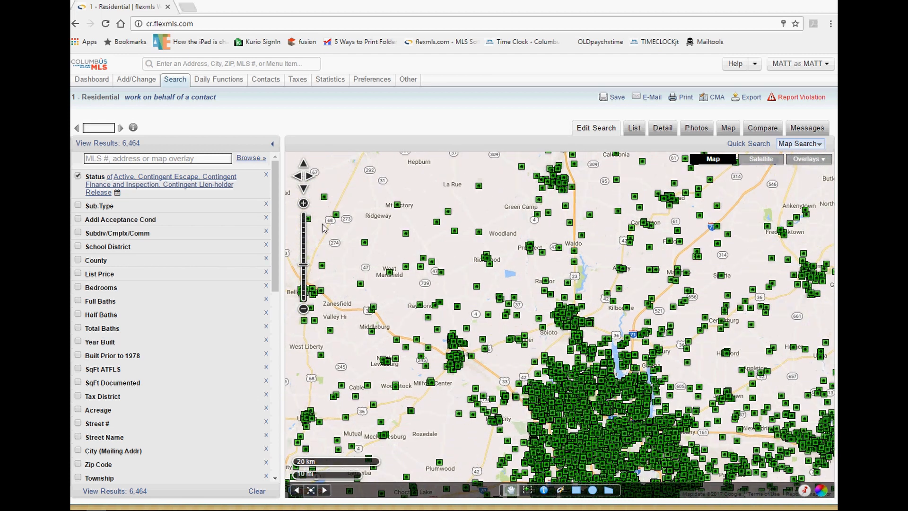
left_click(303, 203)
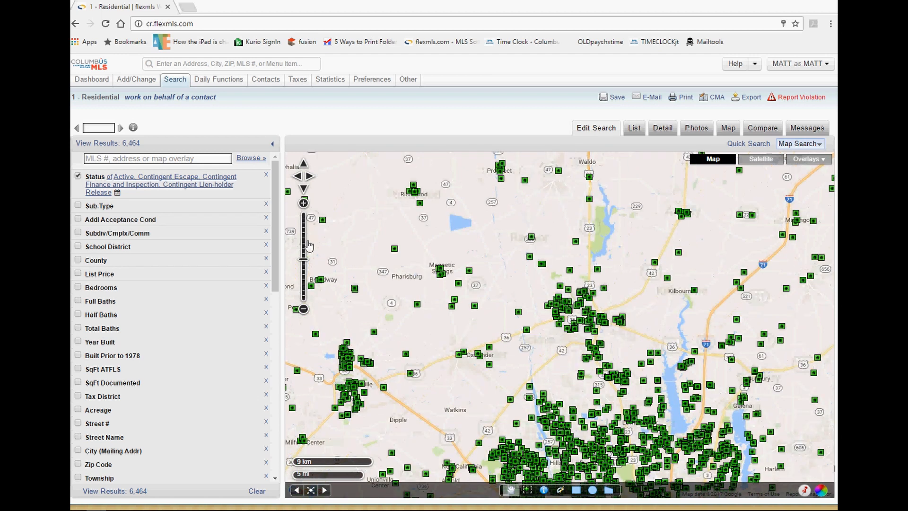
left_click(303, 258)
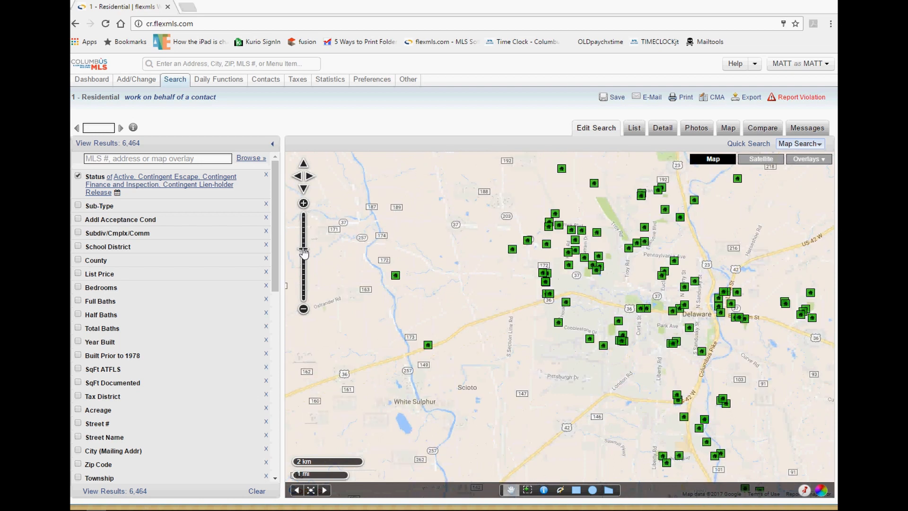
left_click(305, 263)
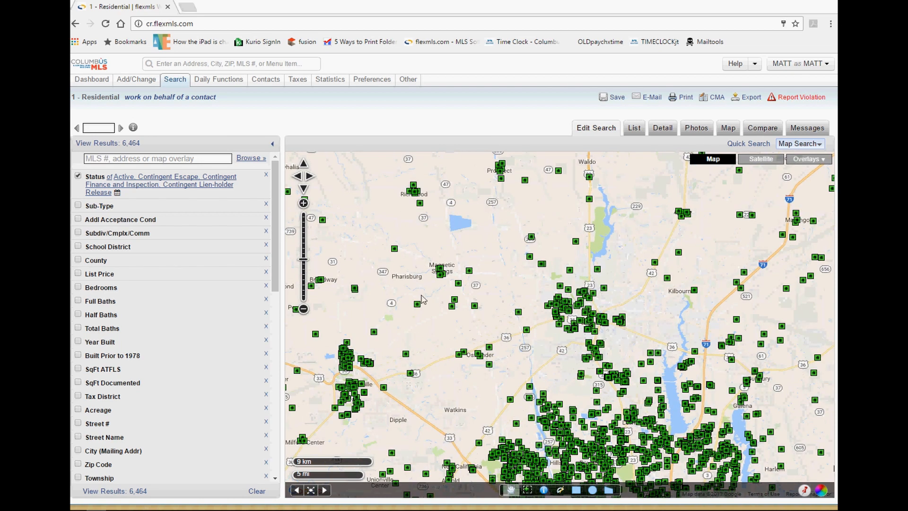
left_click_drag(434, 322, 533, 228)
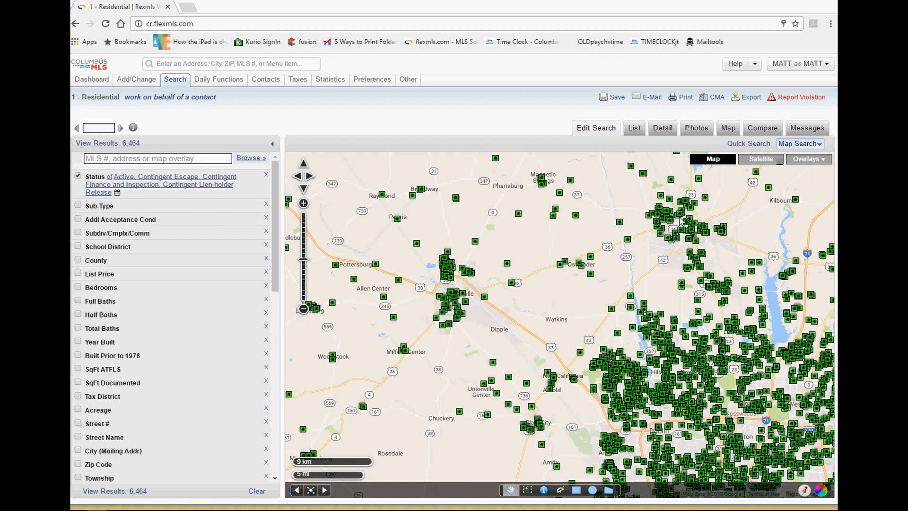
Zoom and pan the map closer onto Delaware and the White Sulphur area.
scroll(679, 221, "up", 2)
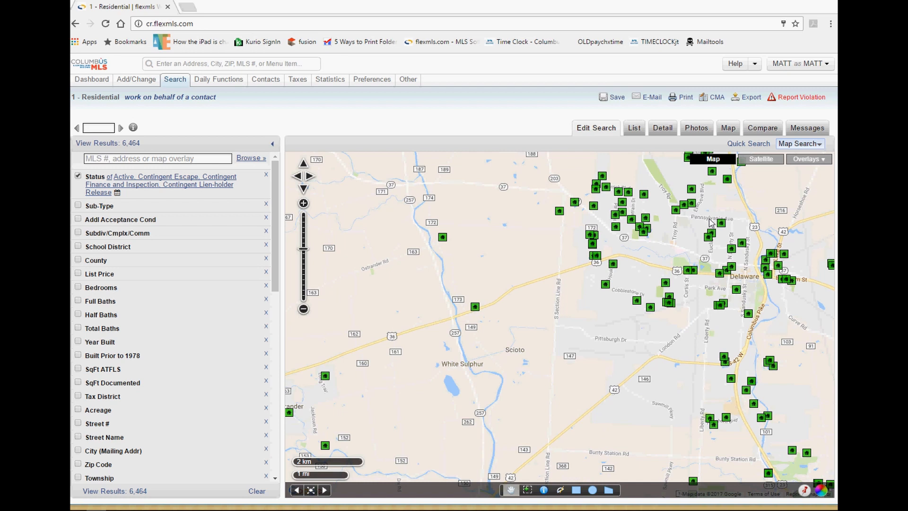
scroll(711, 223, "down", 1)
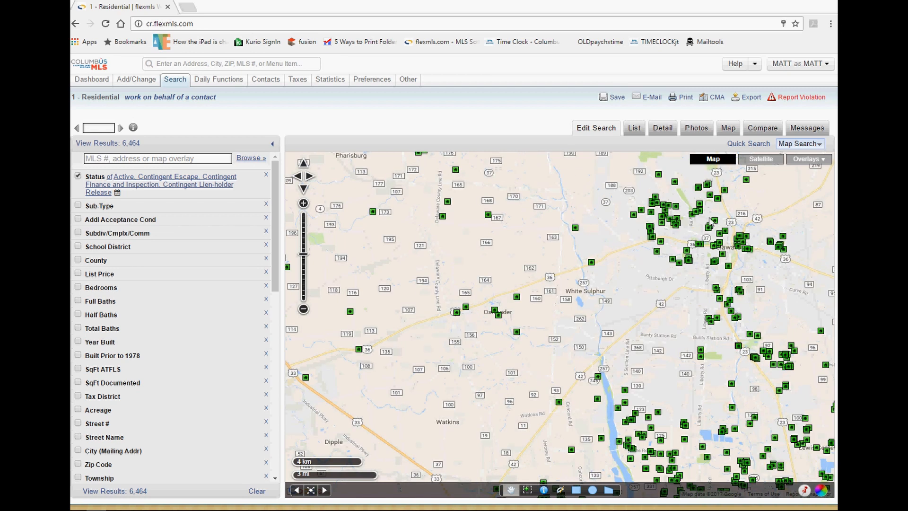
scroll(710, 222, "up", 1)
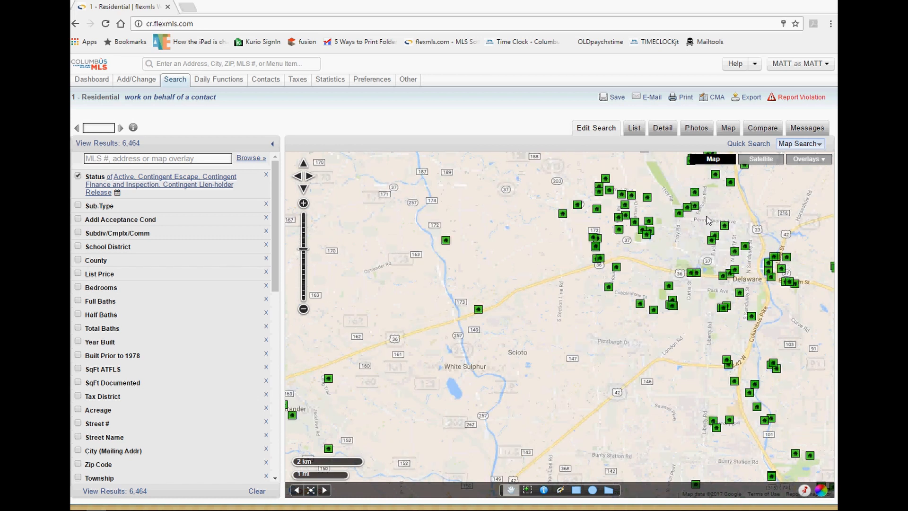
scroll(708, 220, "up", 1)
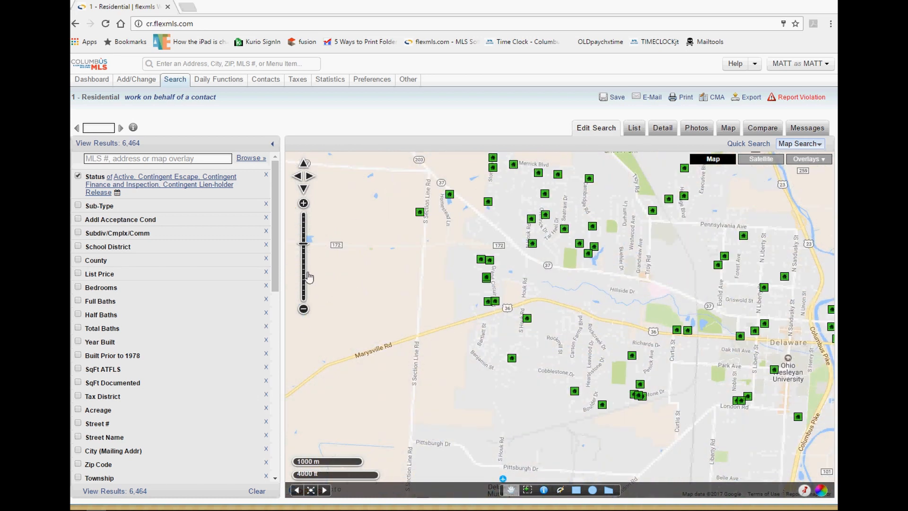
left_click(304, 310)
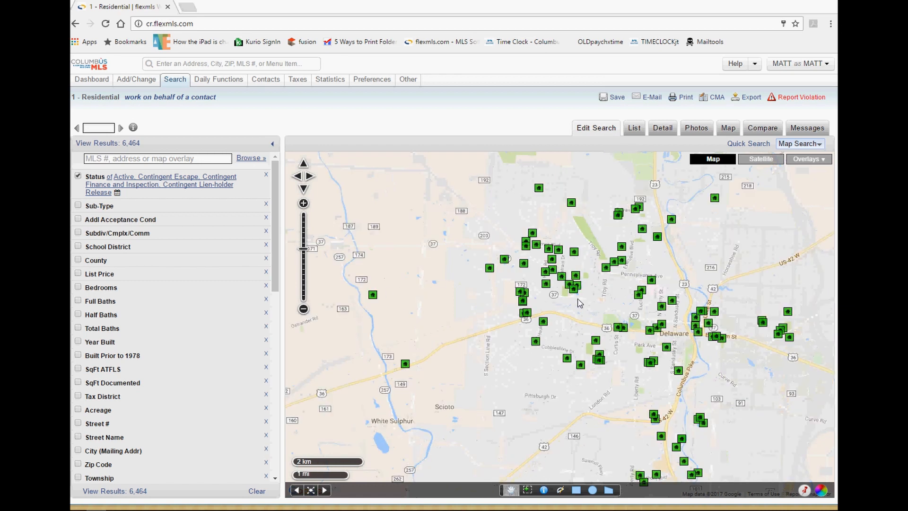
mouse_move(303, 248)
left_mouse_down()
mouse_move(304, 262)
mouse_move(304, 251)
left_mouse_up()
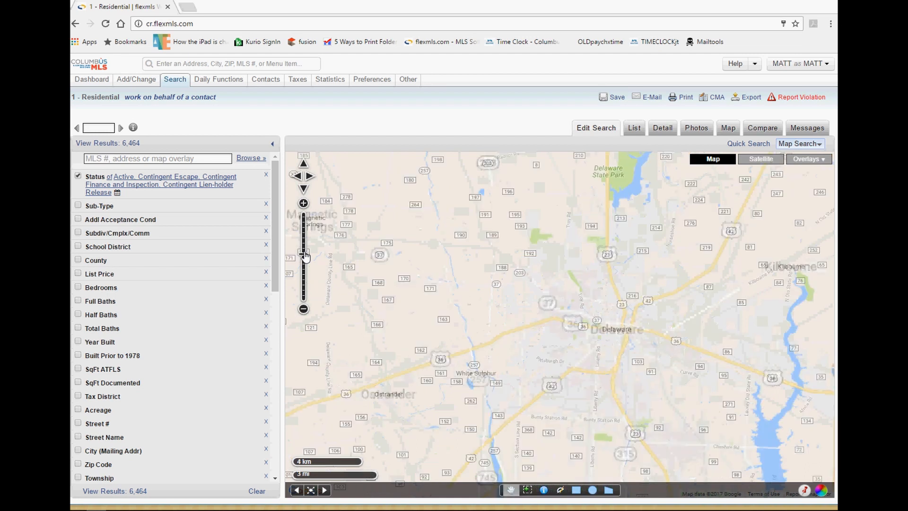
left_click(304, 231)
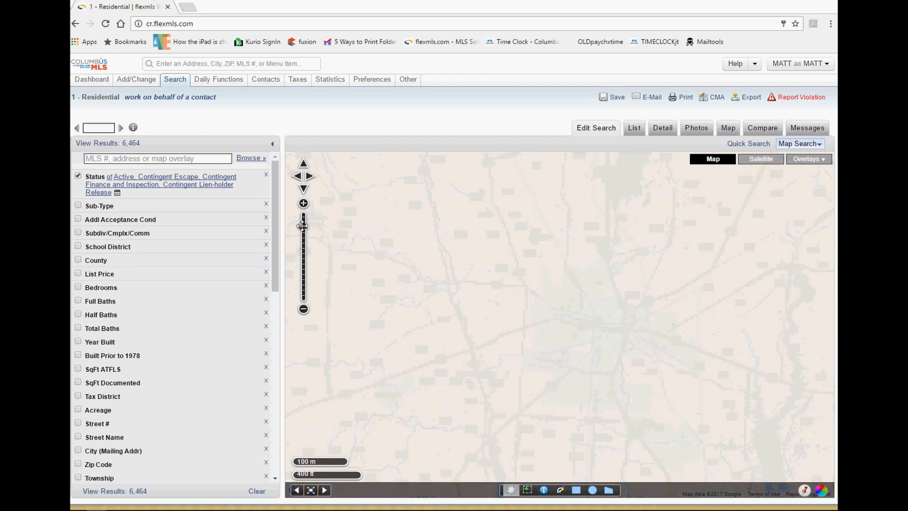
left_click(304, 284)
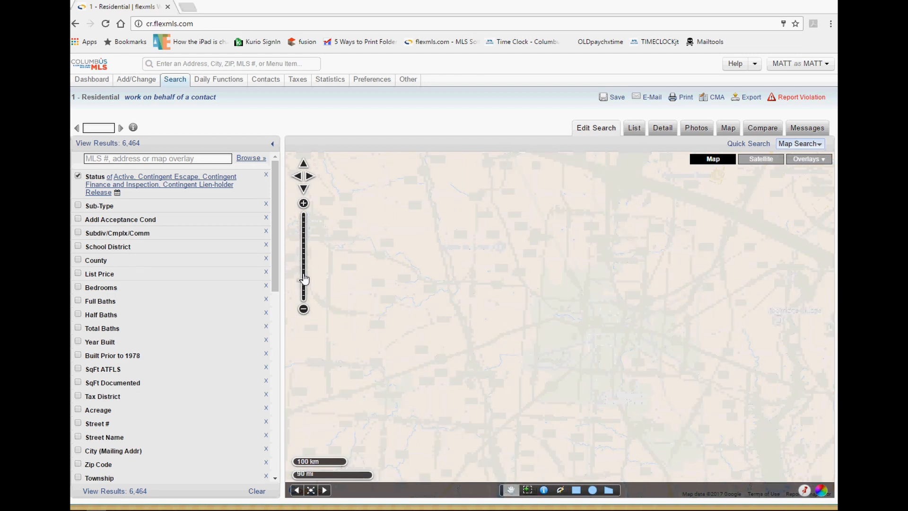
left_click_drag(304, 283, 304, 259)
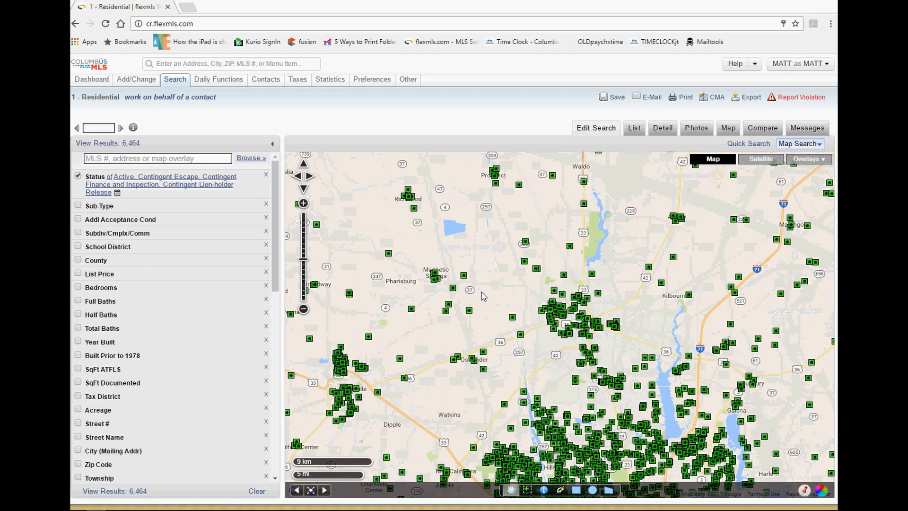
left_click_drag(494, 305, 455, 324)
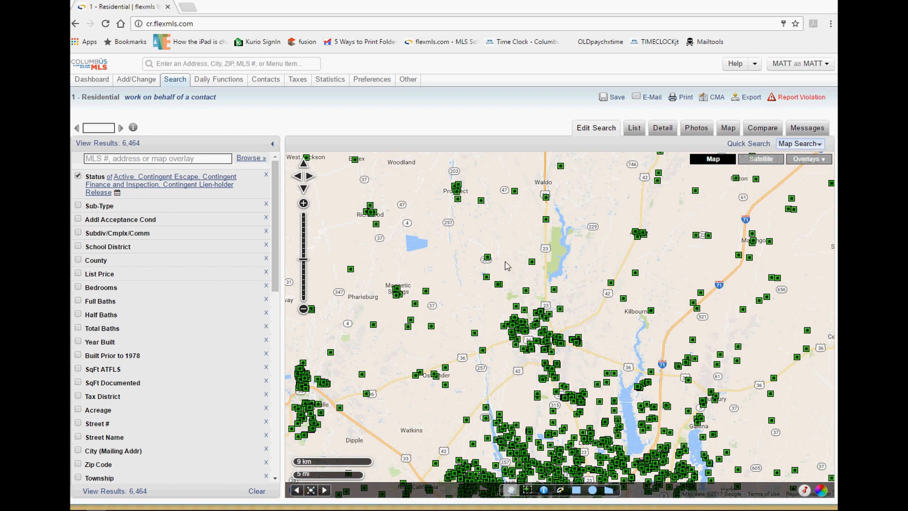
left_click_drag(507, 266, 542, 278)
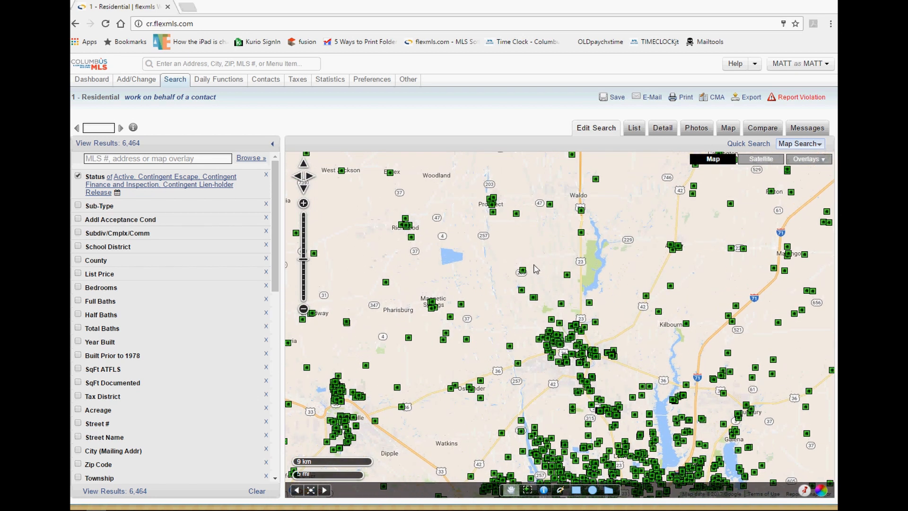
left_click_drag(500, 284, 520, 250)
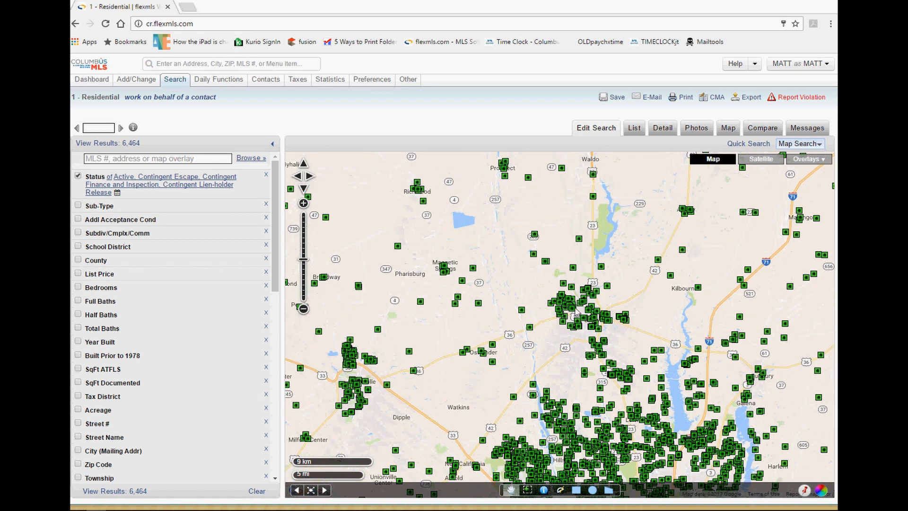
scroll(577, 313, "up", 1)
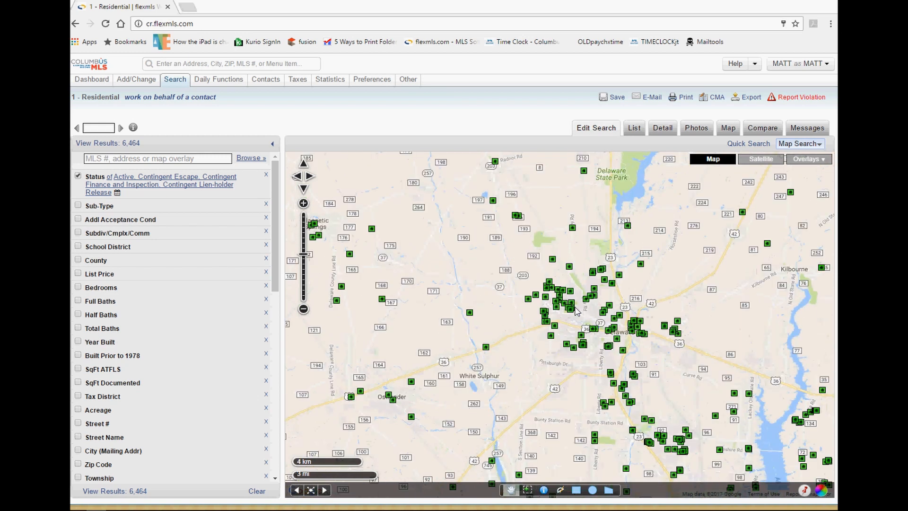
Zoom in one level and pan north-west of Delaware up to Gallant Farm.
left_click(303, 204)
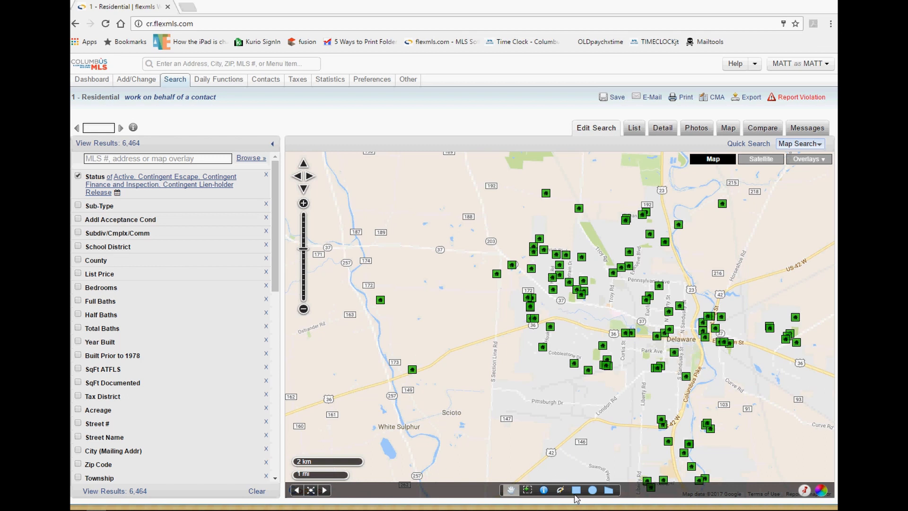
left_click_drag(622, 311, 538, 345)
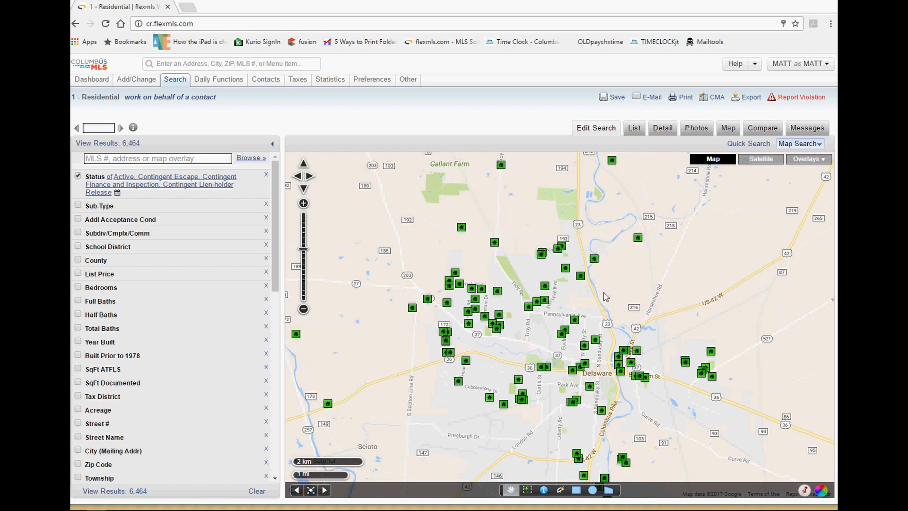
Draw a five-sided search polygon north of Pennsylvania Ave, west of route 23.
left_click(609, 489)
left_click(607, 316)
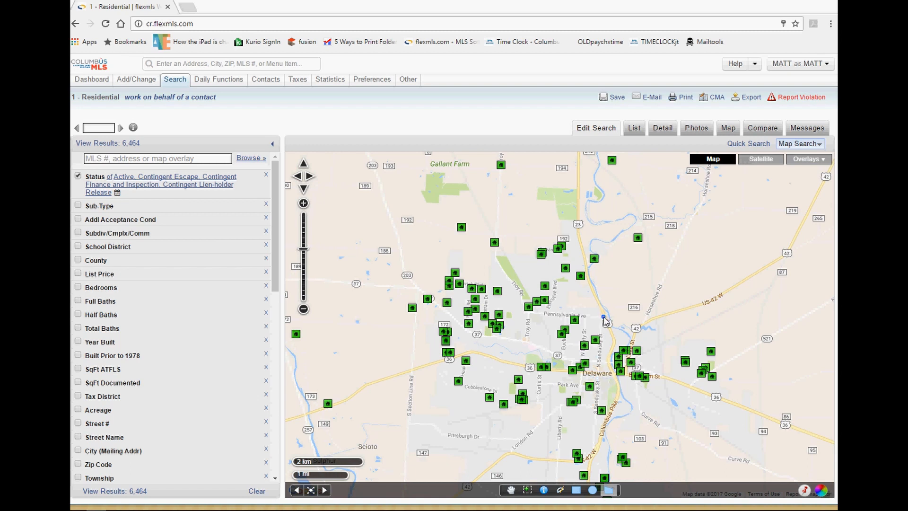
left_click(528, 312)
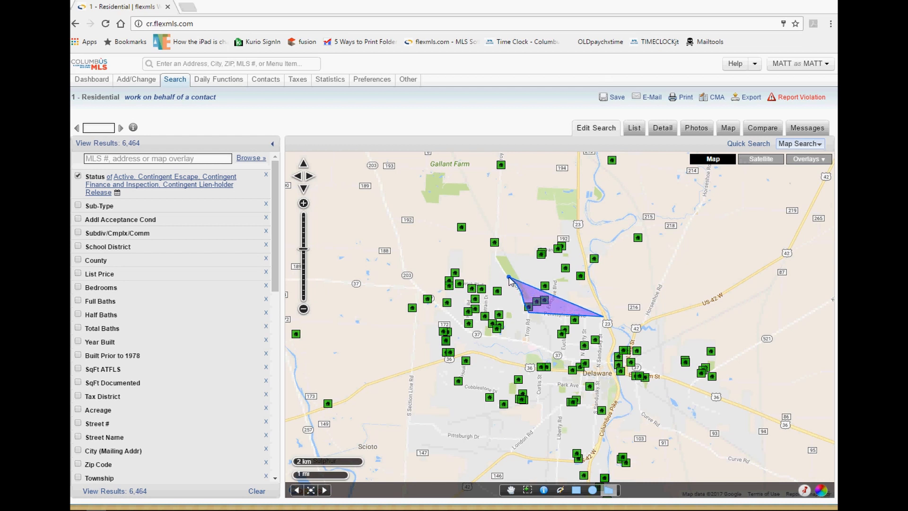
left_click(494, 256)
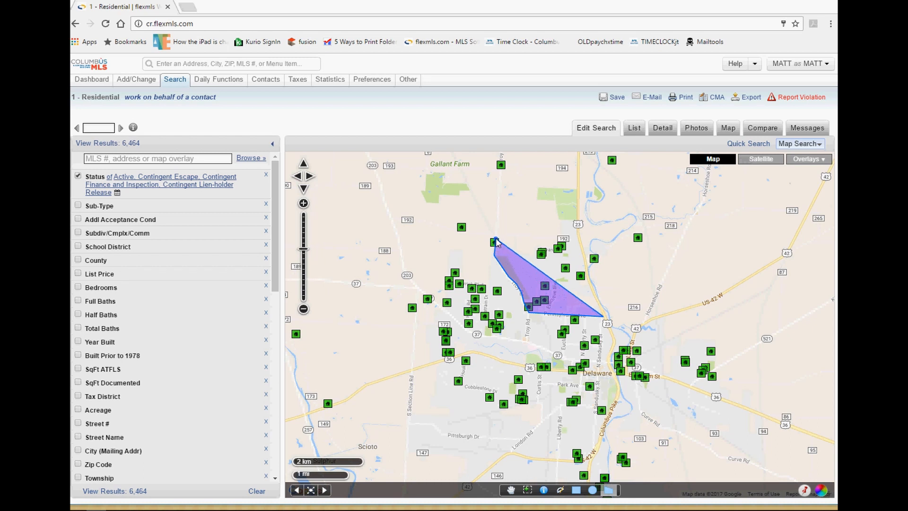
left_click(497, 229)
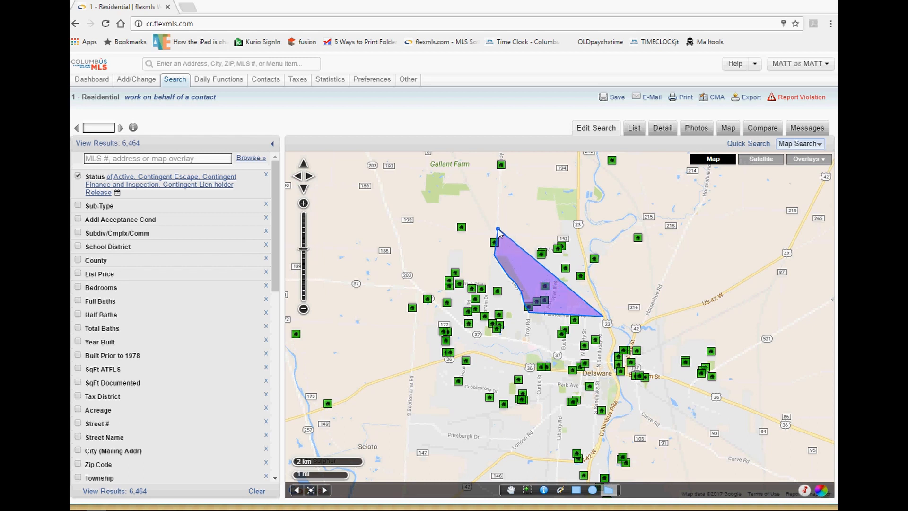
left_click(579, 228)
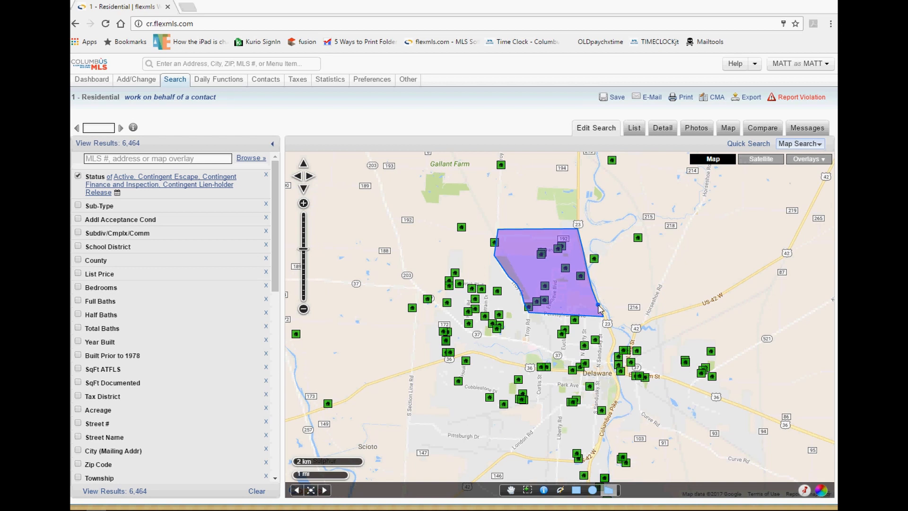
double_click(598, 305)
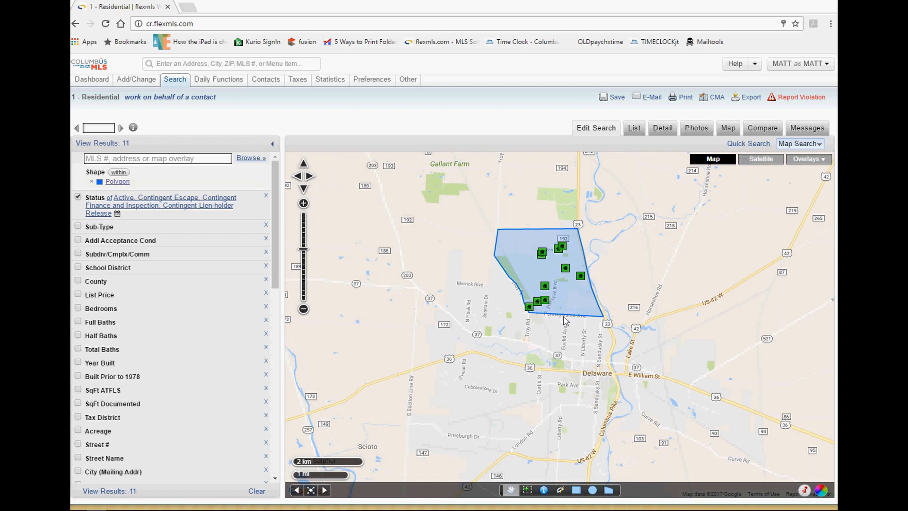
Zoom in one level and centre the map on the 11-listing polygon.
scroll(564, 320, "up", 1)
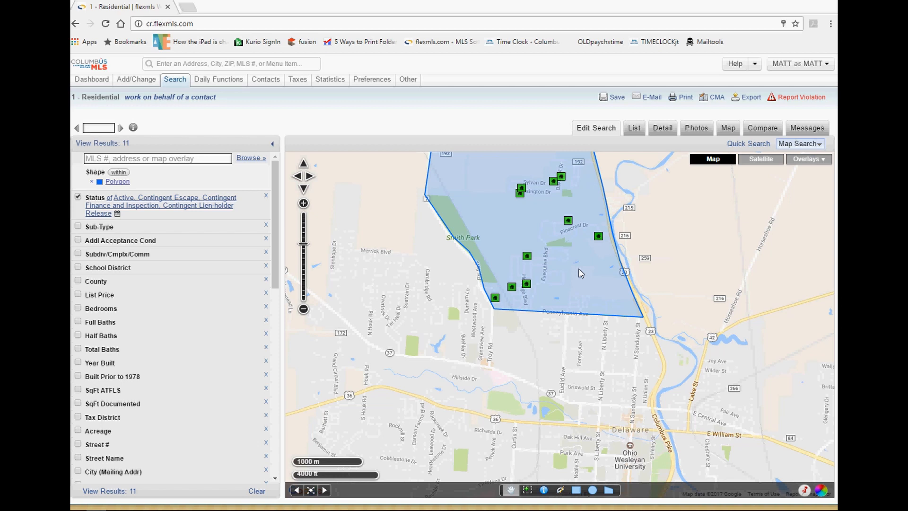
left_click_drag(412, 258, 425, 313)
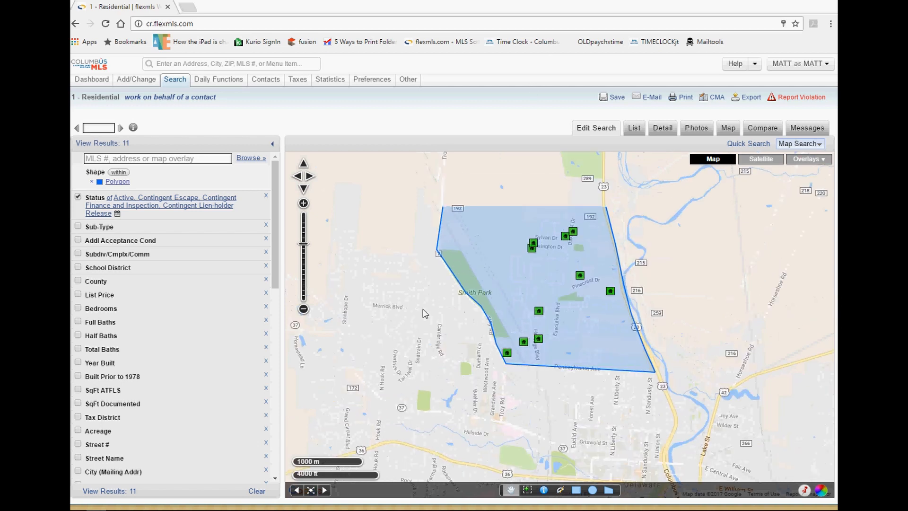
Drag the polygon's vertices, widening its left side west and bottom-right corner south-east.
left_click(508, 290)
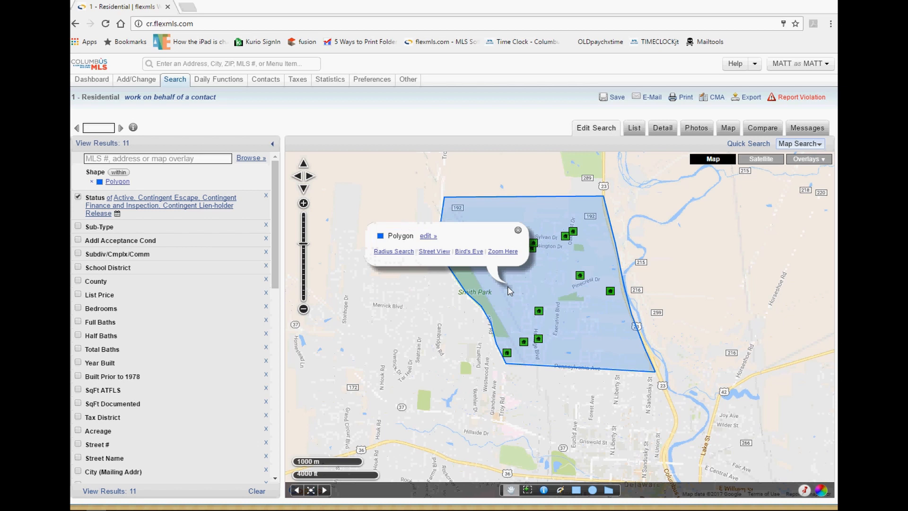
left_click(578, 322)
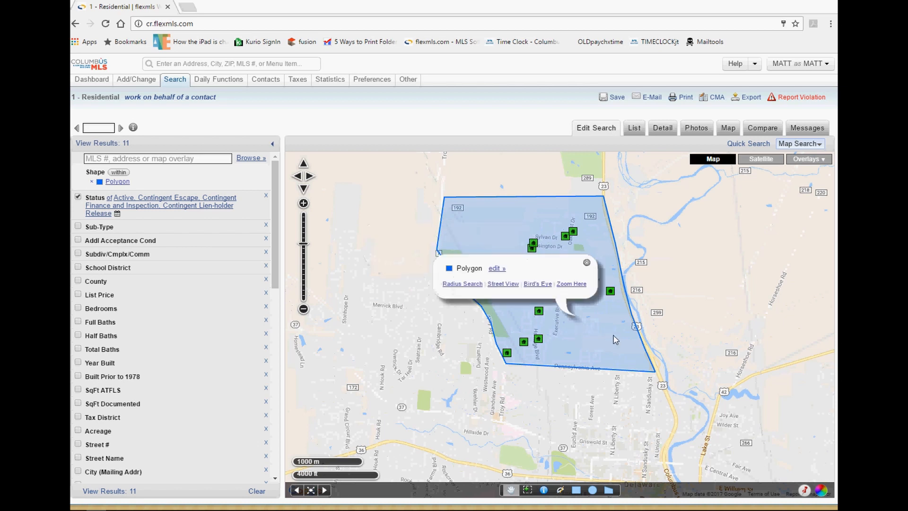
left_click(499, 268)
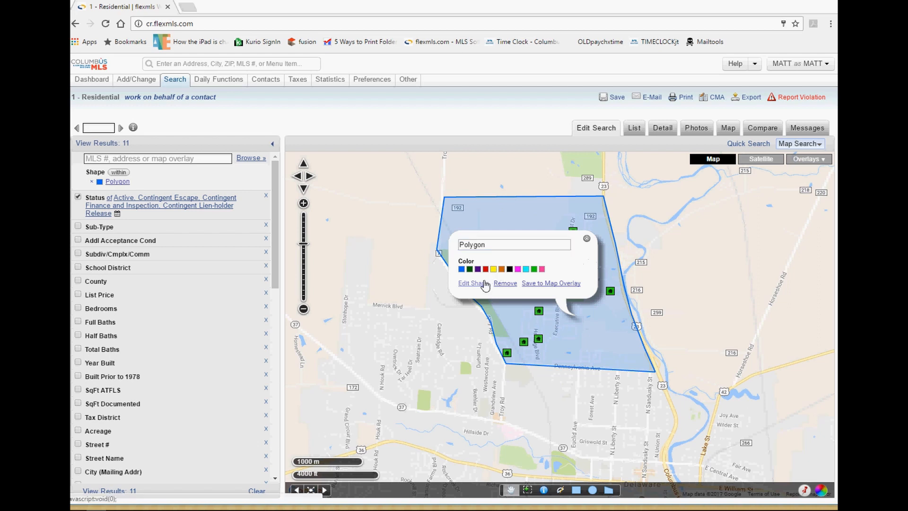
left_click(486, 284)
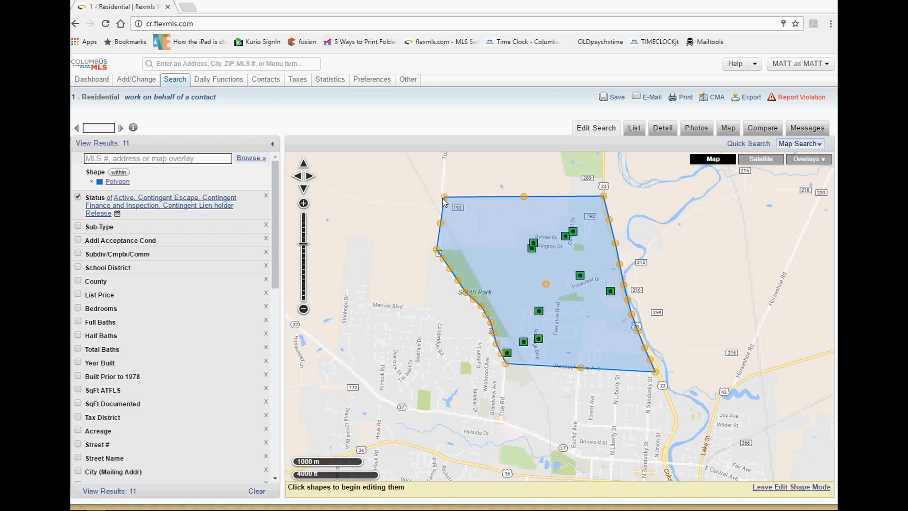
left_click_drag(445, 198, 436, 188)
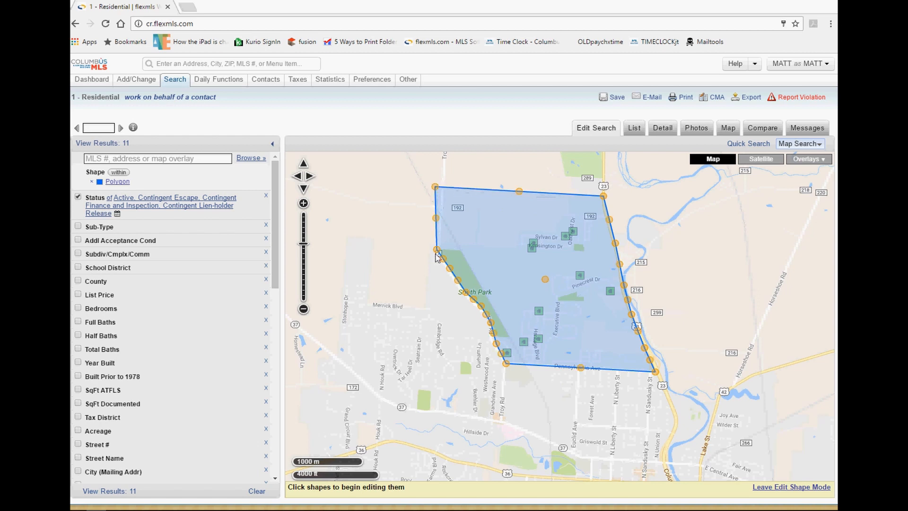
left_click_drag(436, 252, 441, 275)
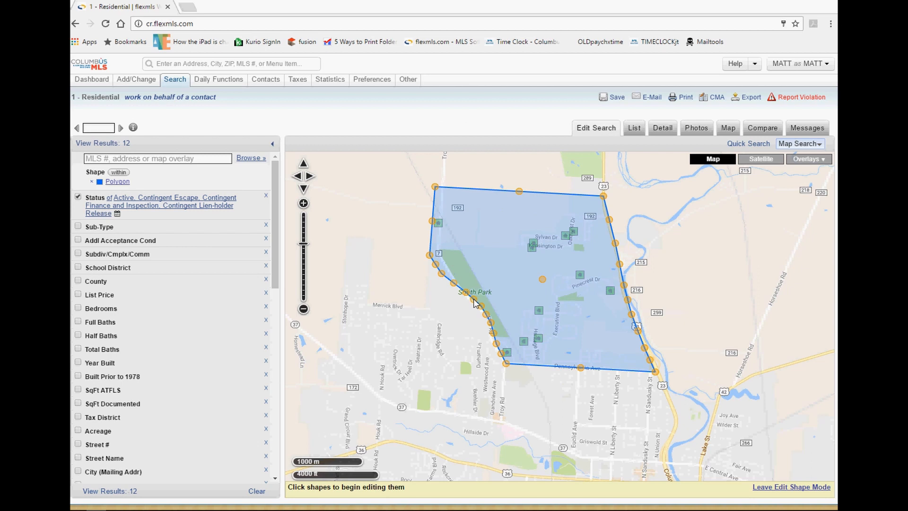
left_click_drag(474, 301, 470, 322)
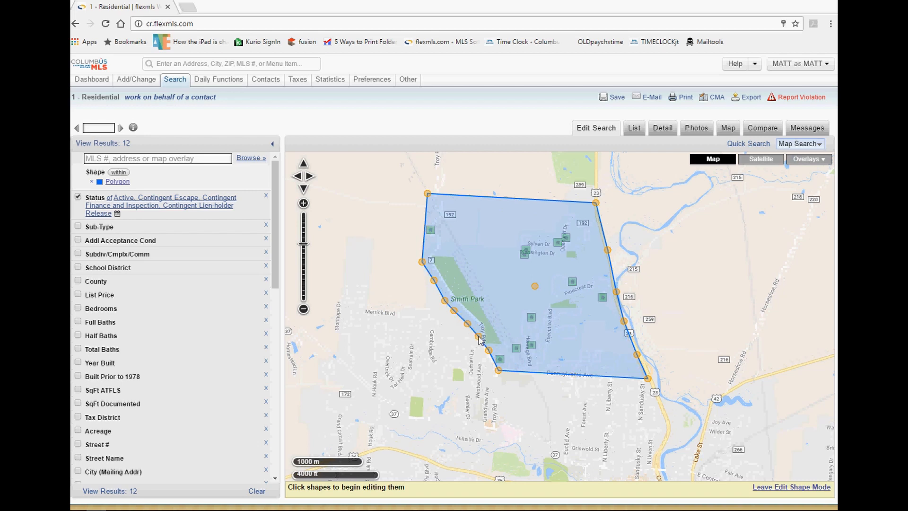
left_click_drag(489, 351, 491, 378)
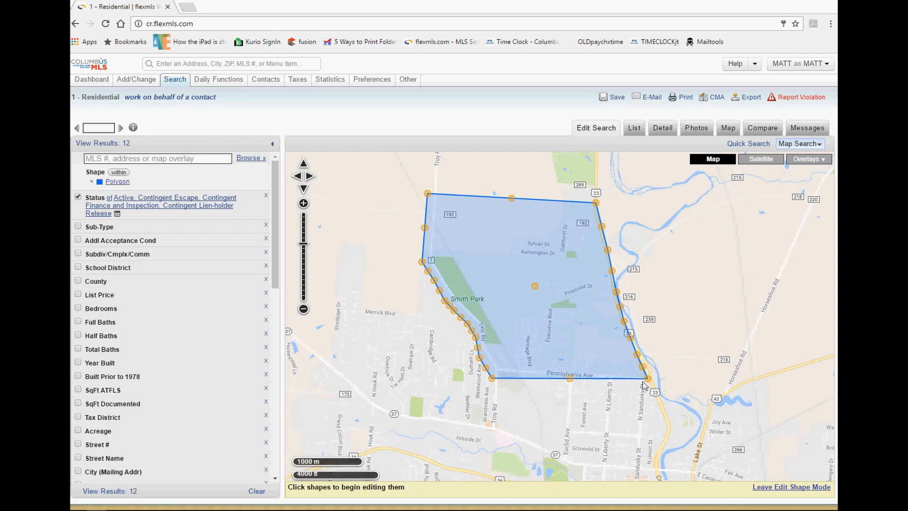
left_click_drag(647, 378, 663, 387)
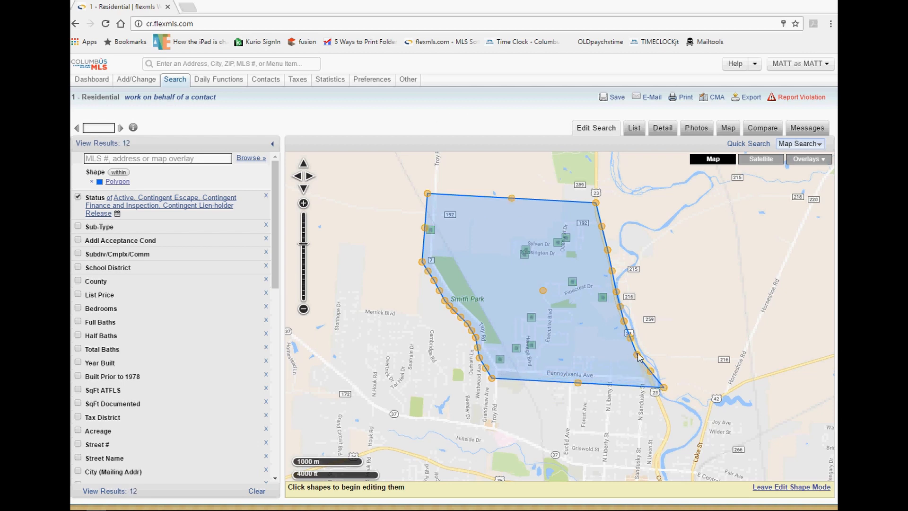
left_click_drag(637, 354, 640, 354)
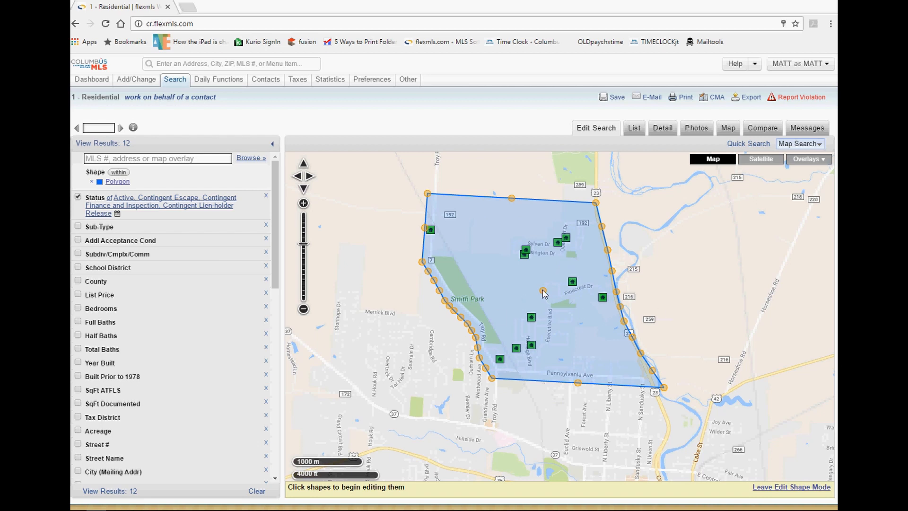
Leave shape editing and draw a second polygon below Merrick Blvd, south-west of Smith Park.
left_click(783, 489)
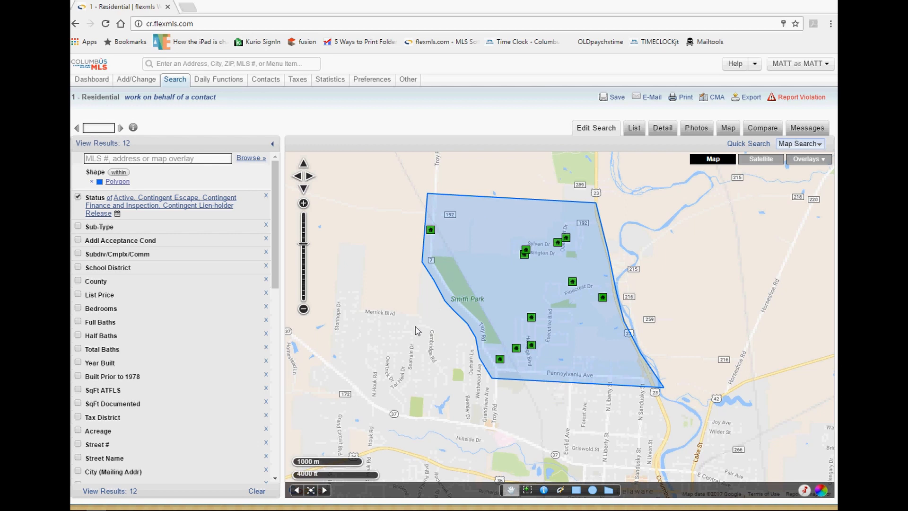
left_click(608, 489)
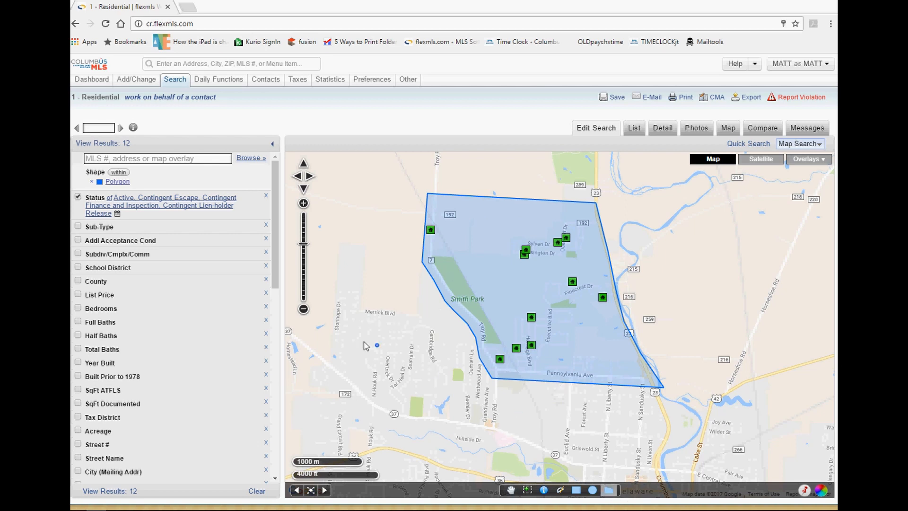
left_click(389, 324)
left_click(354, 364)
left_click(424, 344)
left_click(392, 387)
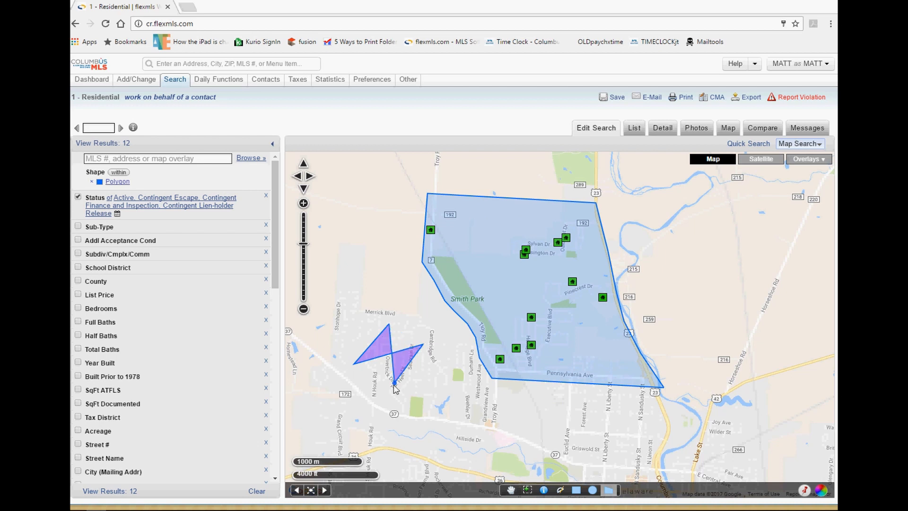
left_click(434, 372)
left_click(461, 348)
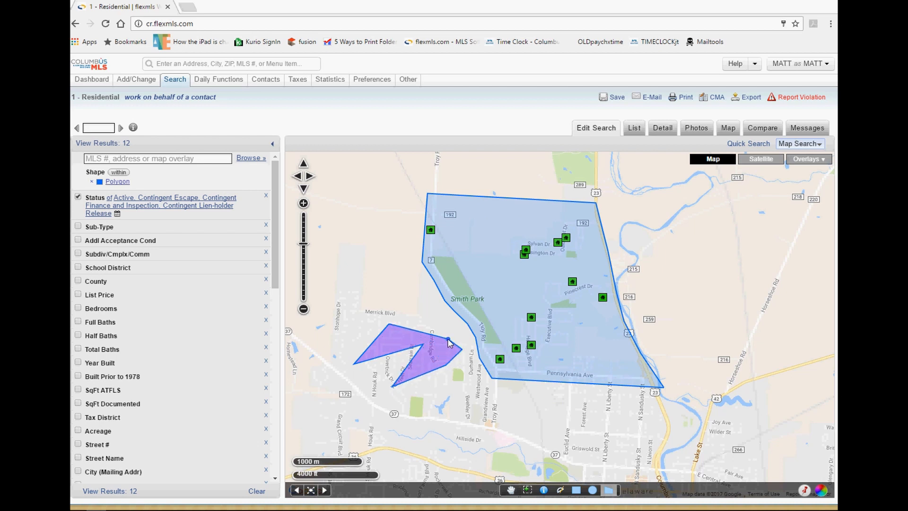
double_click(424, 324)
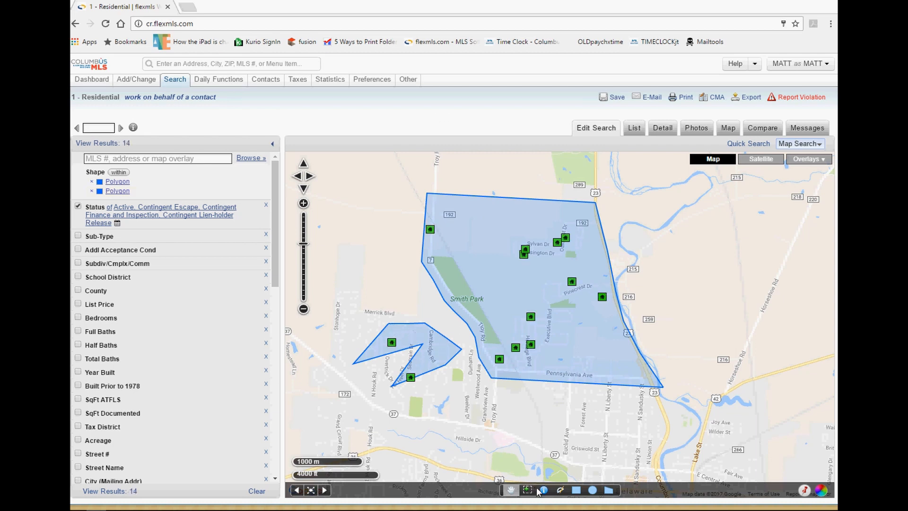
Draw a third polygon along Merrick Blvd west of Smith Park, raising results to 17.
left_click(608, 490)
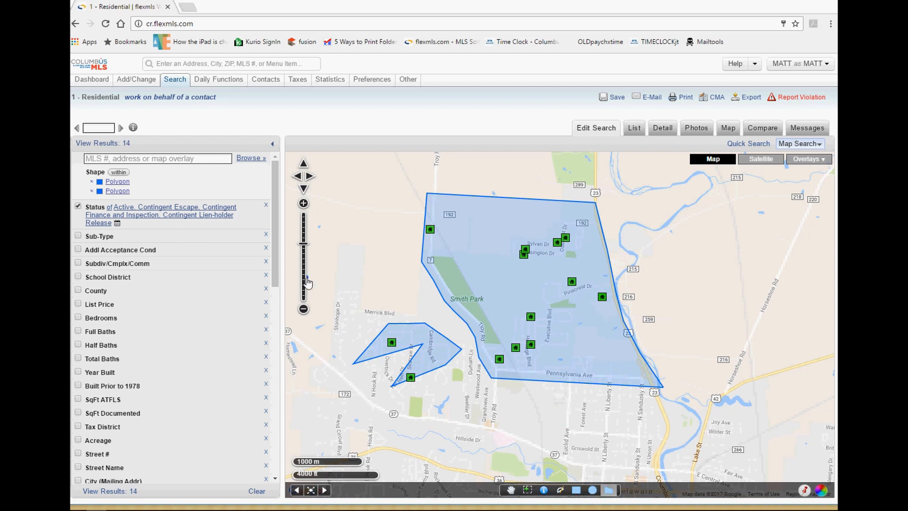
left_click(347, 270)
left_click(323, 312)
left_click(396, 301)
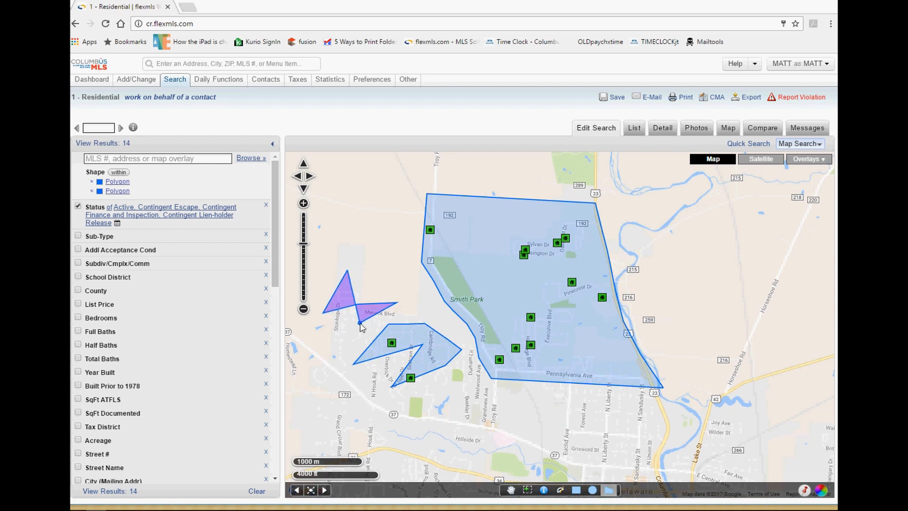
left_click(320, 349)
left_click(337, 360)
left_click_drag(346, 349, 350, 345)
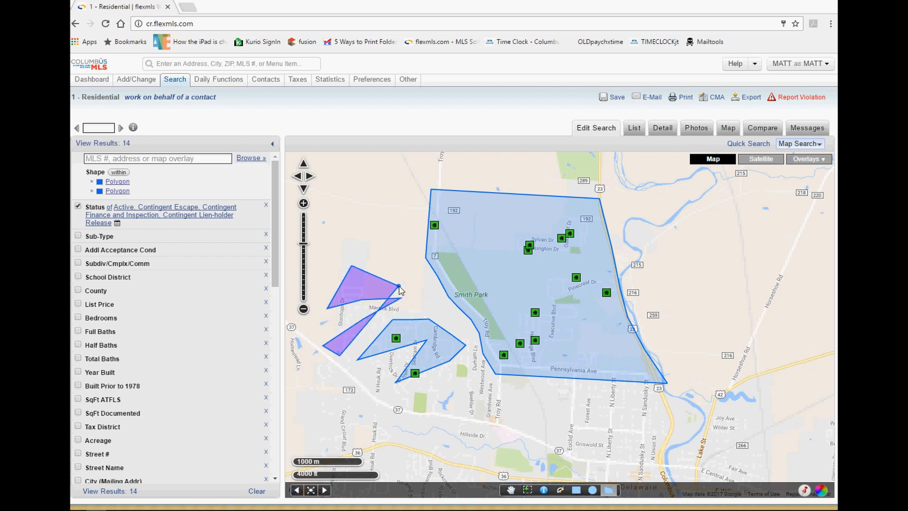
left_click(431, 283)
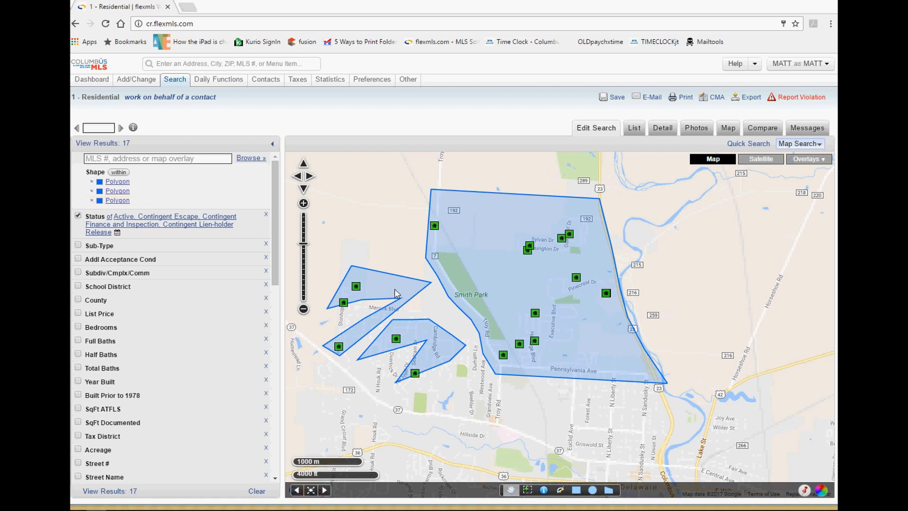
Delete the small polygon via its edit menu, then remove the two remaining Polygon rows from the criteria.
left_click(395, 293)
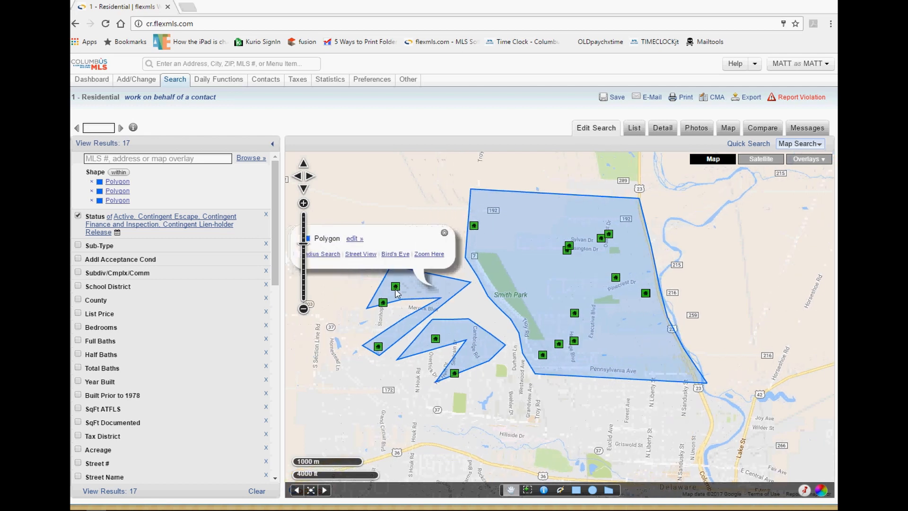
left_click(358, 240)
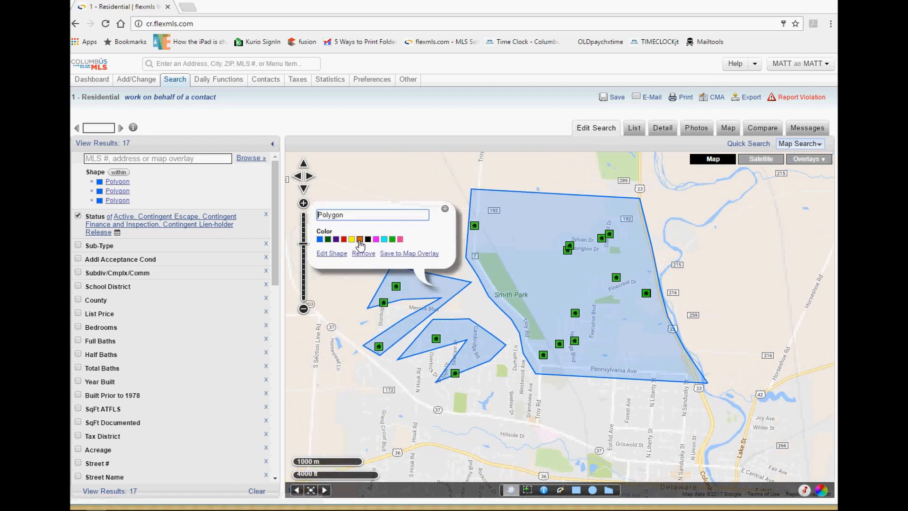
left_click(360, 255)
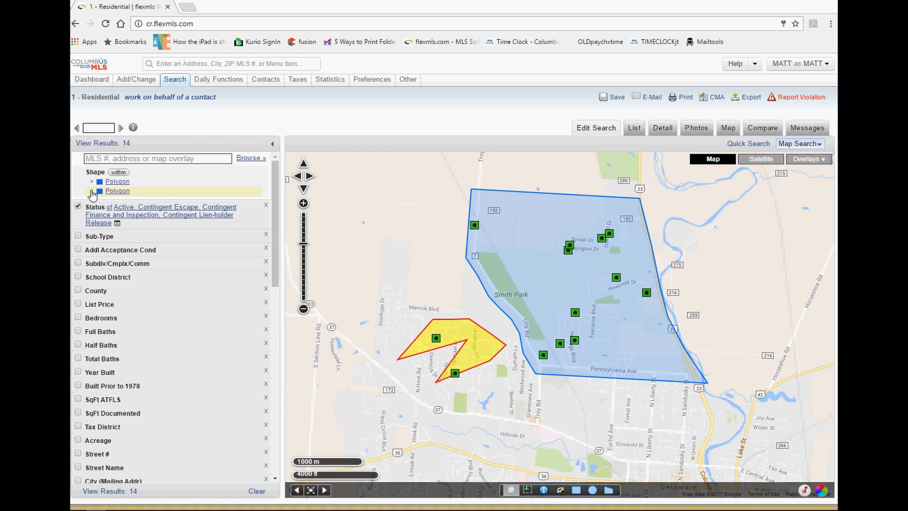
left_click(92, 191)
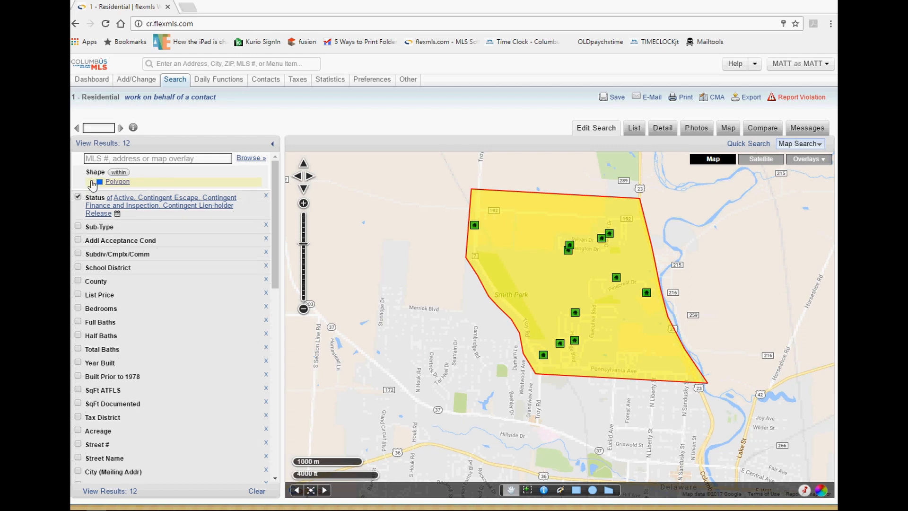
left_click(93, 184)
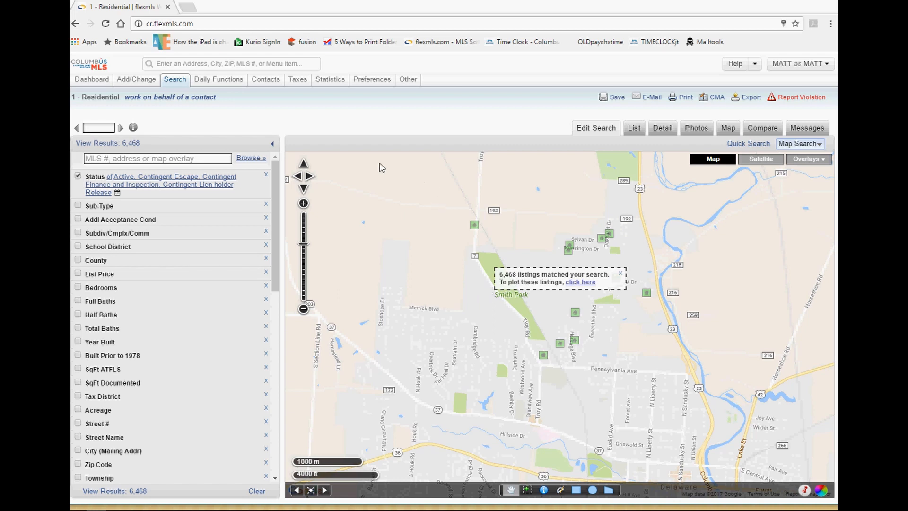
left_click(273, 145)
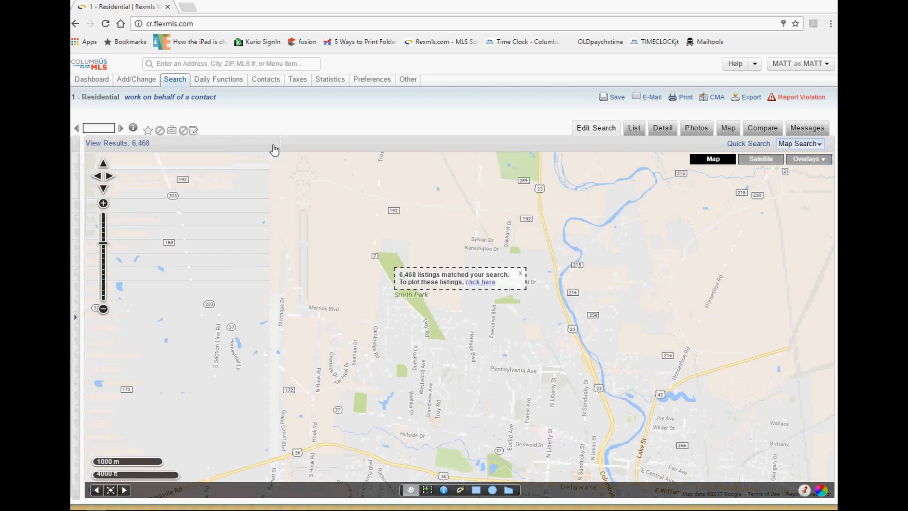
left_click(75, 316)
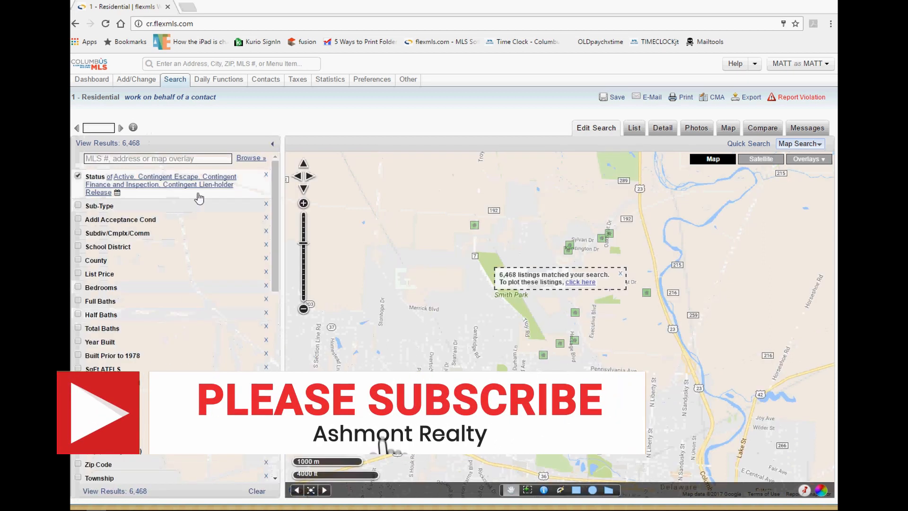
left_click(272, 144)
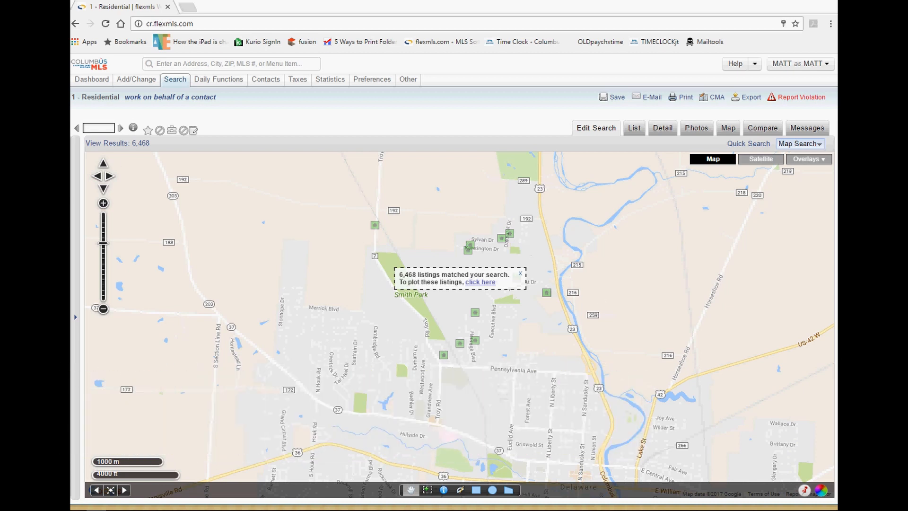
left_click(75, 317)
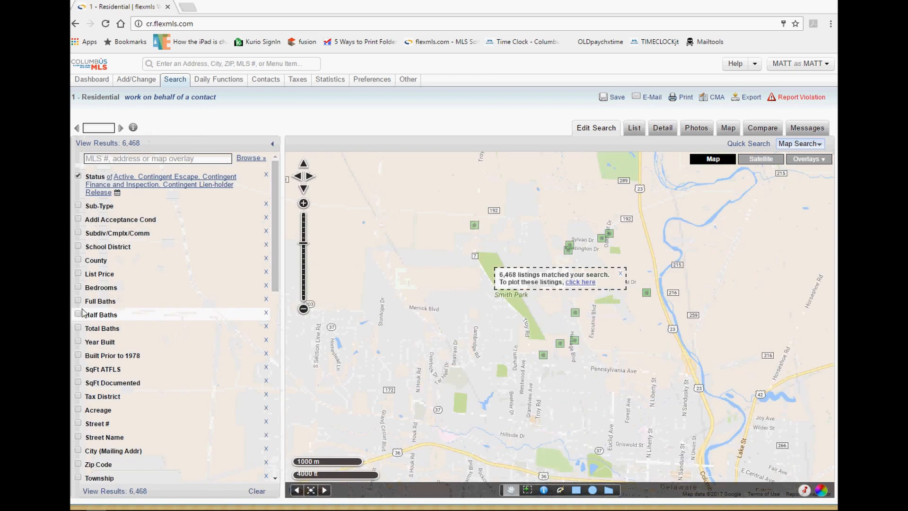
left_click(274, 148)
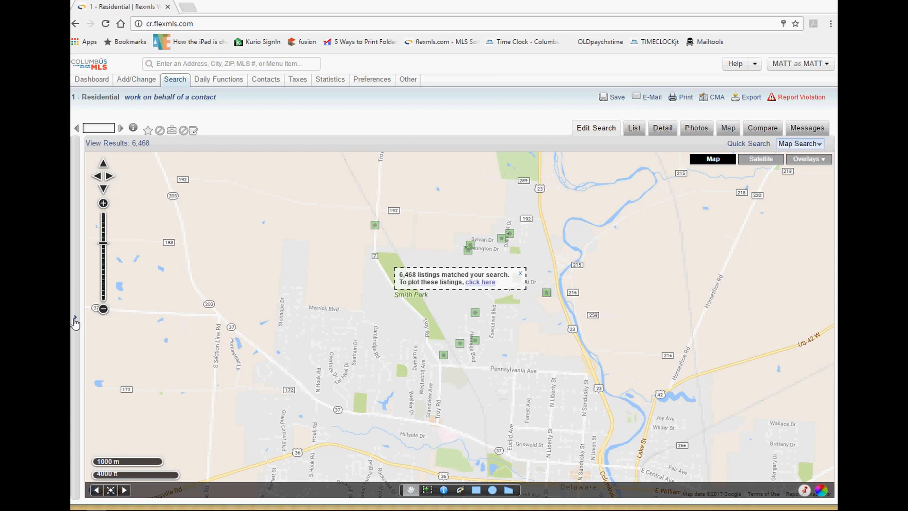
left_click(134, 131)
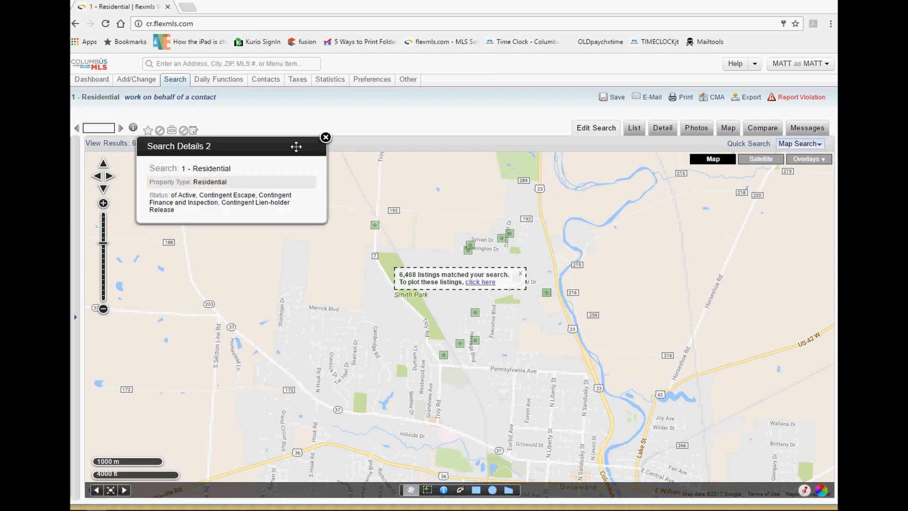
left_click(325, 137)
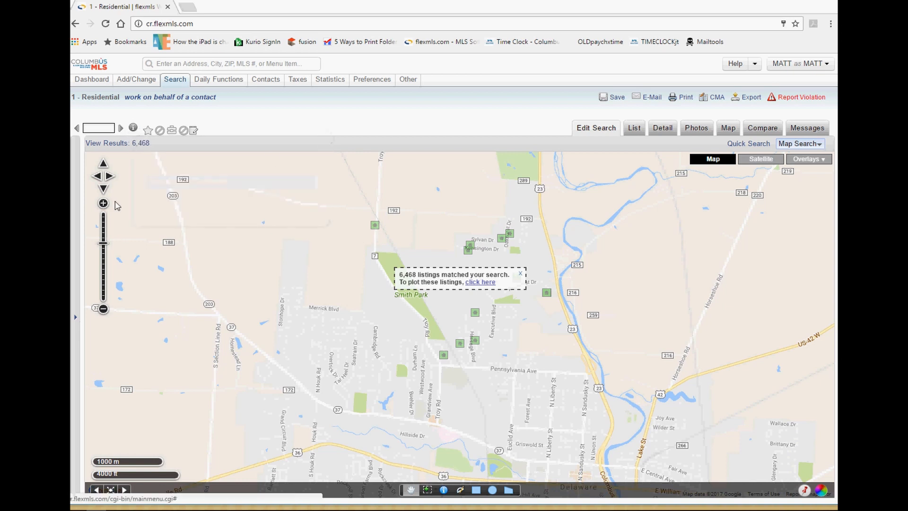
left_click(74, 320)
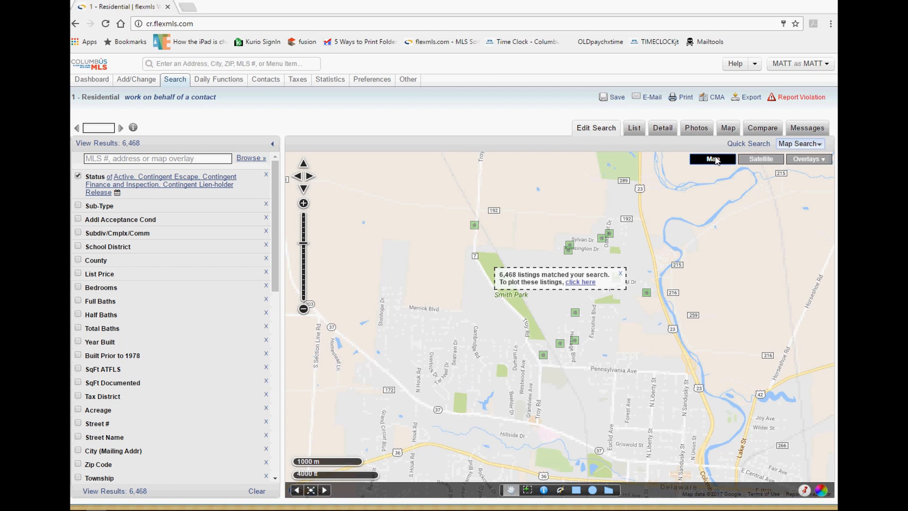
Preview the satellite imagery, then return to the road map.
left_click(762, 160)
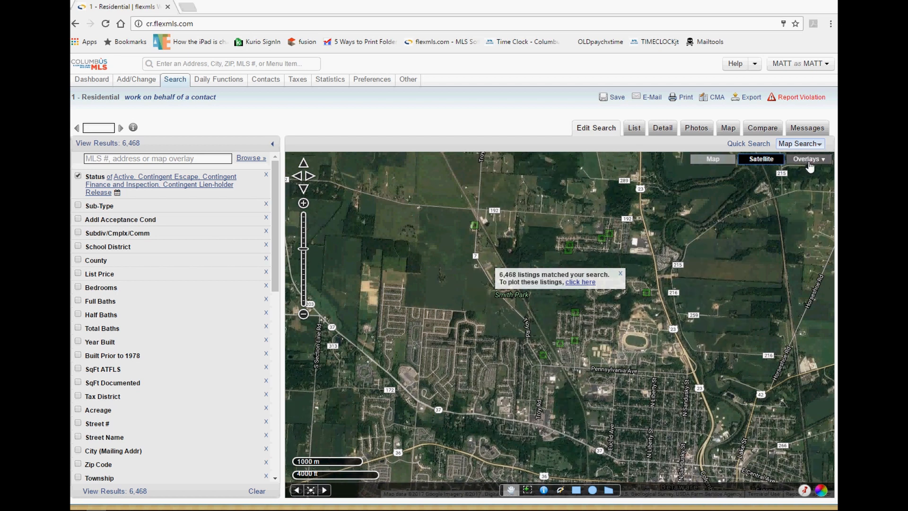
left_click(712, 160)
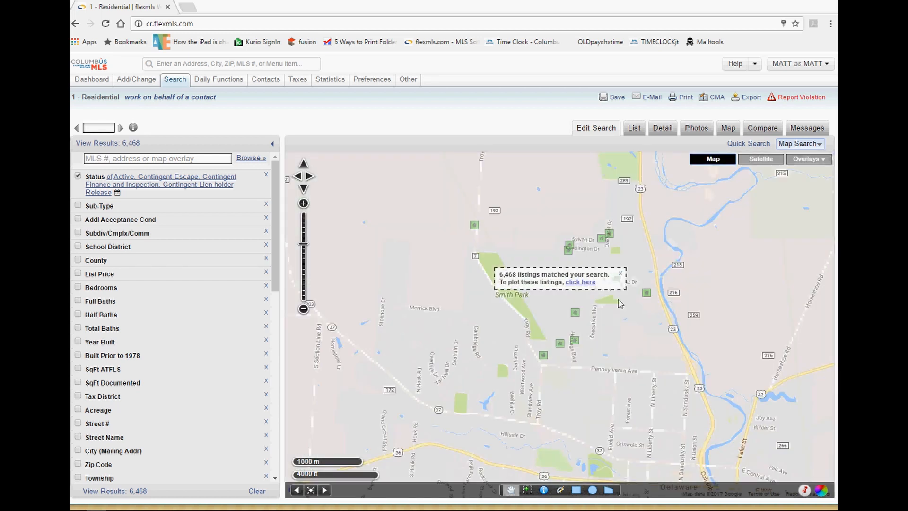
left_click(811, 160)
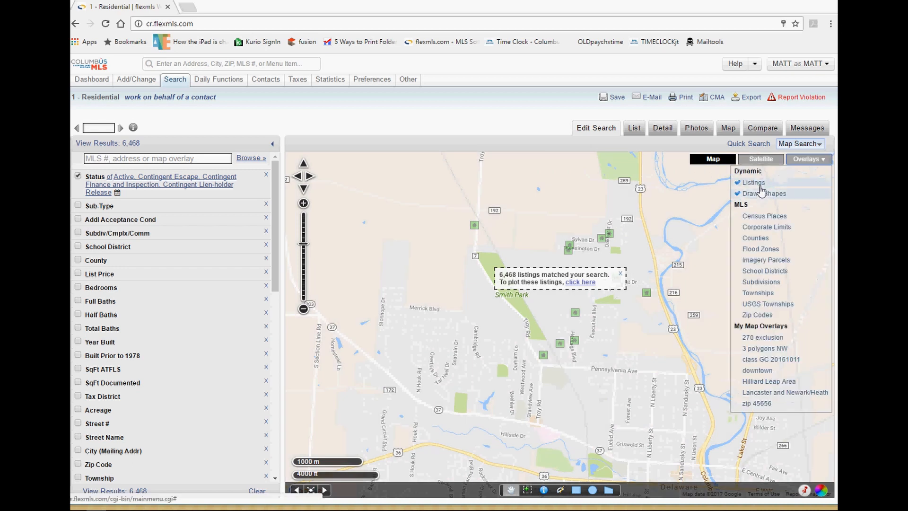
left_click(807, 159)
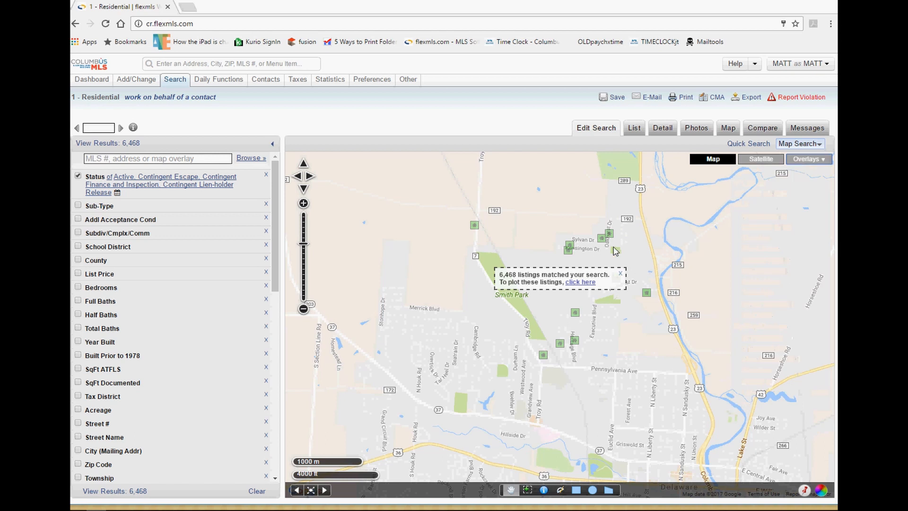
Plot all 6,469 matching listings on the map, toggling the Listings overlay off and back on.
left_click(581, 282)
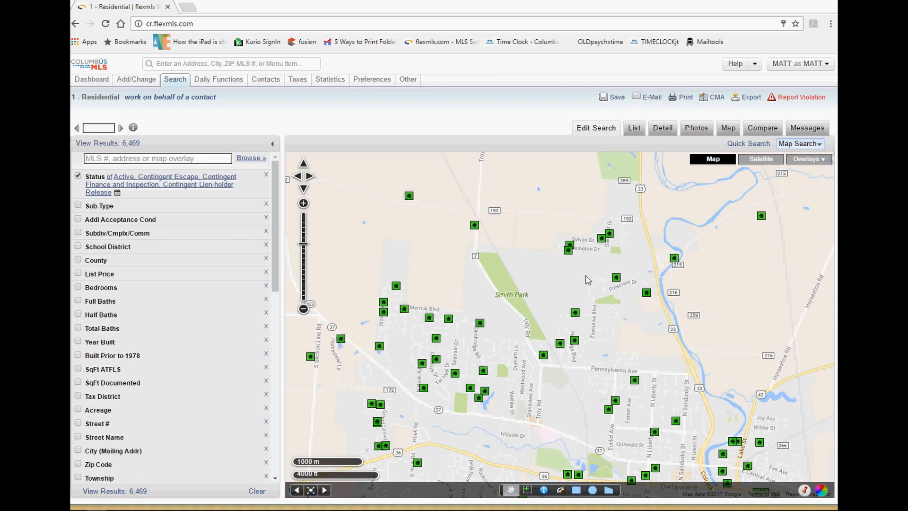
left_click(808, 162)
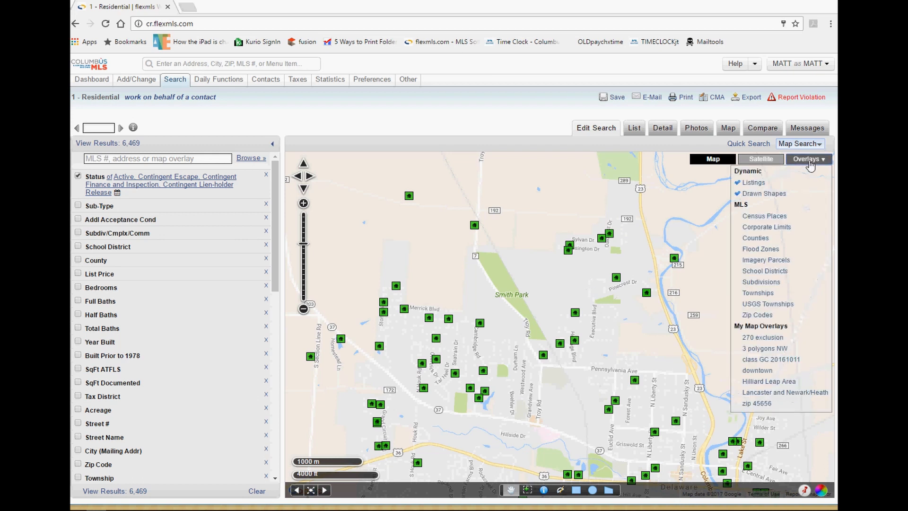
left_click(754, 183)
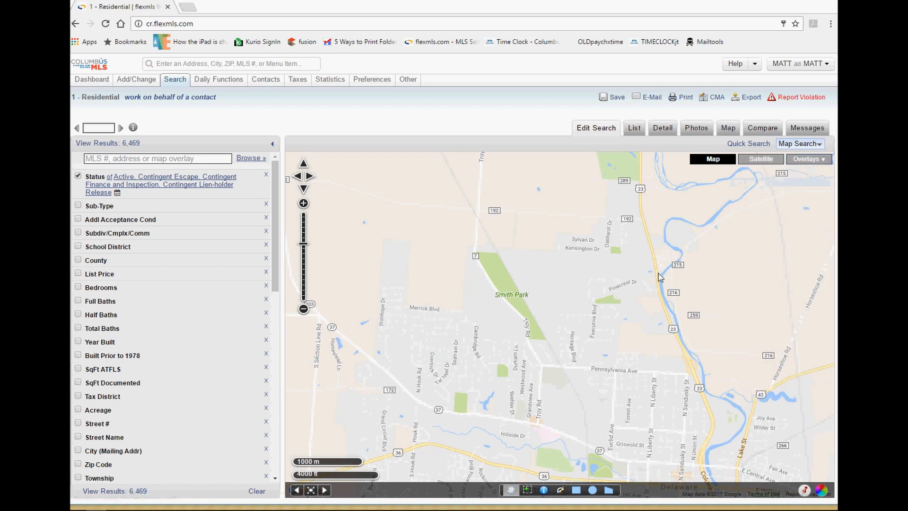
left_click(813, 161)
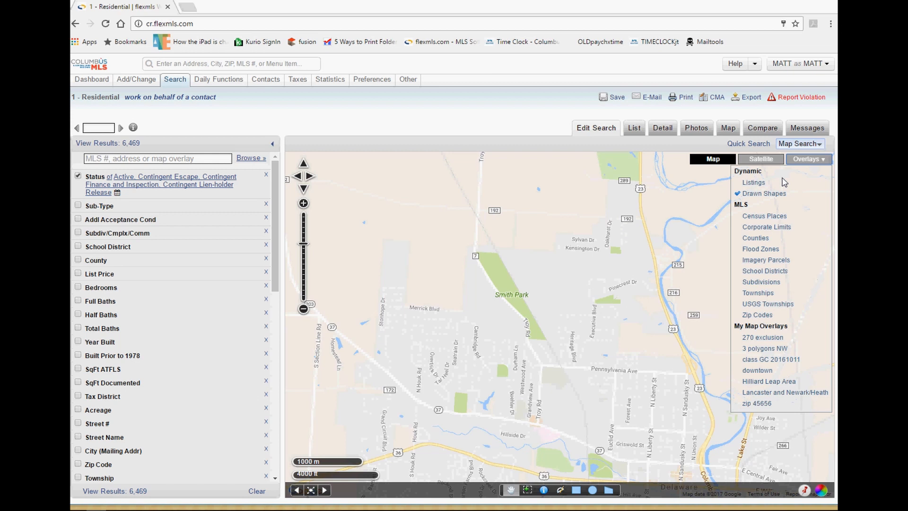
left_click(751, 184)
left_click(809, 163)
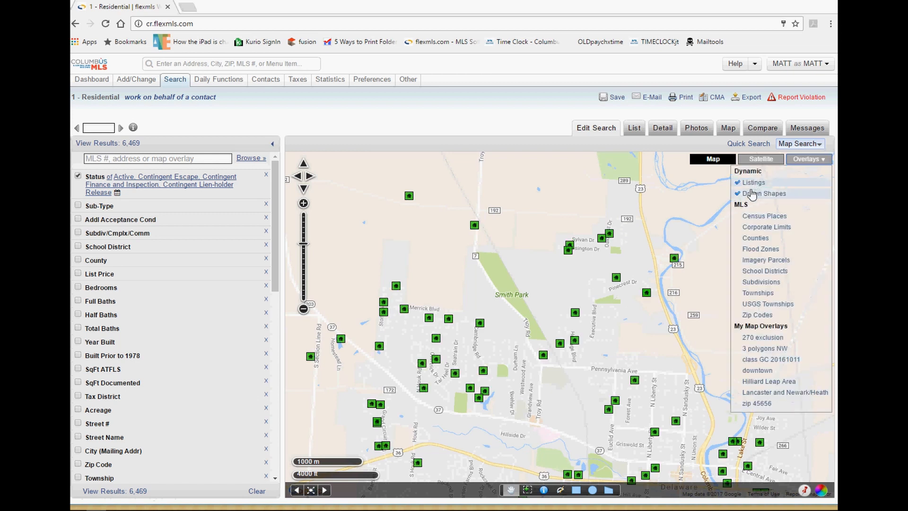
left_click(576, 490)
Drag a rectangle east of Smith Park to cut results to 4 listings, toggling Drawn Shapes off and on.
mouse_move(545, 271)
left_mouse_down()
mouse_move(625, 326)
mouse_move(628, 353)
left_mouse_up()
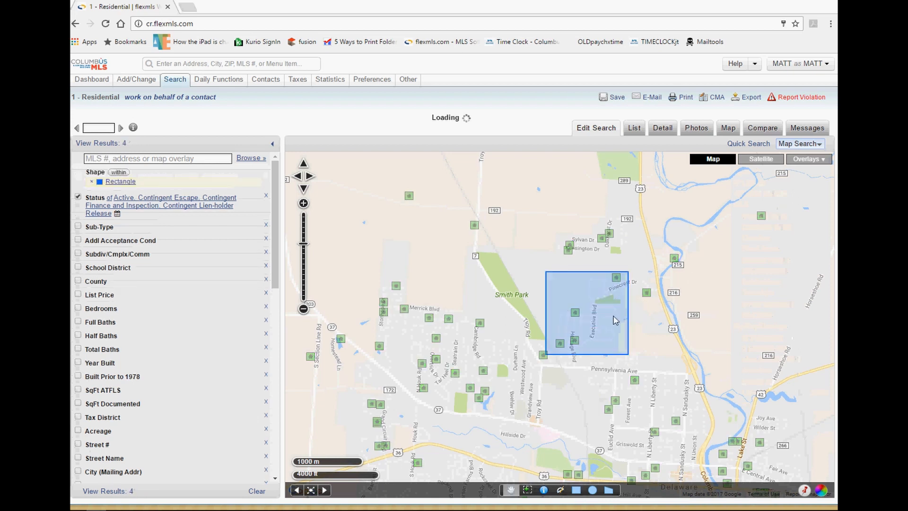
left_click(806, 161)
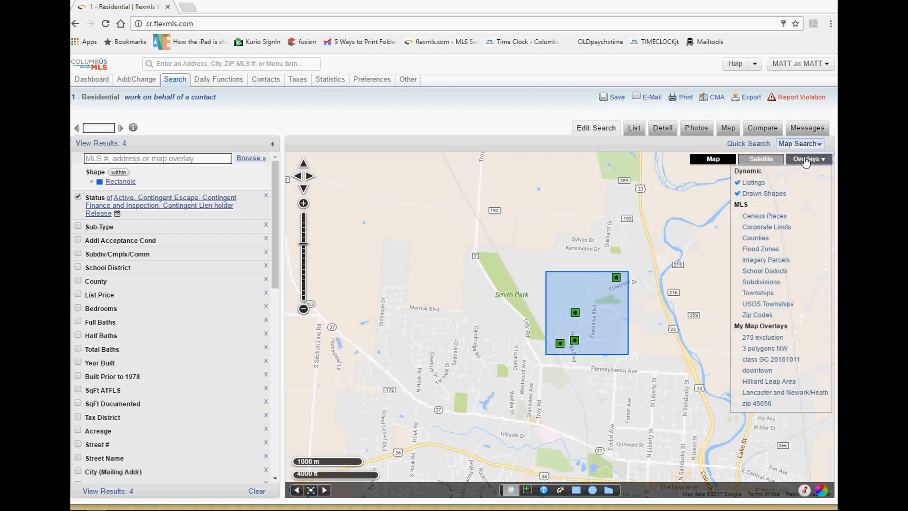
left_click(767, 197)
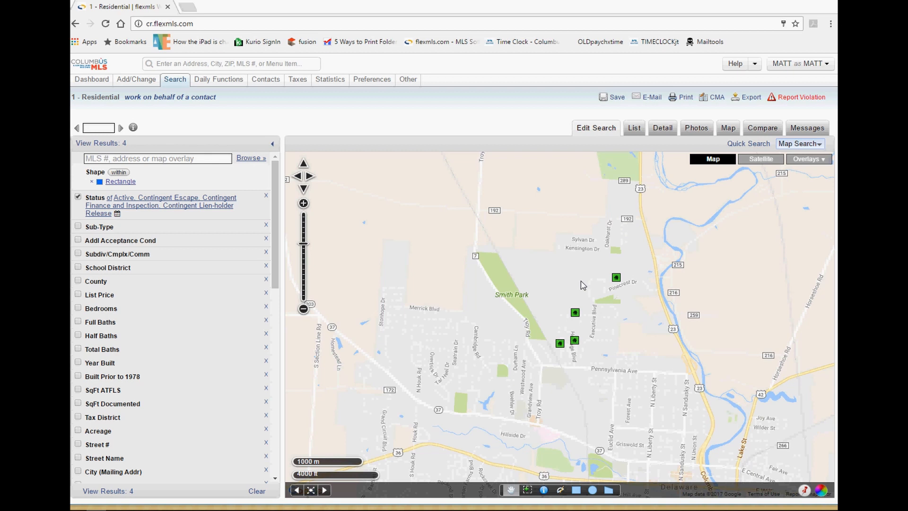
left_click(806, 159)
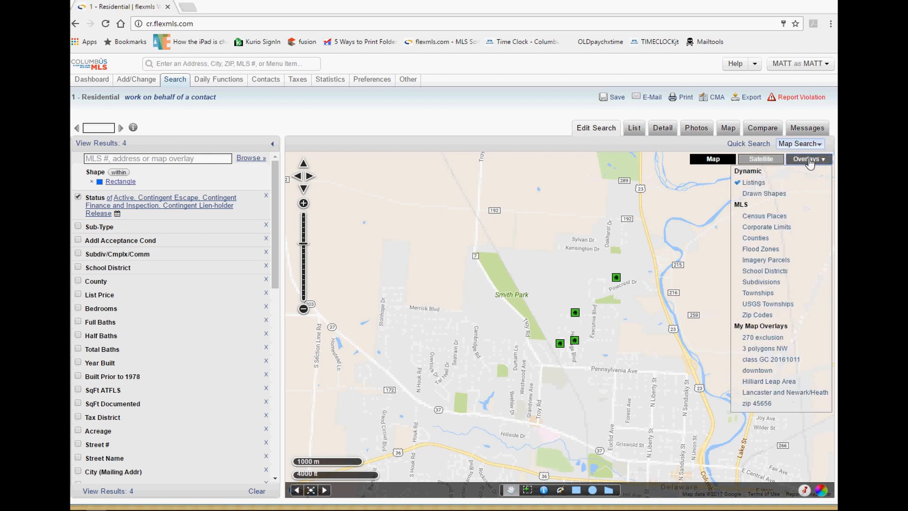
left_click(764, 194)
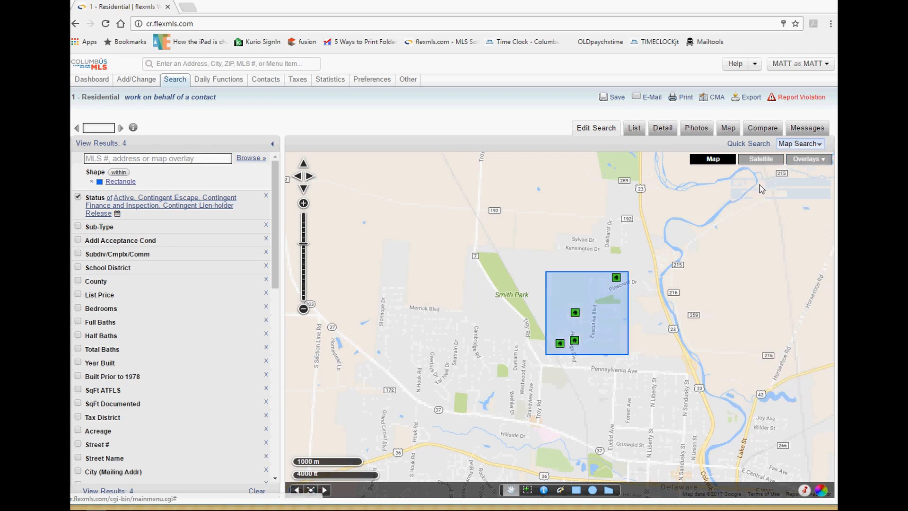
left_click(804, 161)
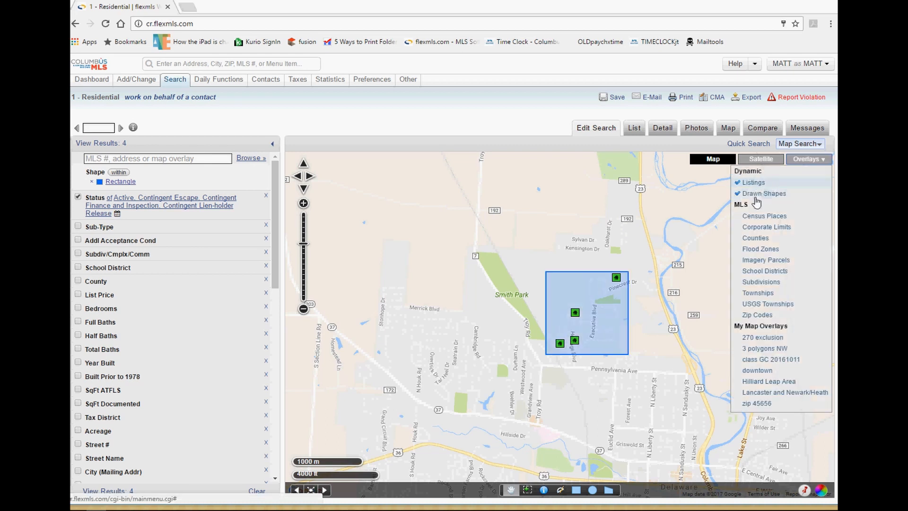
left_click(581, 319)
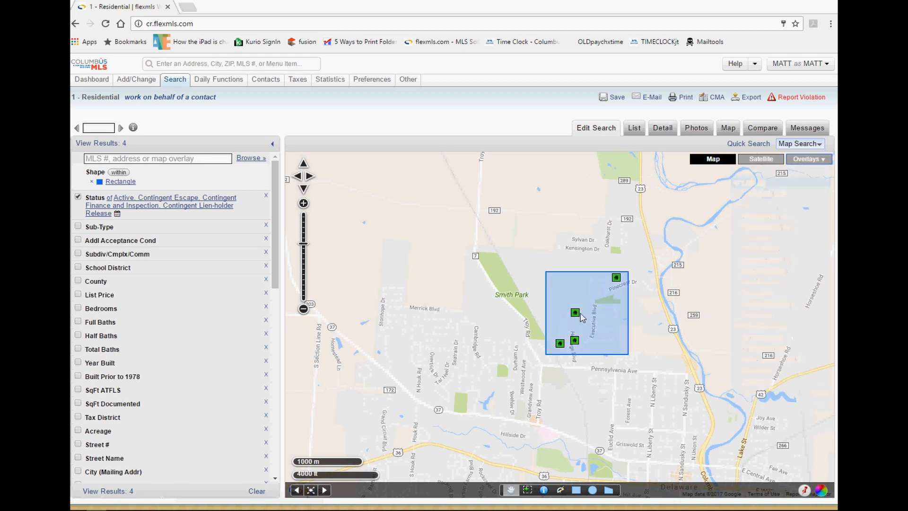
left_click(807, 160)
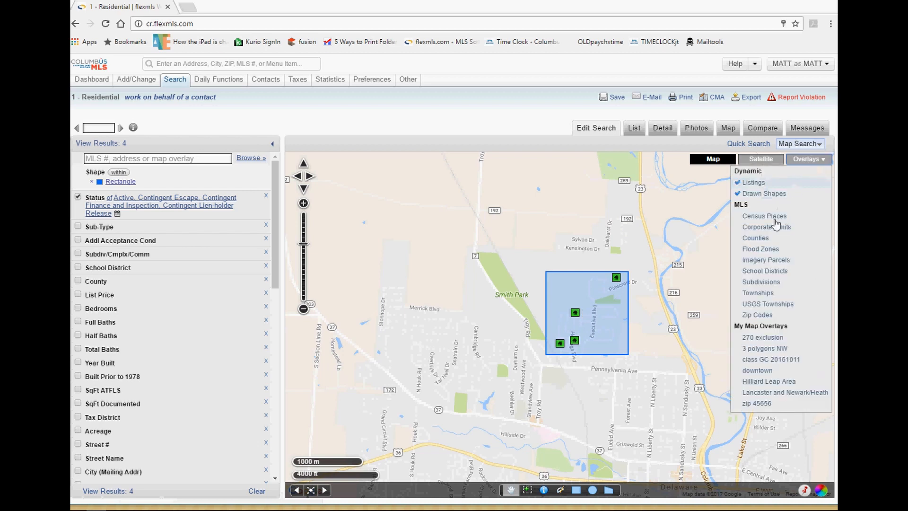
left_click(766, 249)
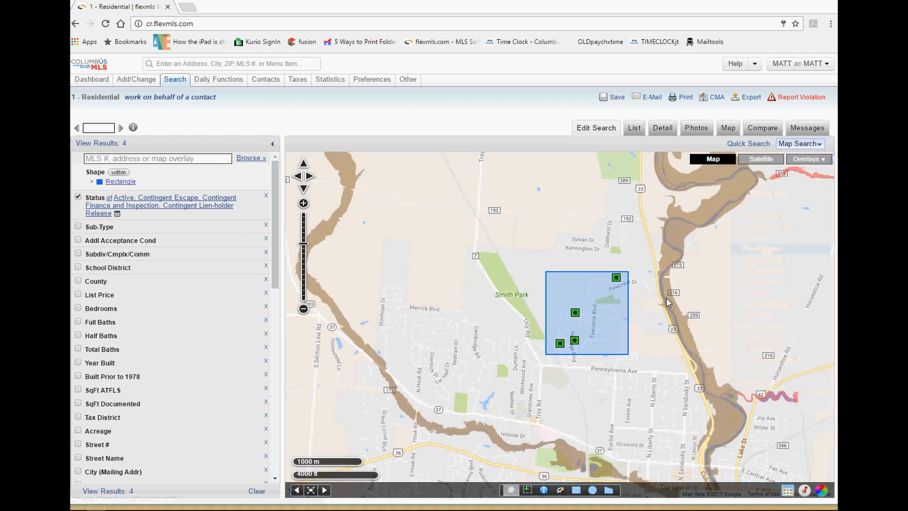
scroll(708, 429, "down", 1)
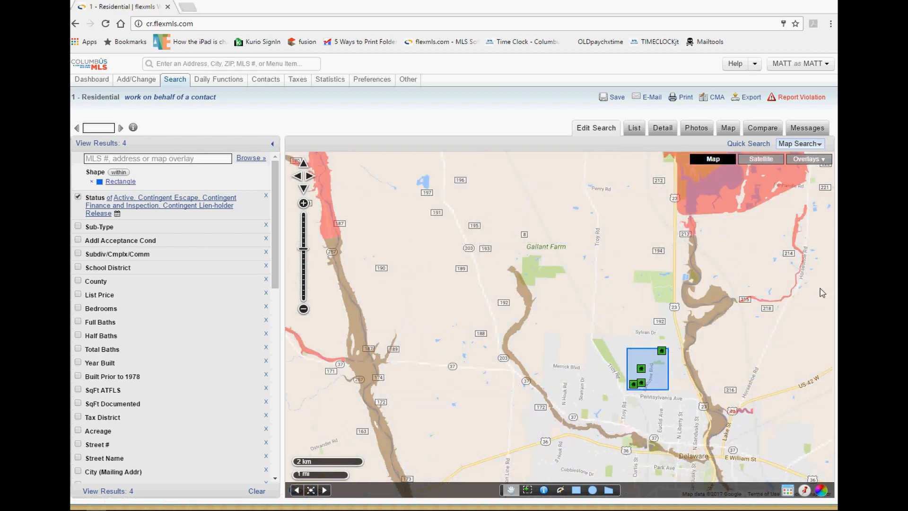
left_click(787, 492)
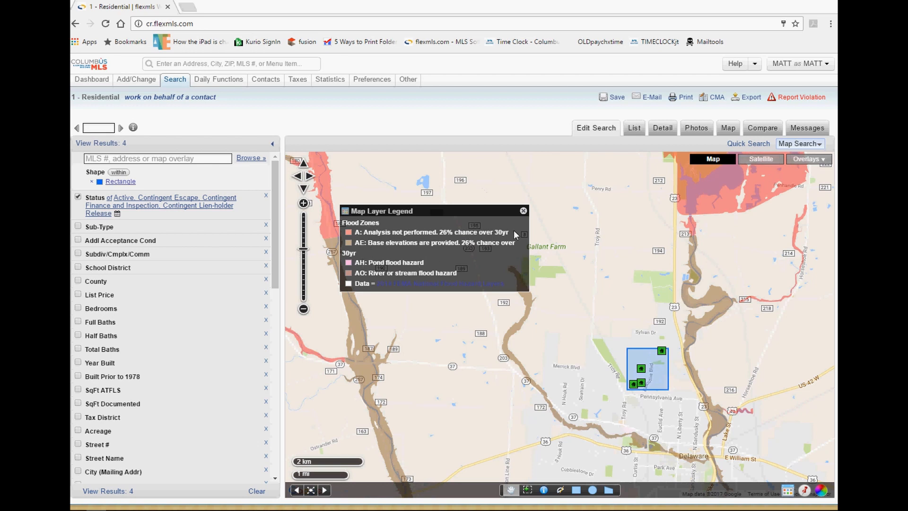
left_click(523, 211)
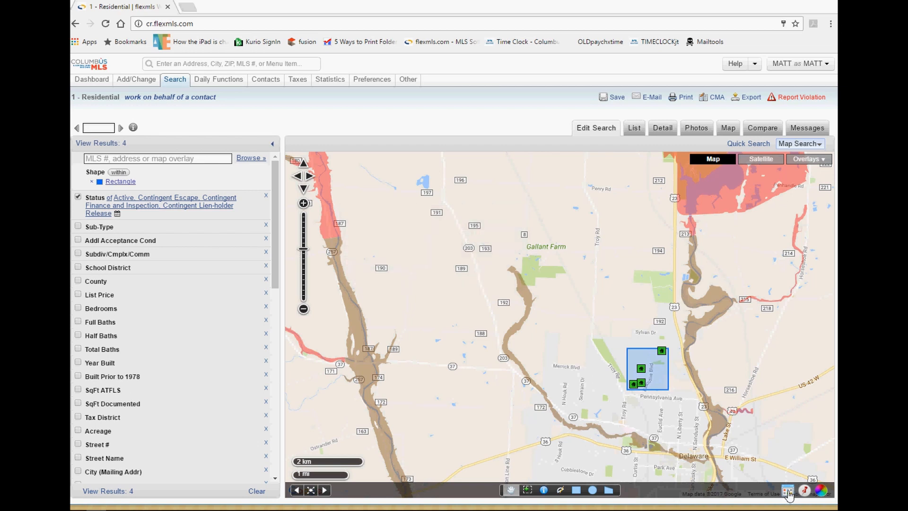
left_click(809, 159)
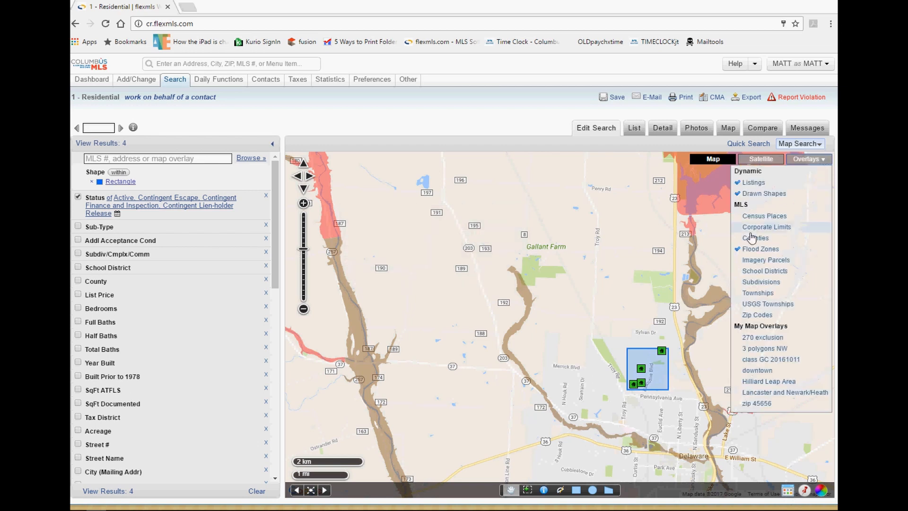
left_click(755, 249)
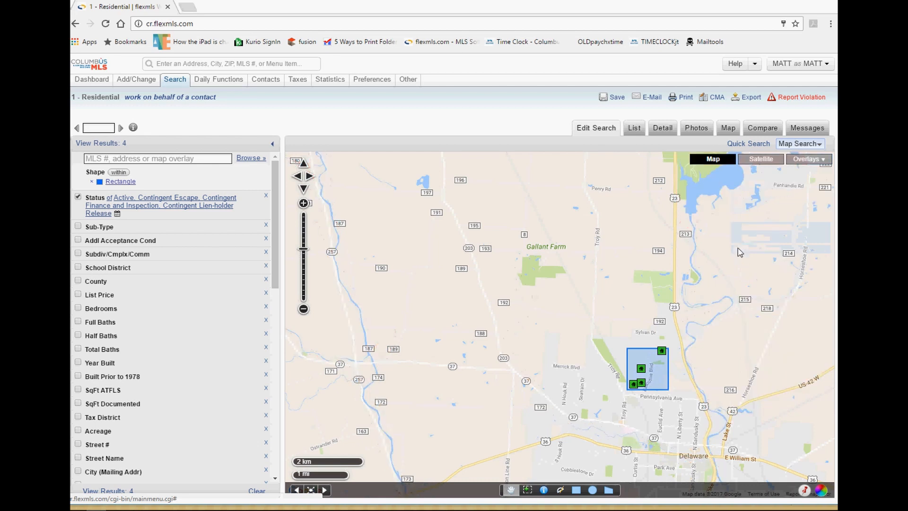
Overlay school district boundaries and pan out to reveal the neighbouring districts.
left_click(795, 160)
left_click(746, 272)
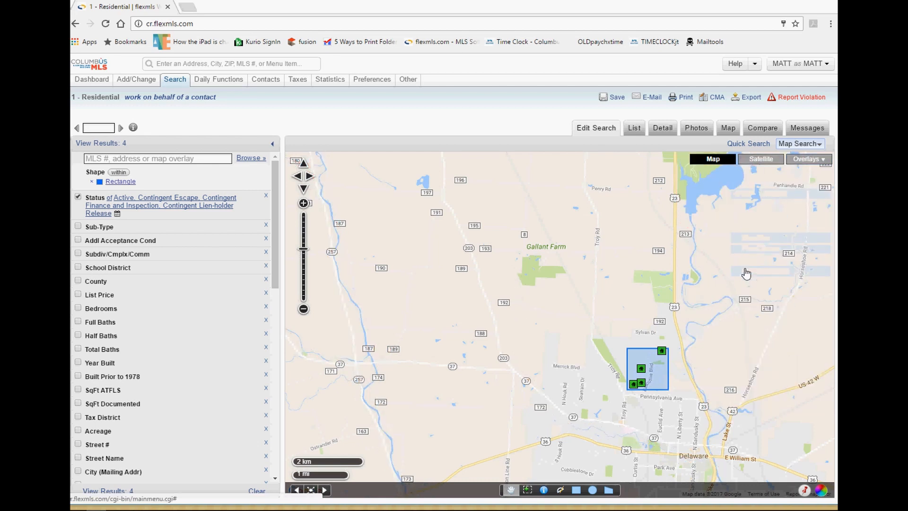
scroll(689, 287, "down", 1)
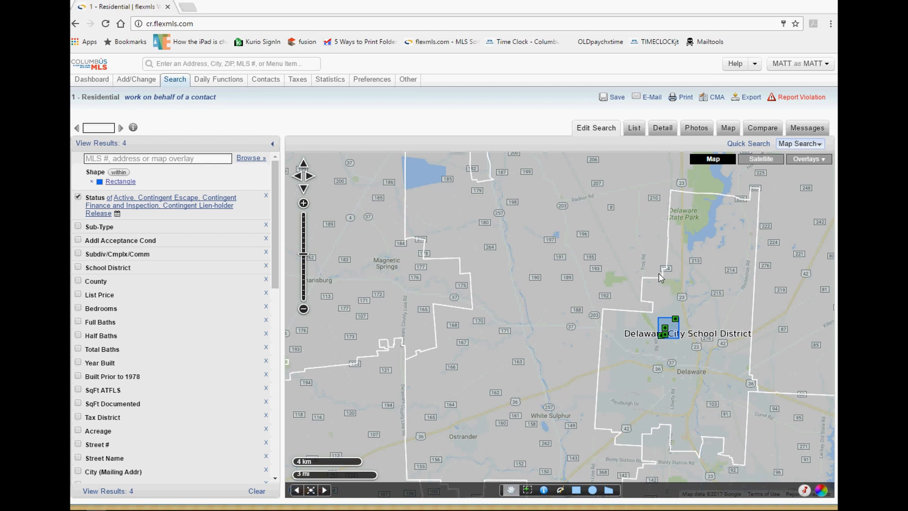
left_click_drag(694, 381, 614, 461)
scroll(642, 339, "down", 1)
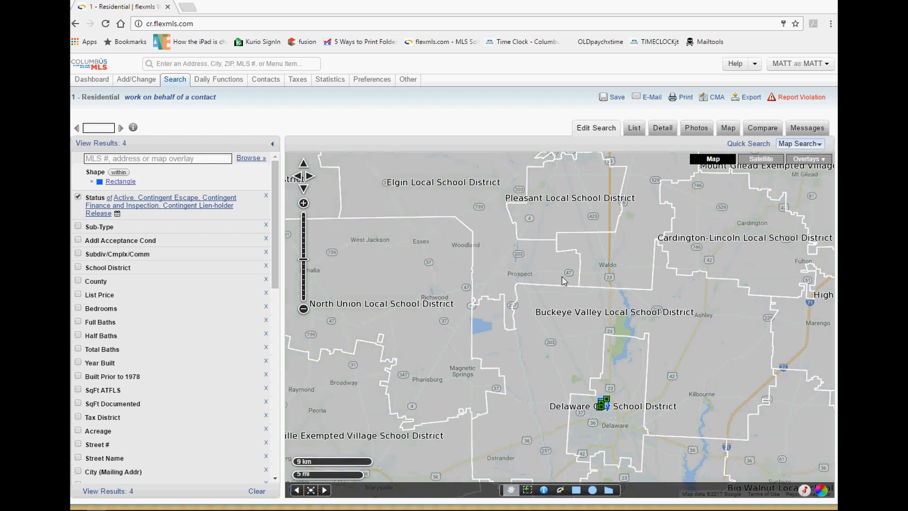
Expand the School District search criterion to list the available districts.
left_click(103, 268)
left_click(103, 282)
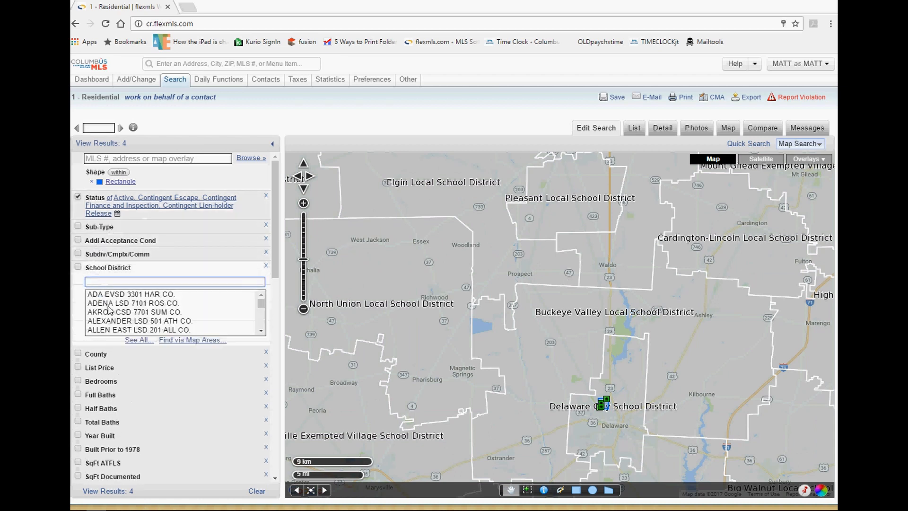
scroll(108, 308, "down", 3)
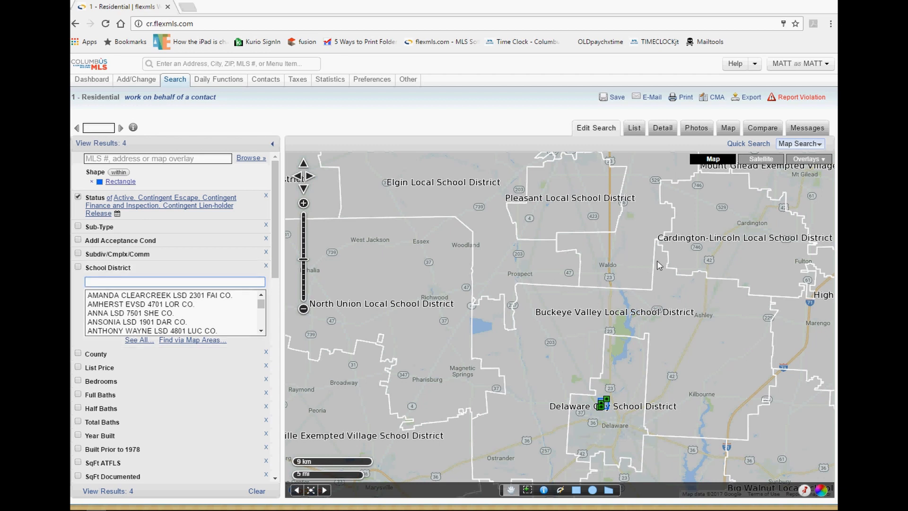
left_click(806, 158)
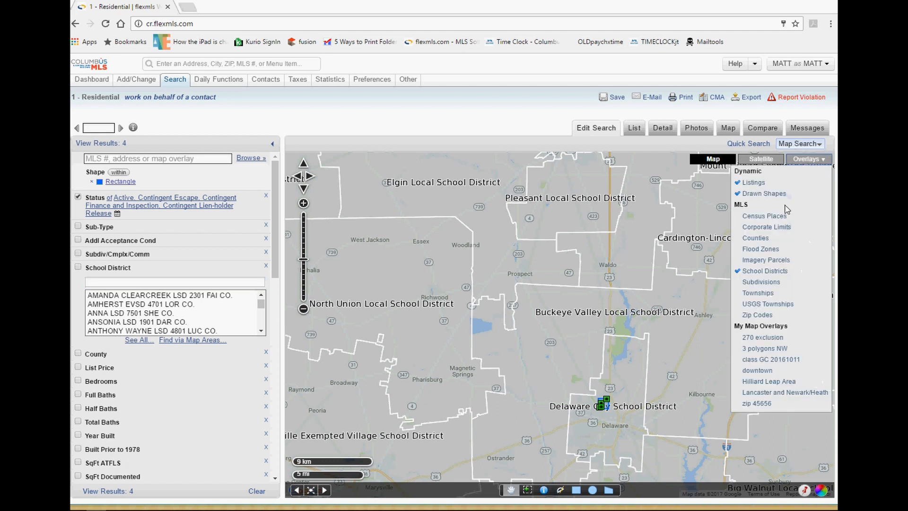
Show subdivision names, then turn county boundaries on and off again.
left_click(759, 282)
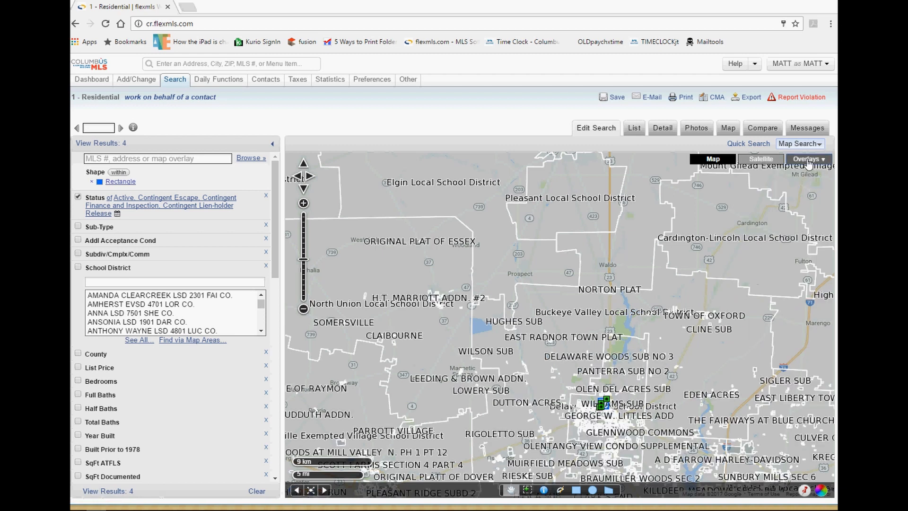
left_click(806, 159)
left_click(752, 264)
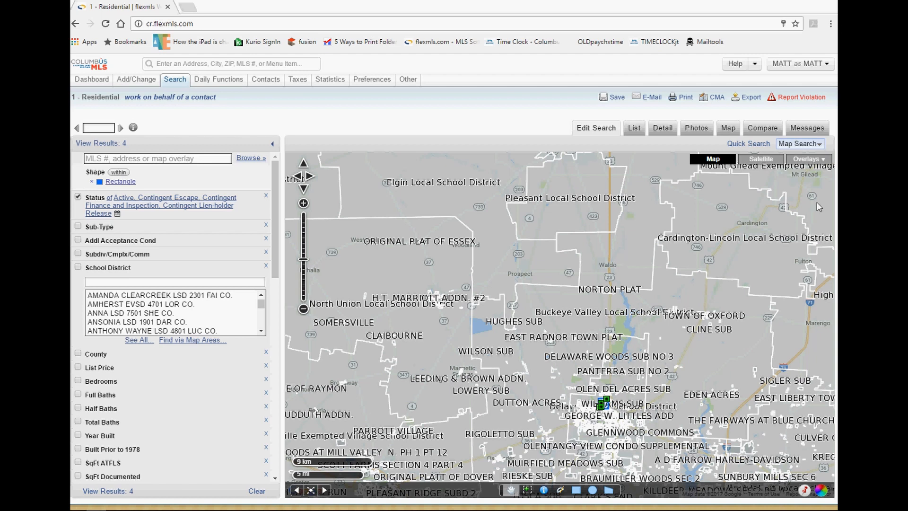
left_click(817, 162)
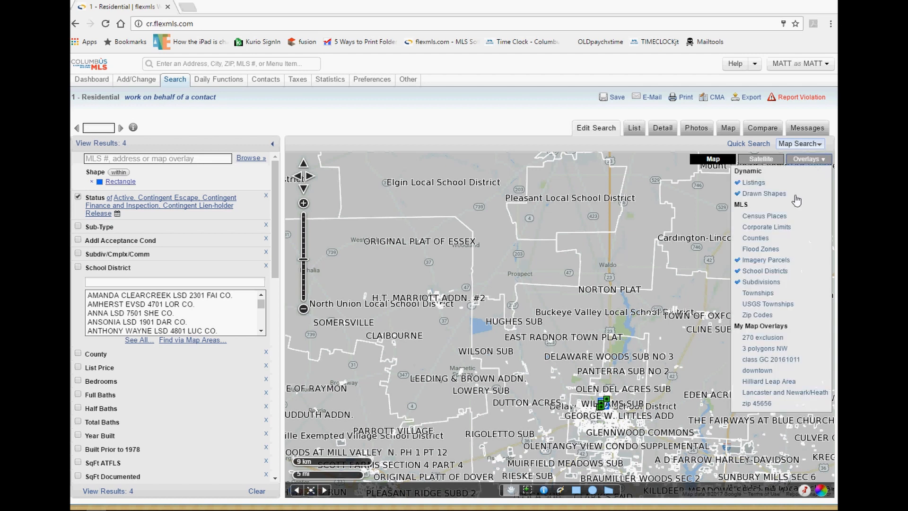
left_click(768, 243)
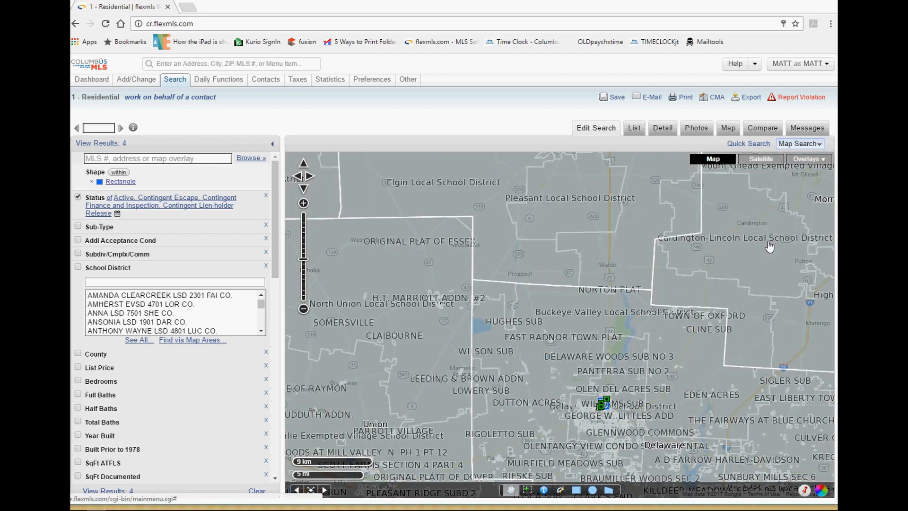
left_click(808, 160)
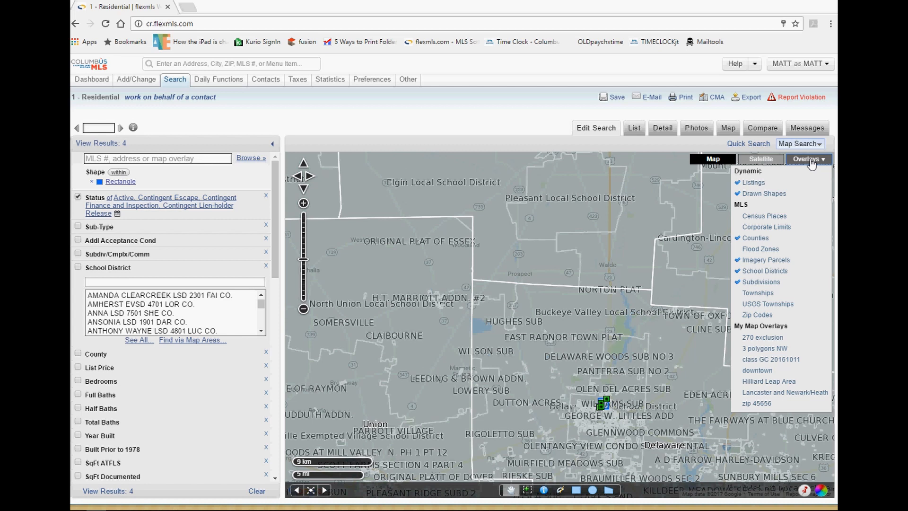
left_click(739, 240)
Remove the school district boundaries and subdivision names from the map.
left_click(807, 159)
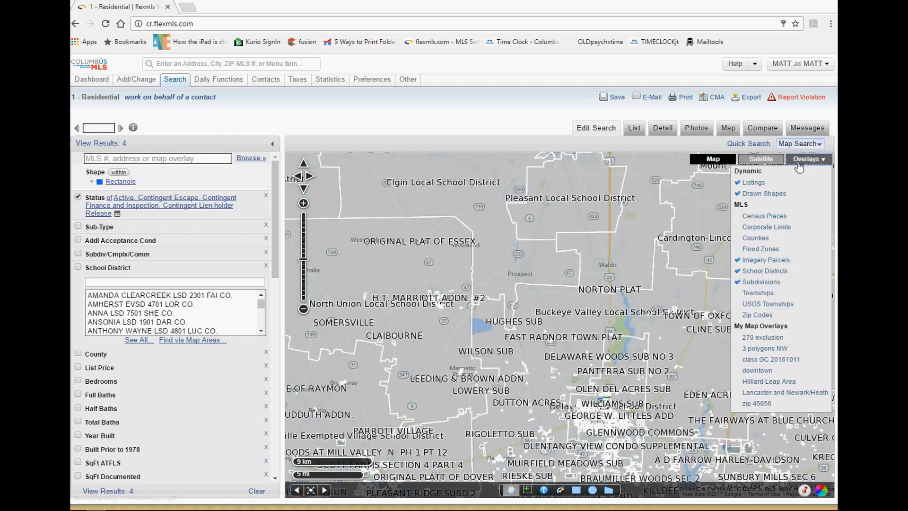
left_click(805, 160)
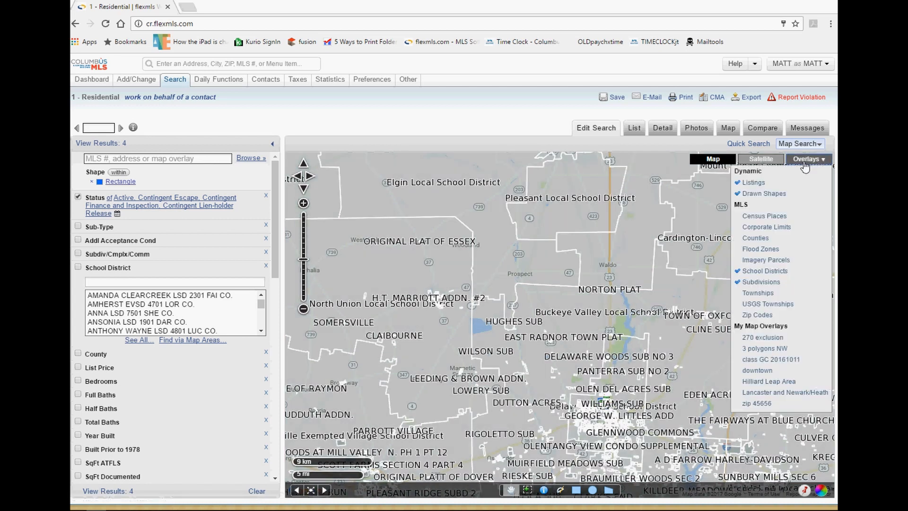
left_click(741, 270)
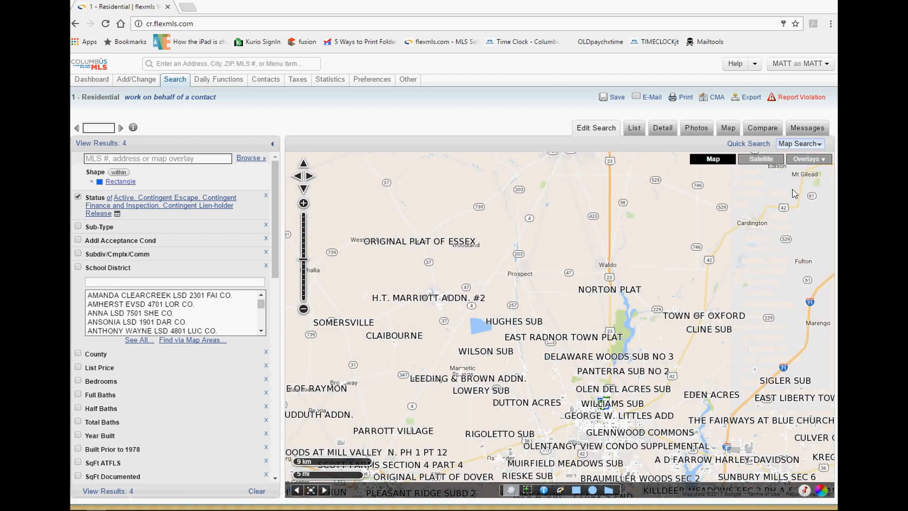
left_click(806, 165)
left_click(738, 282)
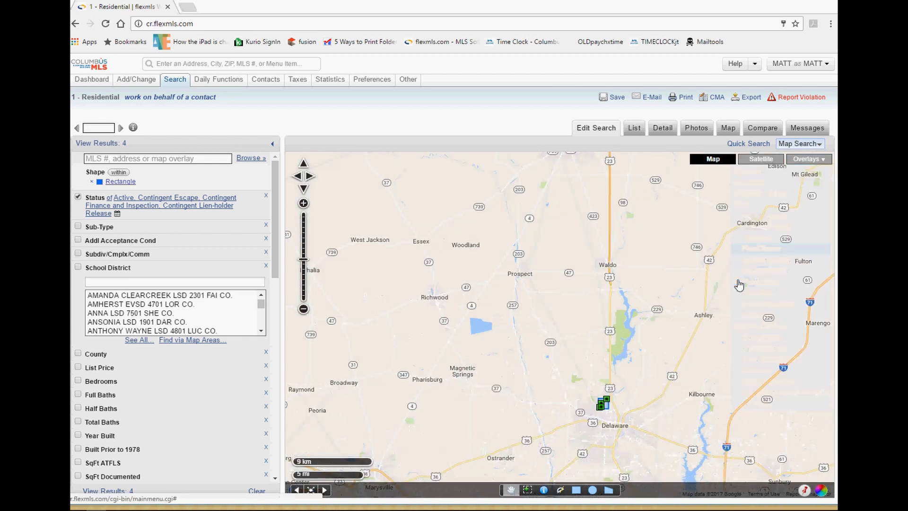
left_click(806, 160)
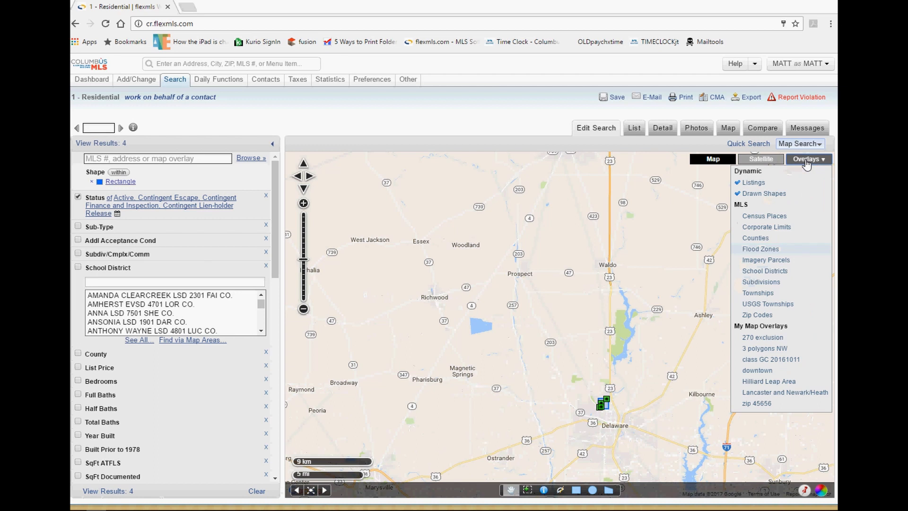
left_click(762, 260)
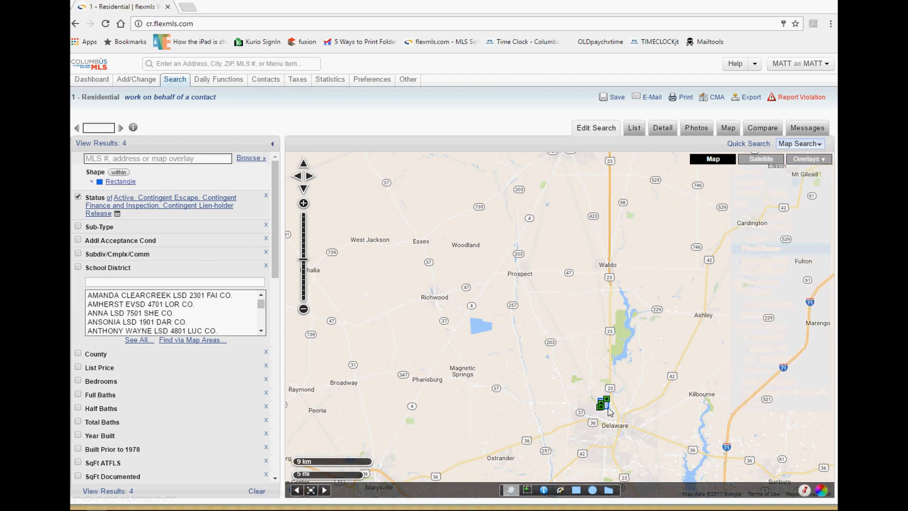
Recentre the map on Delaware and turn off the imagery parcels layer.
left_click_drag(610, 412, 601, 280)
scroll(603, 312, "up", 1)
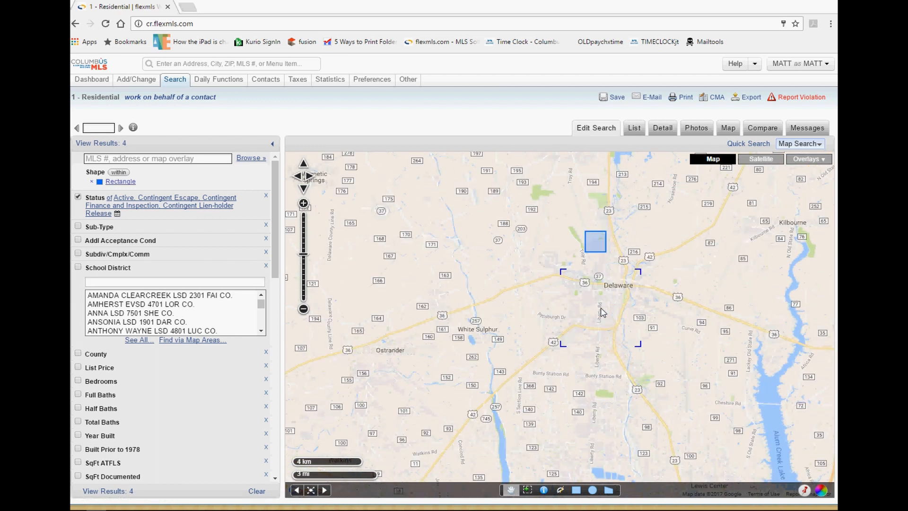
scroll(609, 303, "up", 1)
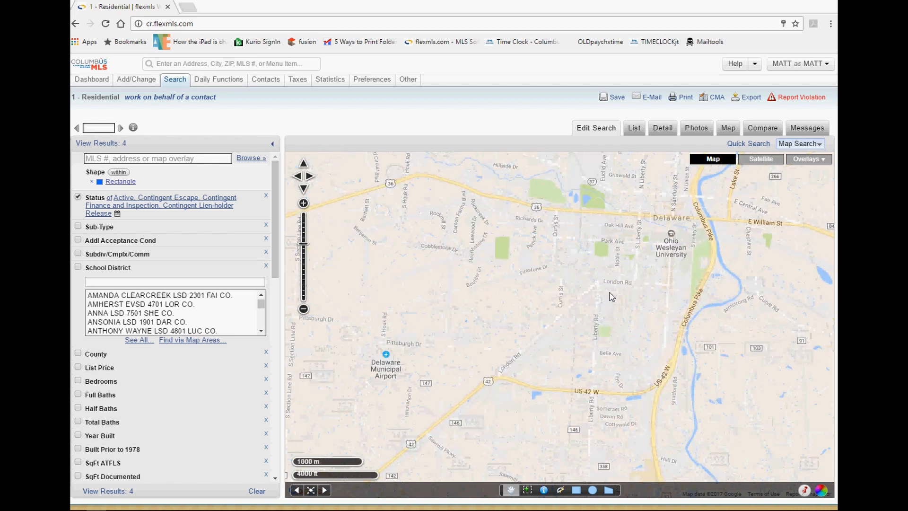
scroll(611, 295, "up", 1)
scroll(611, 295, "up", 1)
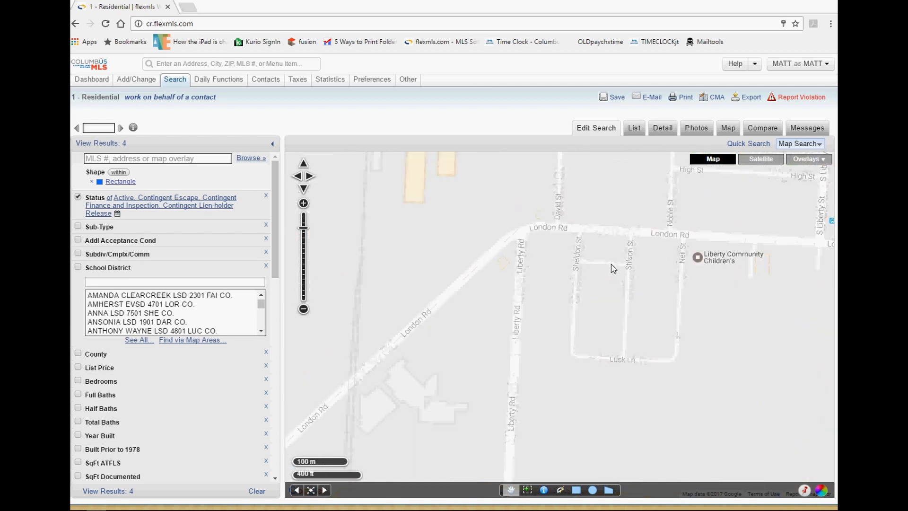
scroll(615, 309, "down", 2)
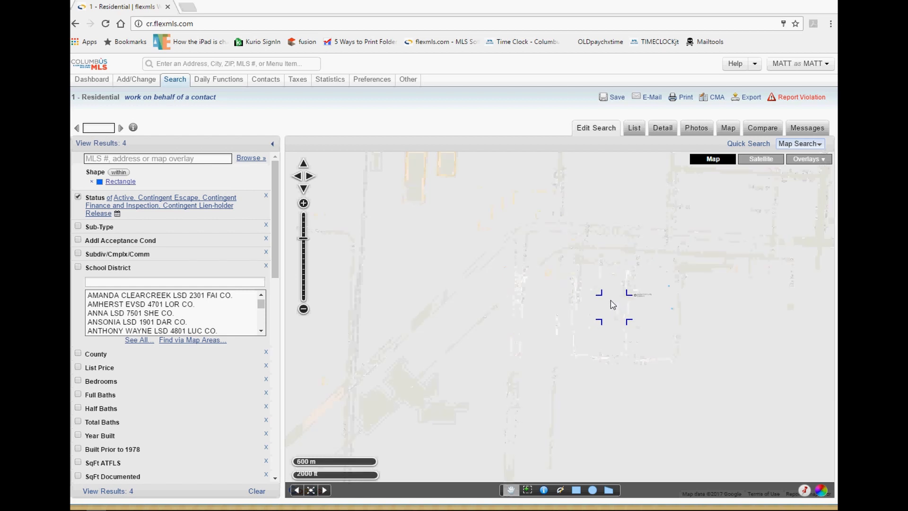
left_click(809, 160)
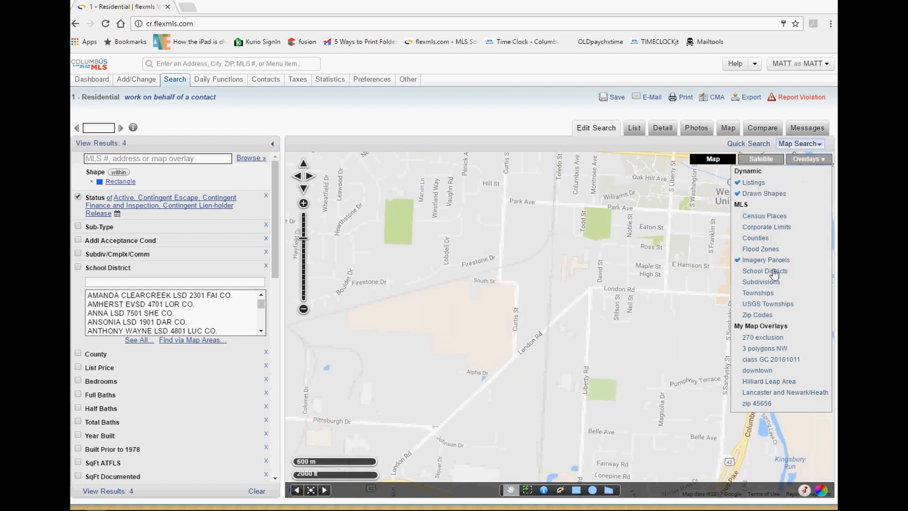
left_click(747, 262)
Try the school district boundaries on the map, then turn them back off.
left_click(807, 161)
left_click(740, 275)
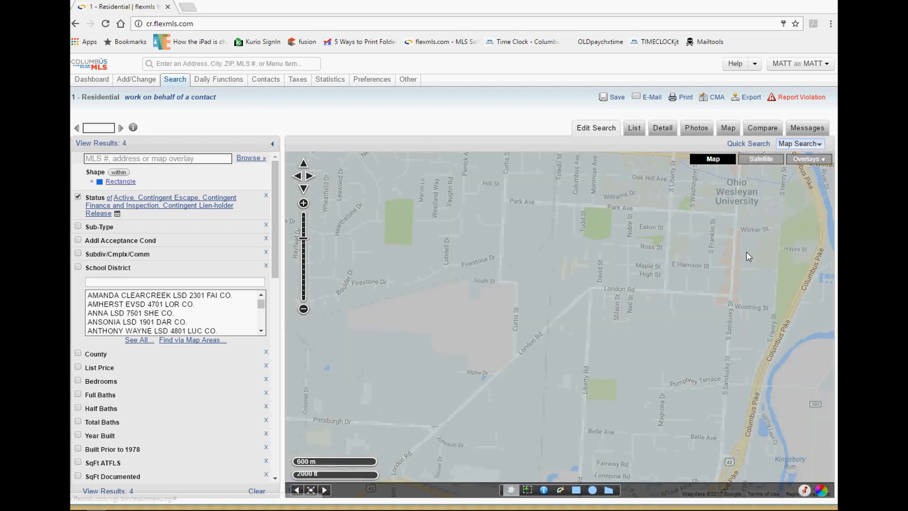
scroll(601, 274, "down", 1)
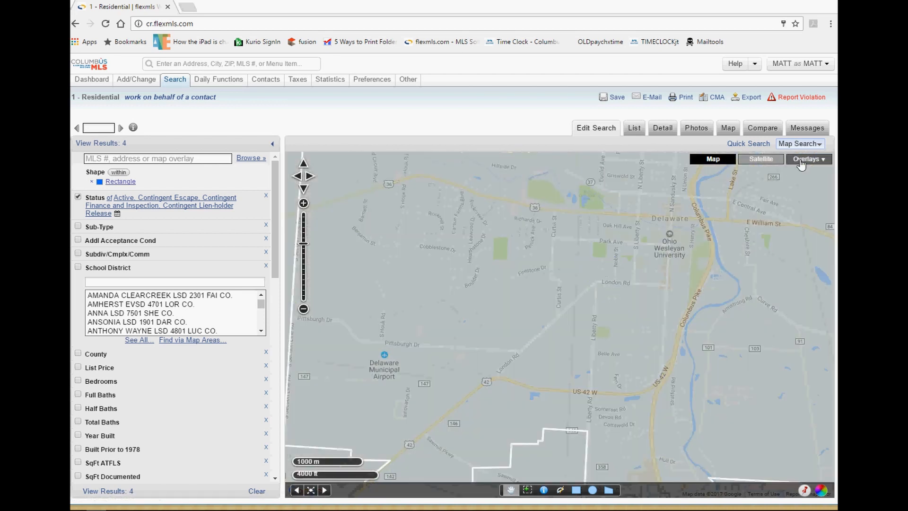
left_click(800, 161)
left_click(739, 275)
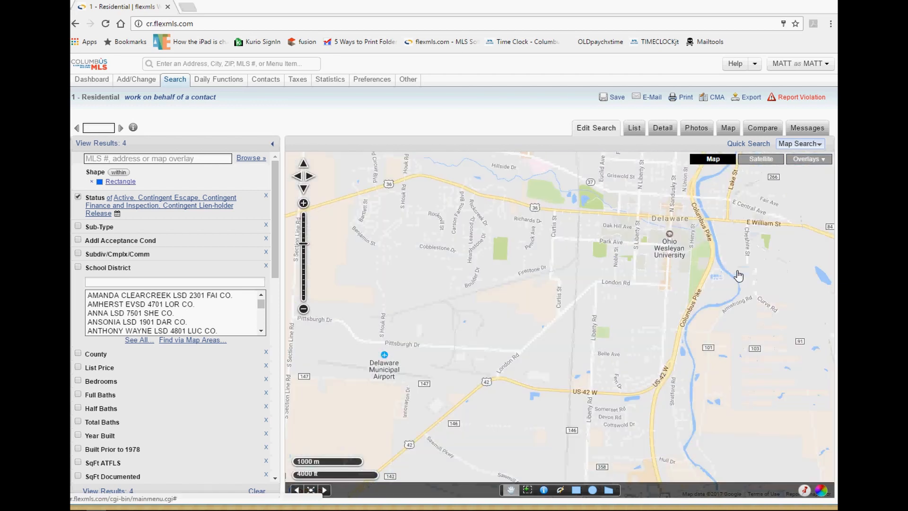
left_click(804, 163)
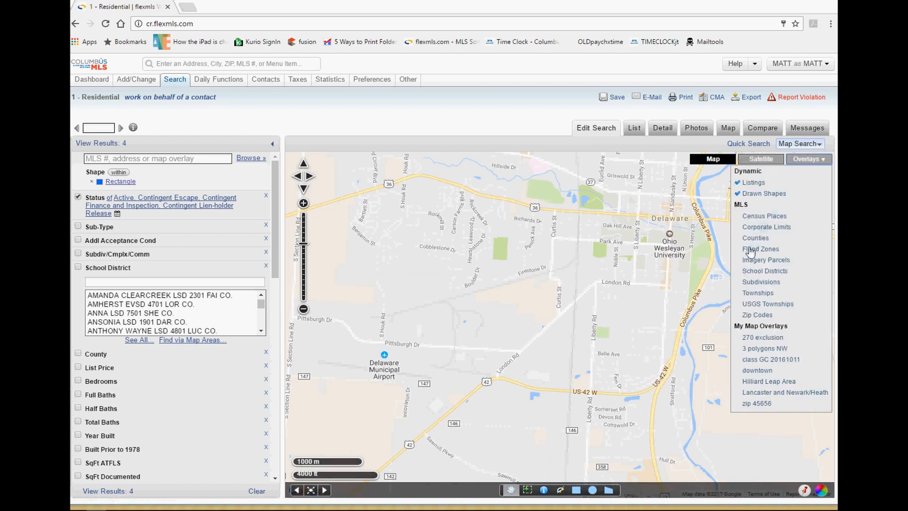
Overlay zip code boundaries and frame the rectangle search area within zip 43015 near Delaware.
left_click(745, 315)
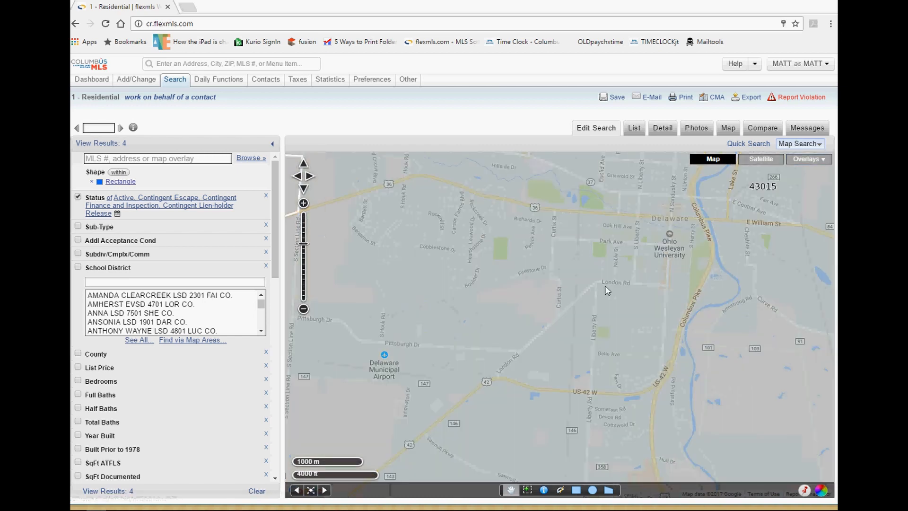
scroll(602, 284, "down", 2)
scroll(599, 283, "down", 1)
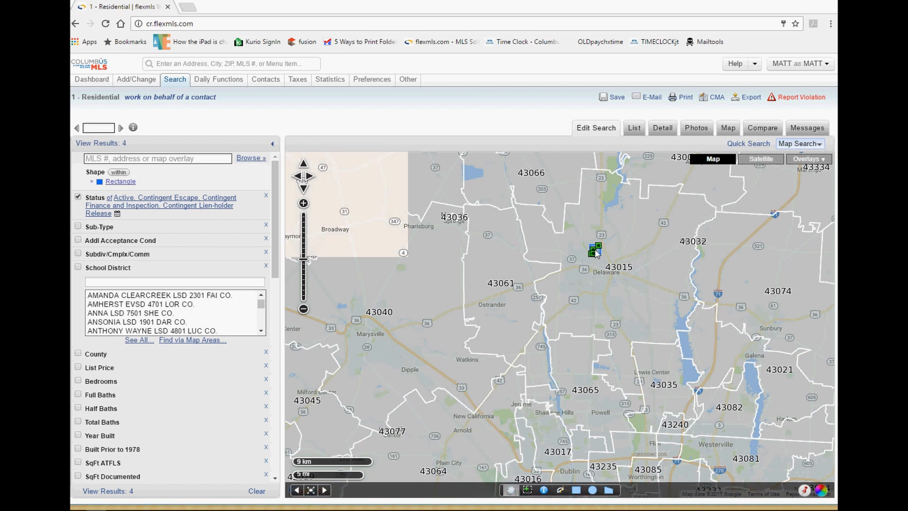
left_click(304, 309)
left_click(304, 203)
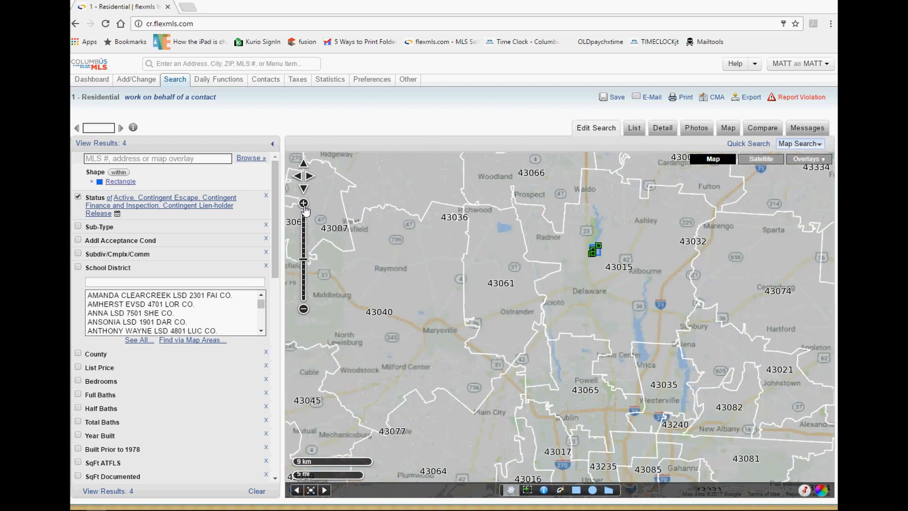
left_click(303, 204)
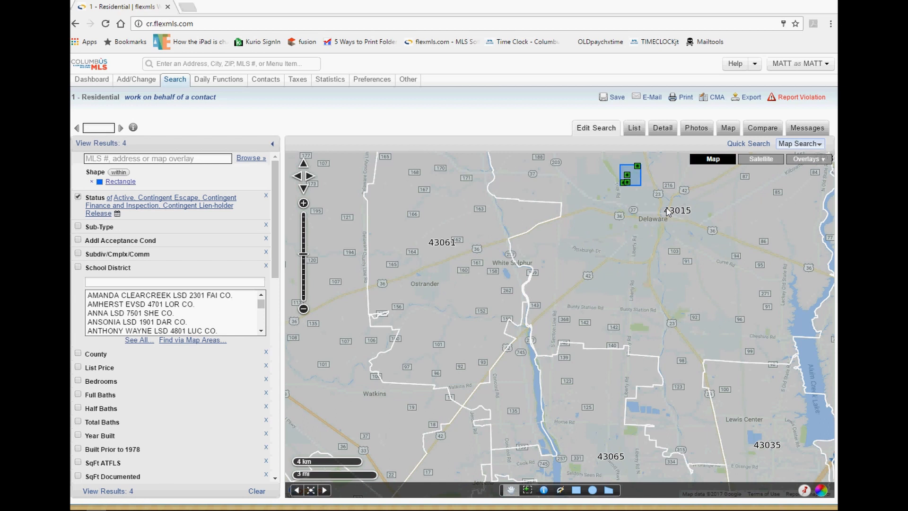
left_click_drag(669, 211, 583, 368)
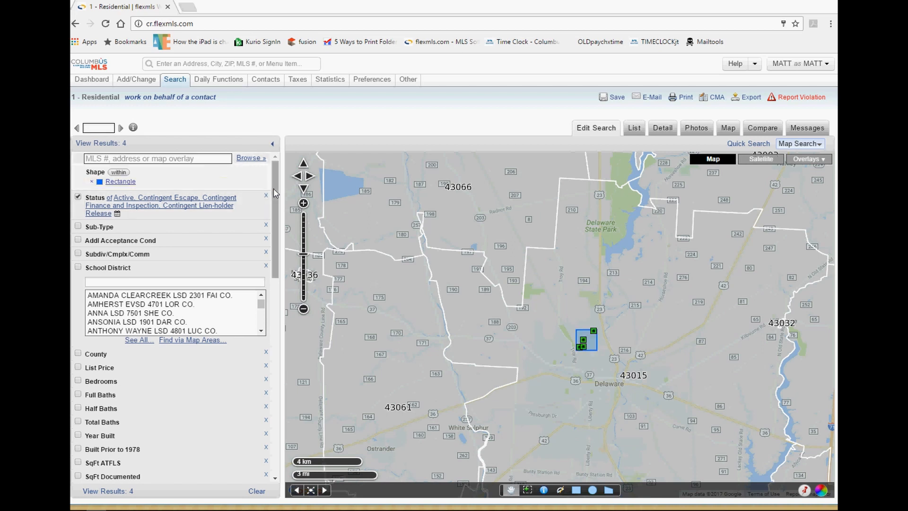
Run a new 1 - Residential Quick Search, matching 6,471 listings.
mouse_move(178, 83)
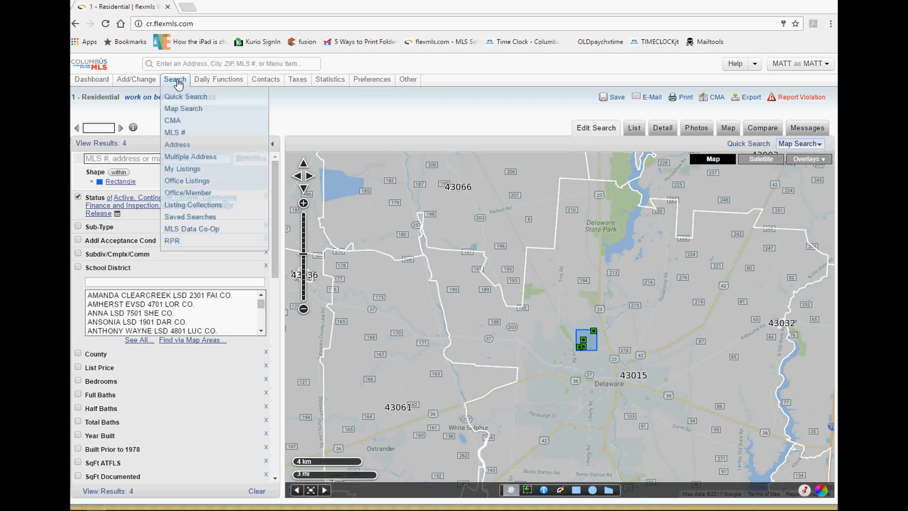
left_click(179, 98)
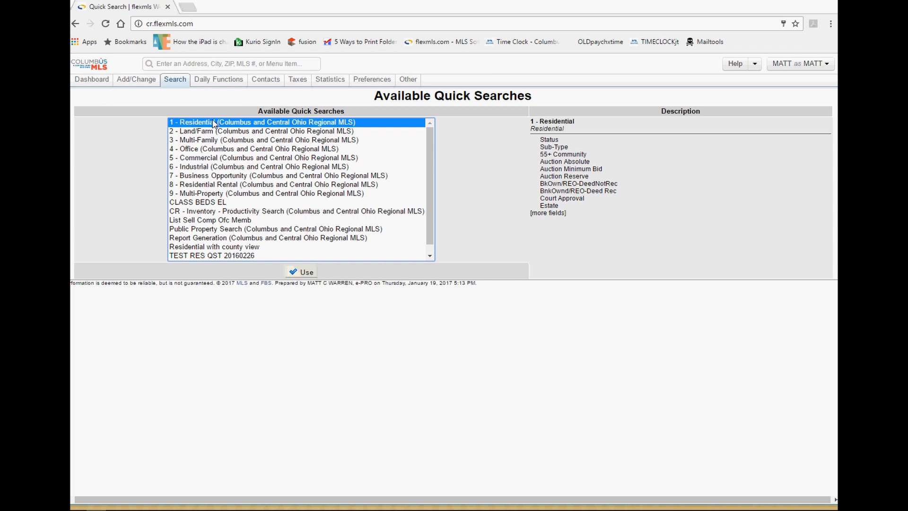
left_click(297, 272)
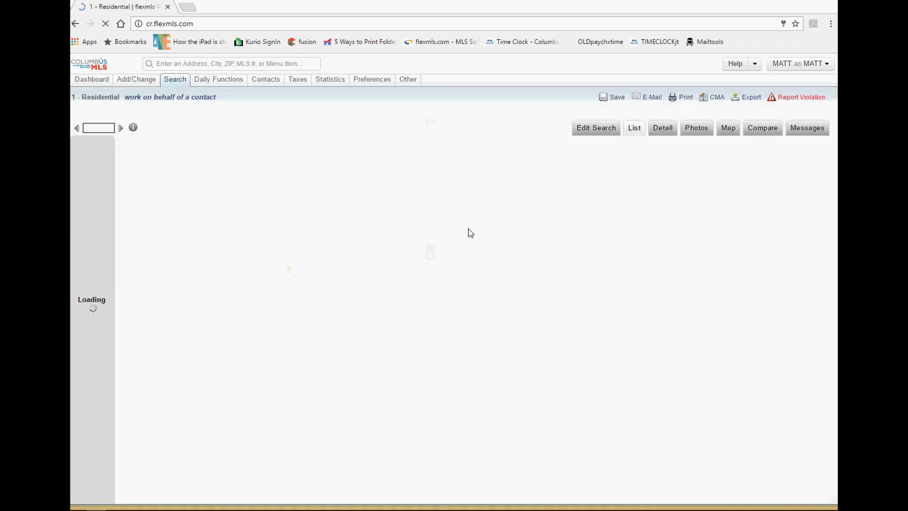
left_click_drag(725, 144, 815, 143)
left_click(312, 116)
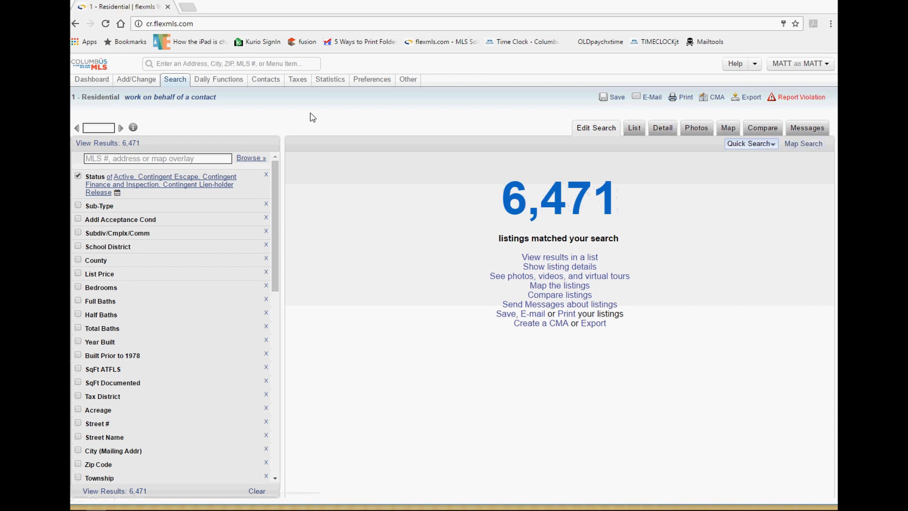
Load the 1 - Residential search in Map Search and zoom in just south of Delaware.
mouse_move(175, 84)
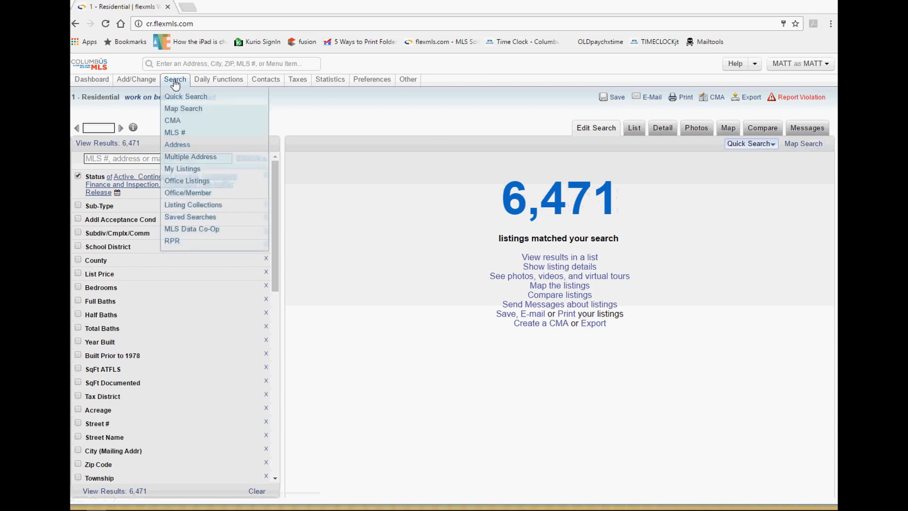
left_click(183, 109)
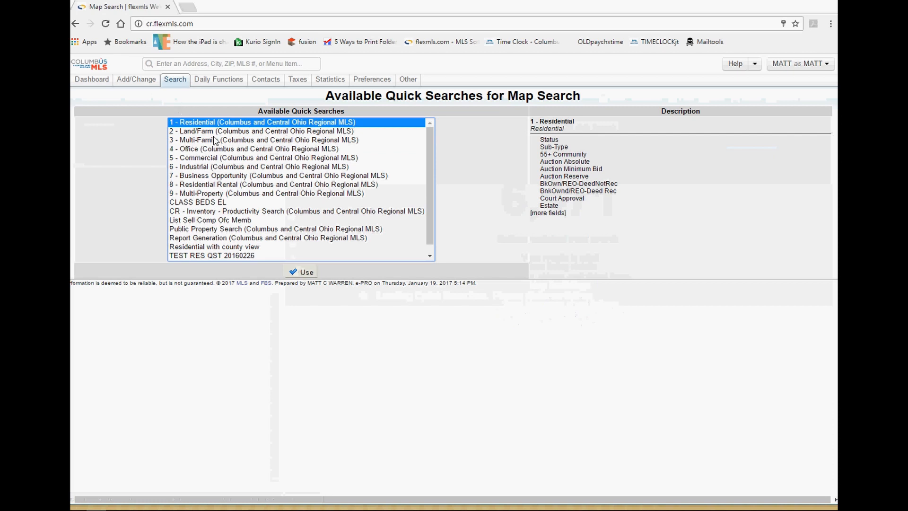
left_click(290, 274)
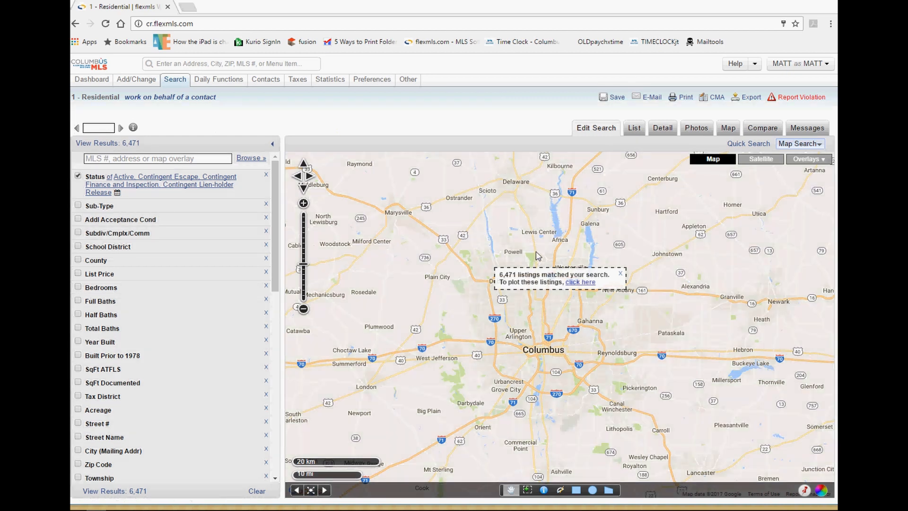
left_click_drag(533, 259, 541, 242)
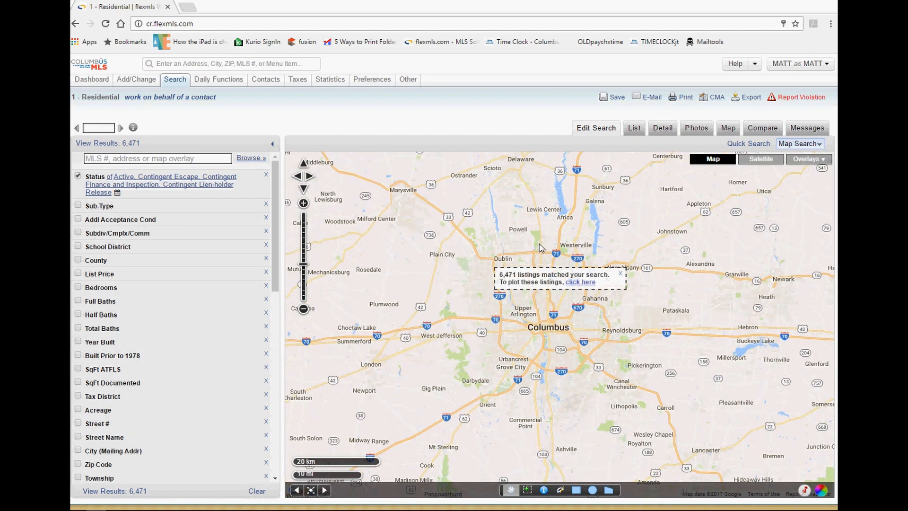
double_click(537, 225)
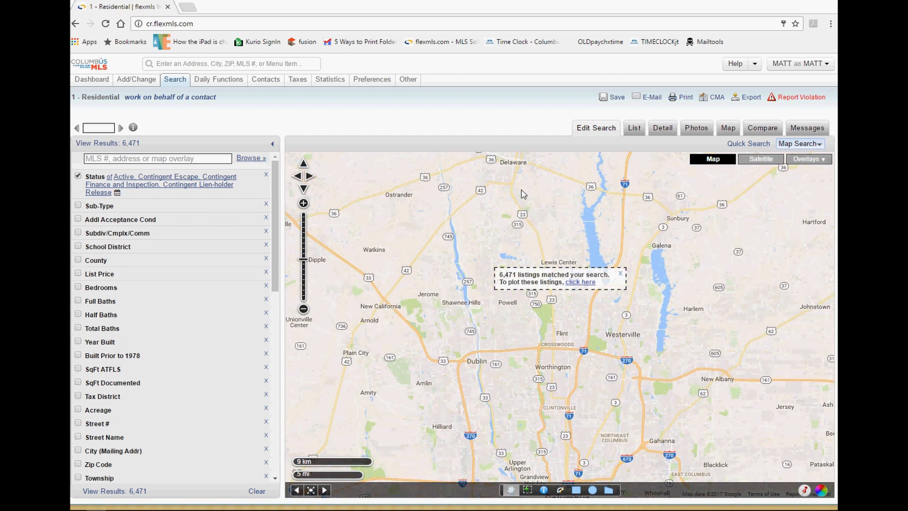
double_click(517, 181)
double_click(522, 193)
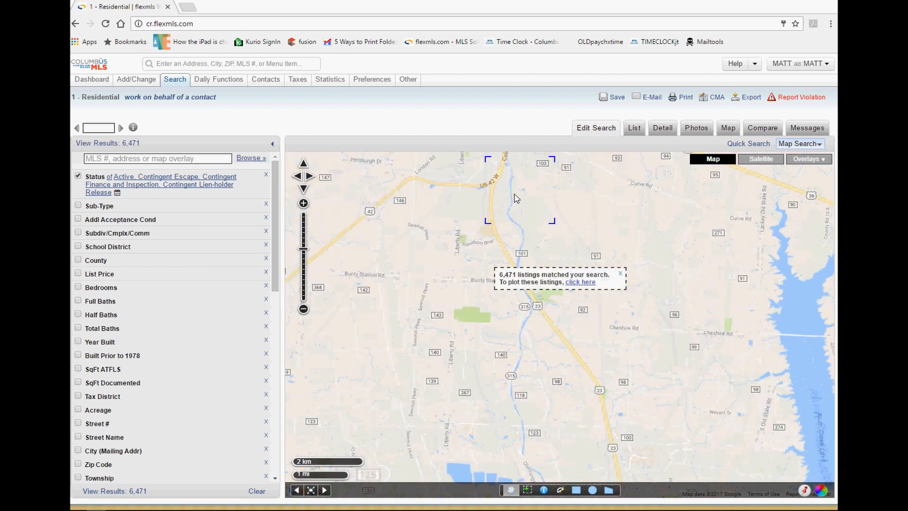
left_click_drag(520, 198, 528, 260)
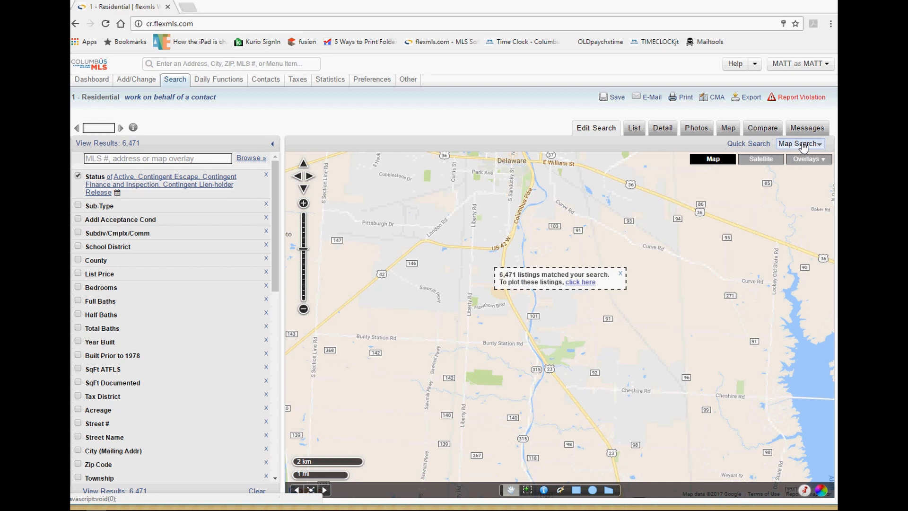
Switch to the Quick Search summary and back to the map, centring it on downtown Delaware.
mouse_move(175, 83)
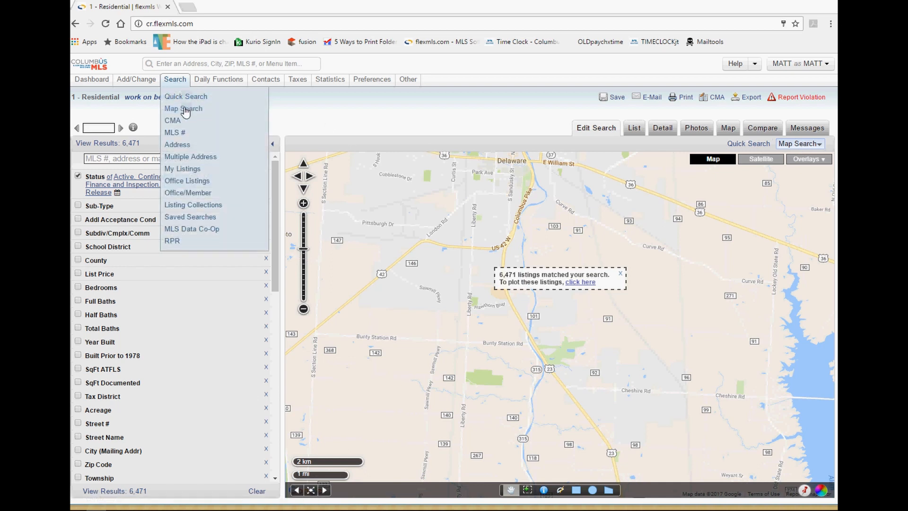
left_click(753, 146)
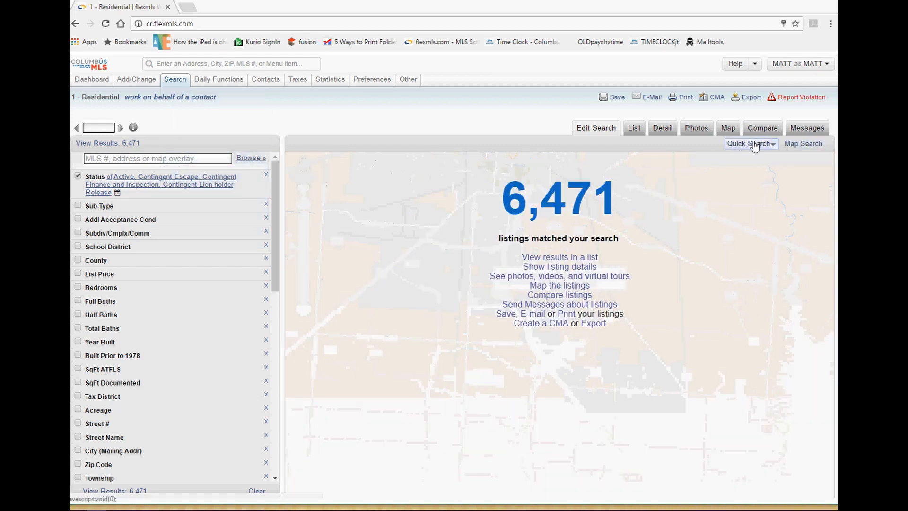
left_click(803, 143)
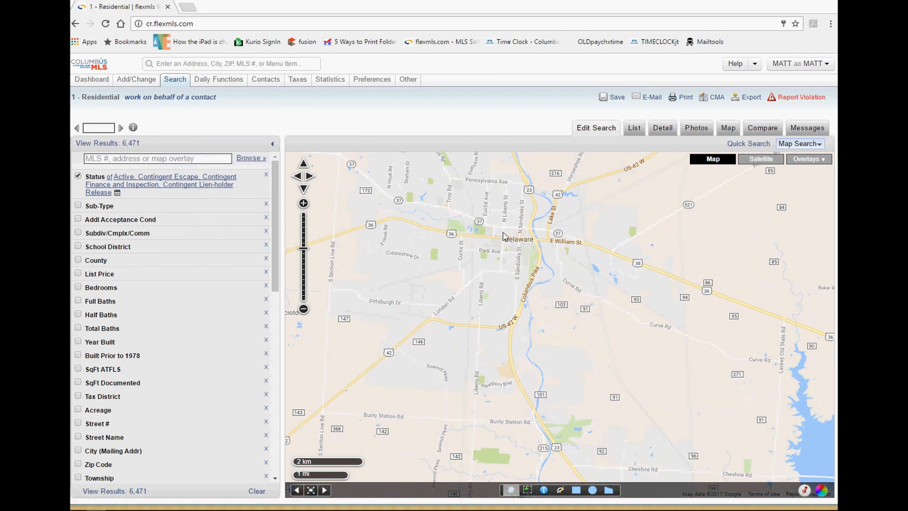
left_click_drag(504, 236, 519, 286)
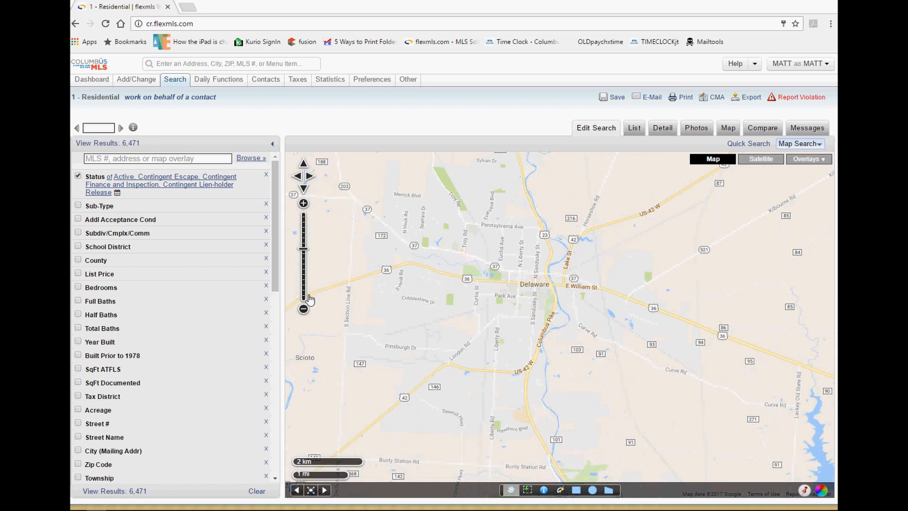
Zoom box into the Delaware blocks near W Lincoln Ave and Euclid Ave.
left_click(527, 491)
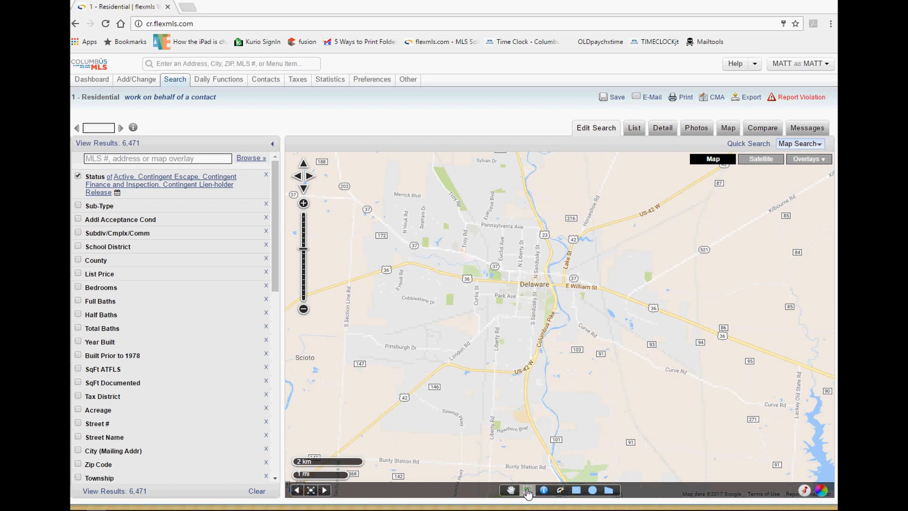
left_click_drag(491, 246, 525, 277)
left_click_drag(524, 277, 528, 276)
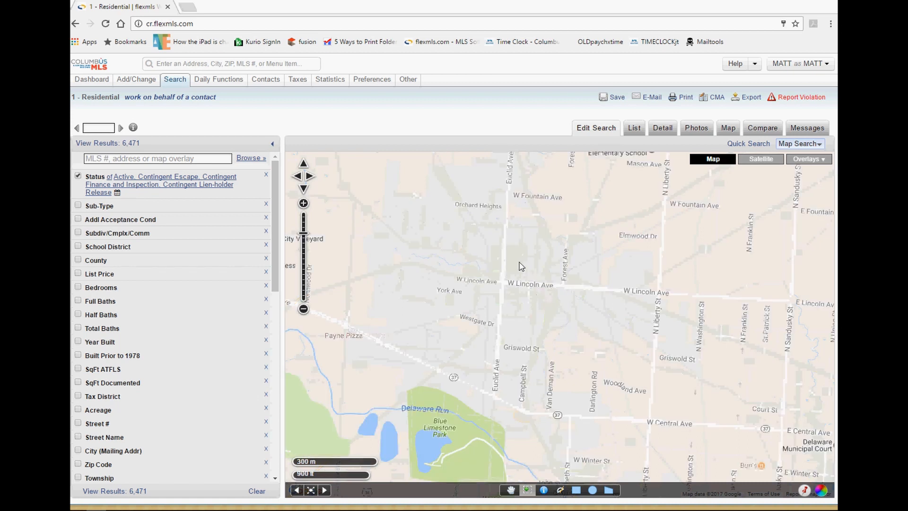
left_click_drag(506, 261, 573, 292)
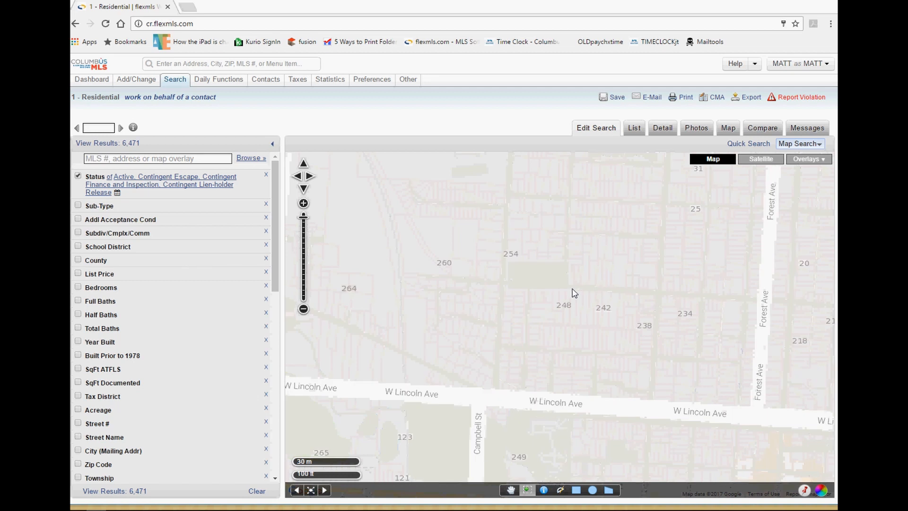
left_click_drag(542, 264, 592, 323)
left_click_drag(522, 289, 583, 324)
left_click_drag(483, 270, 561, 310)
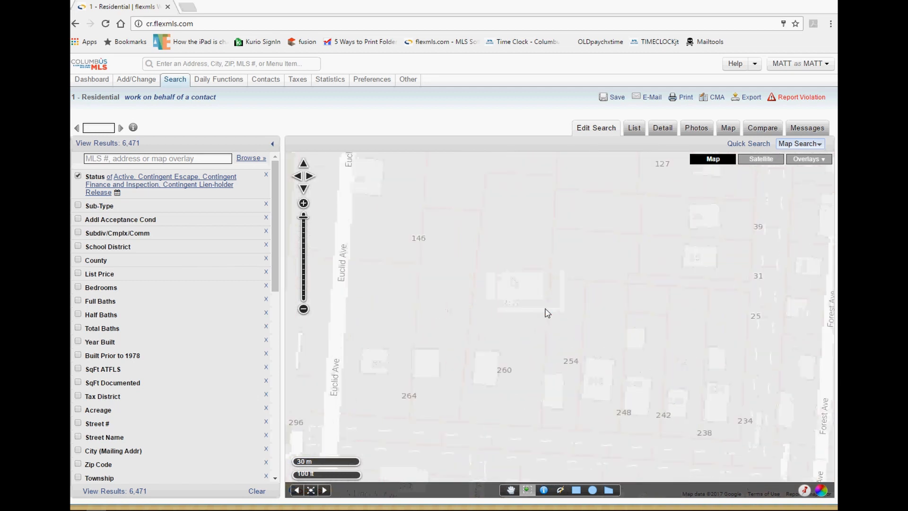
left_click_drag(506, 280, 561, 324)
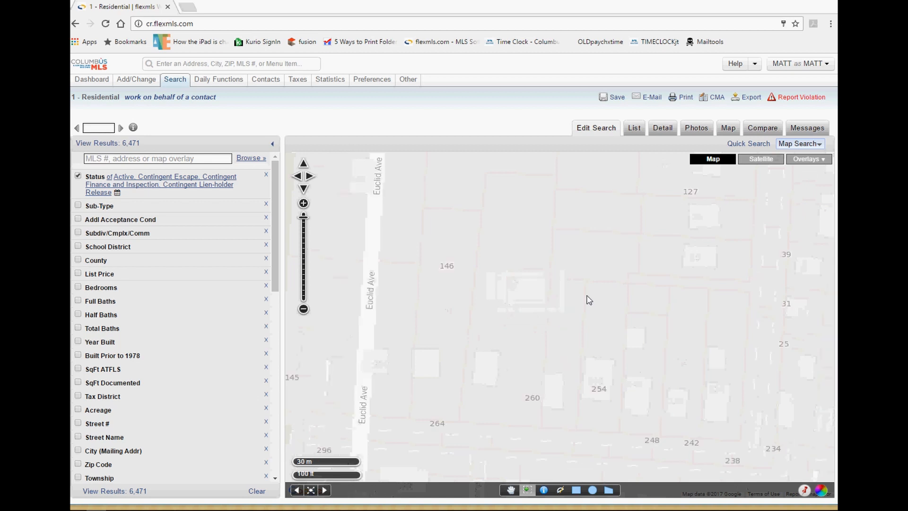
Pan to bring W Lincoln Ave into view and zoom out two levels.
left_click(511, 490)
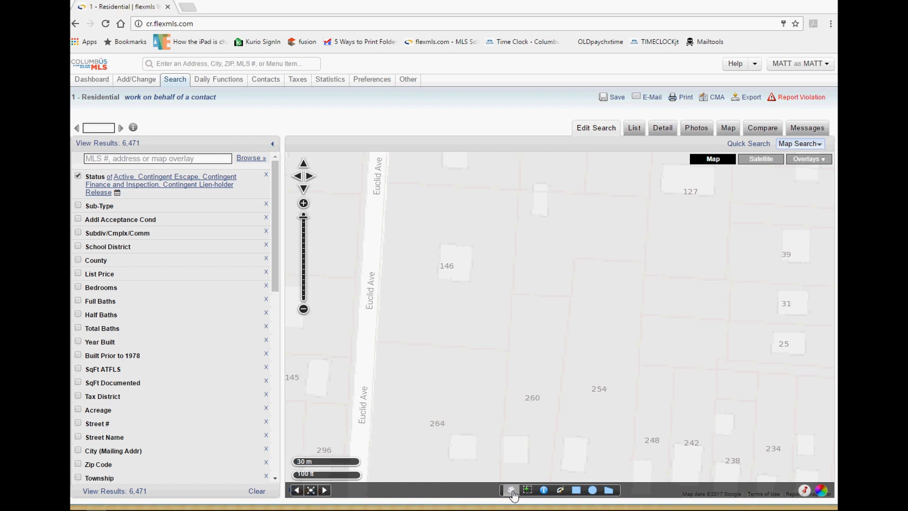
left_click_drag(556, 416, 489, 276)
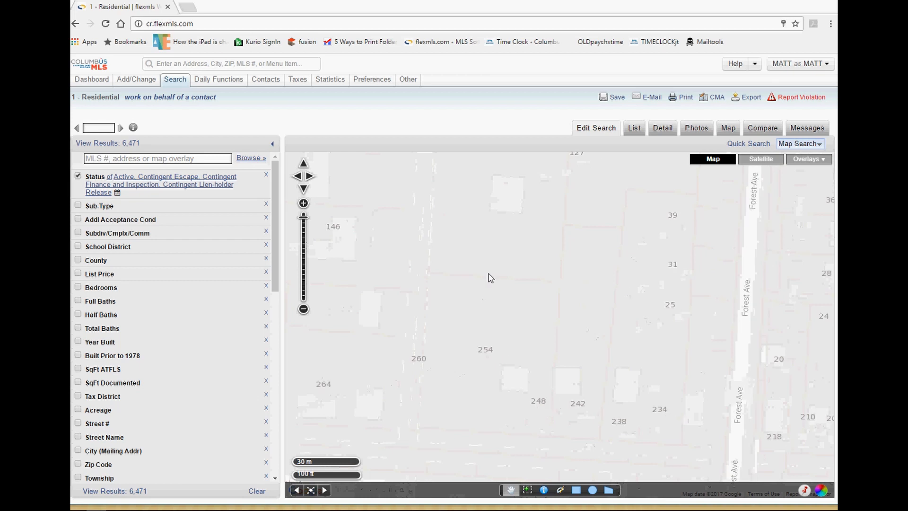
left_click(303, 309)
left_click(303, 310)
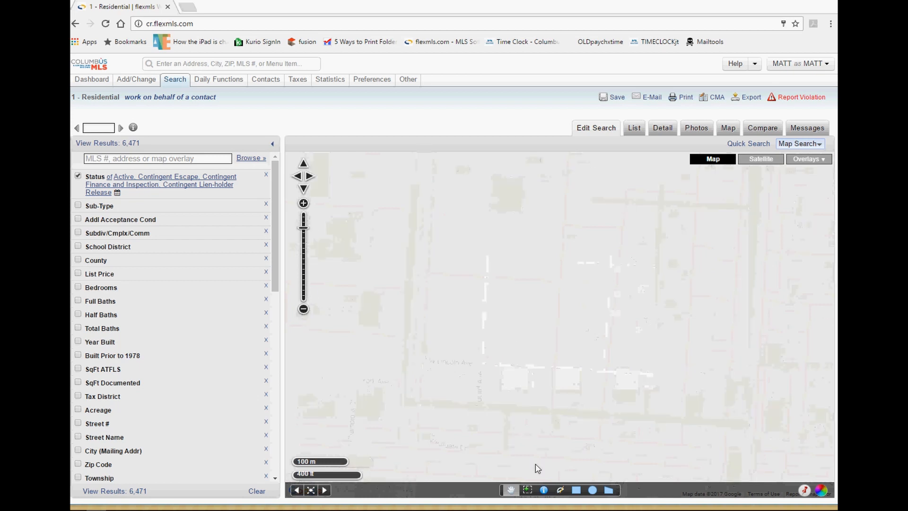
left_click(528, 491)
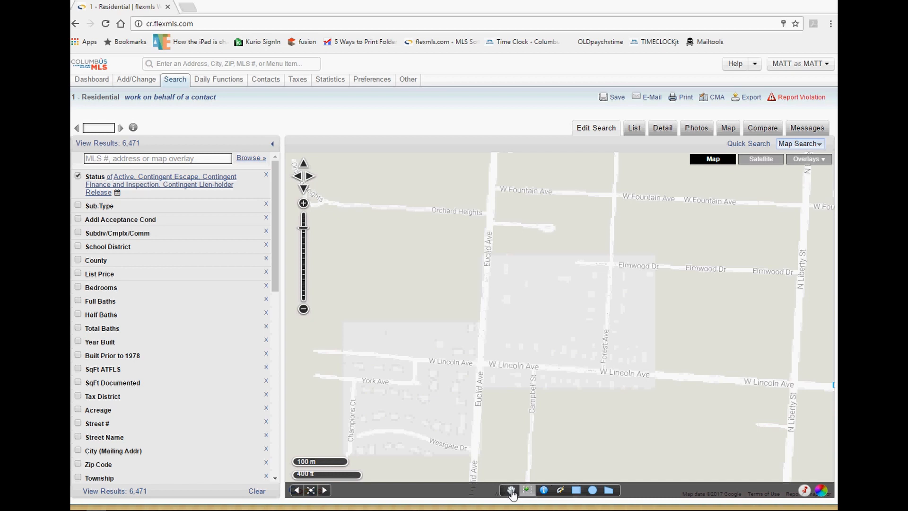
left_click(510, 491)
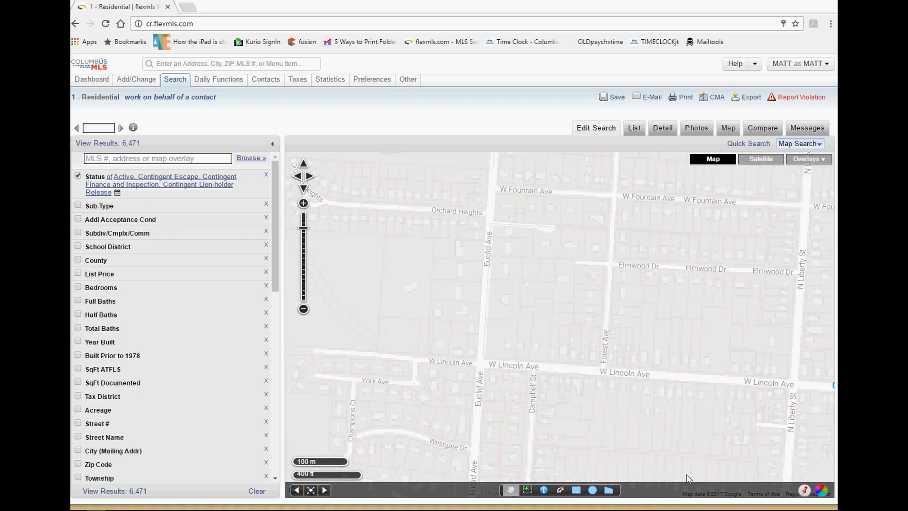
Show the colour legend with Status colouring and zoom out to include Hayes High School.
left_click(821, 491)
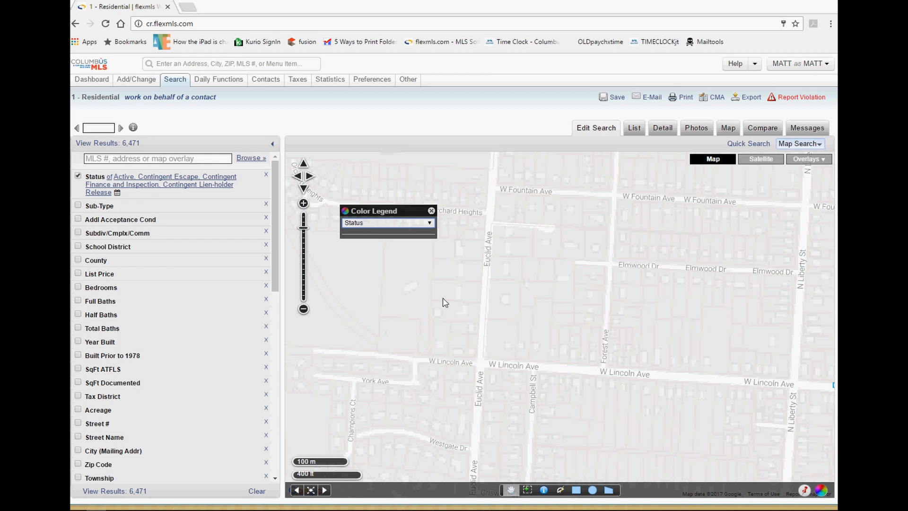
left_click(413, 227)
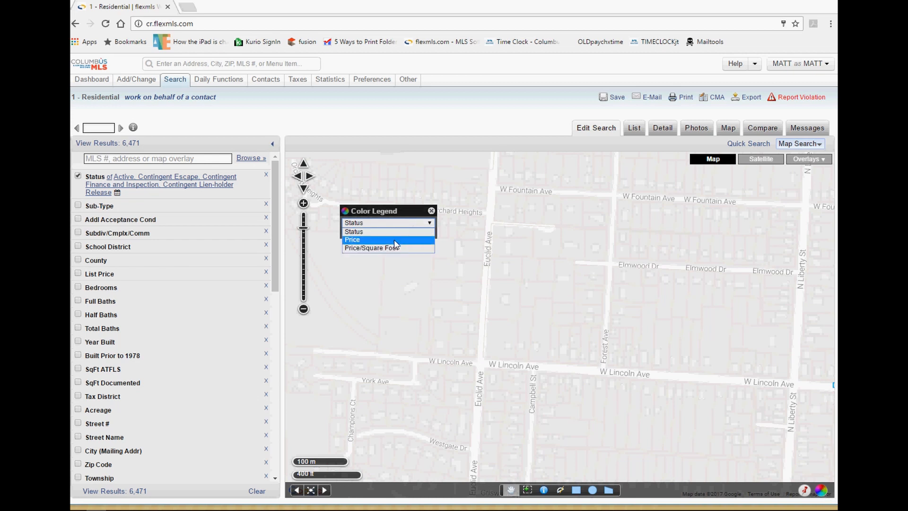
left_click(560, 266)
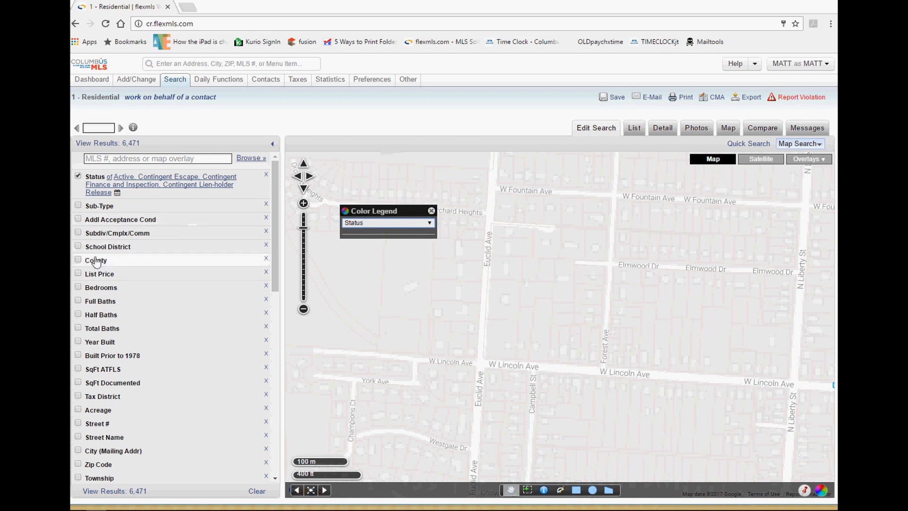
scroll(629, 317, "down", 1)
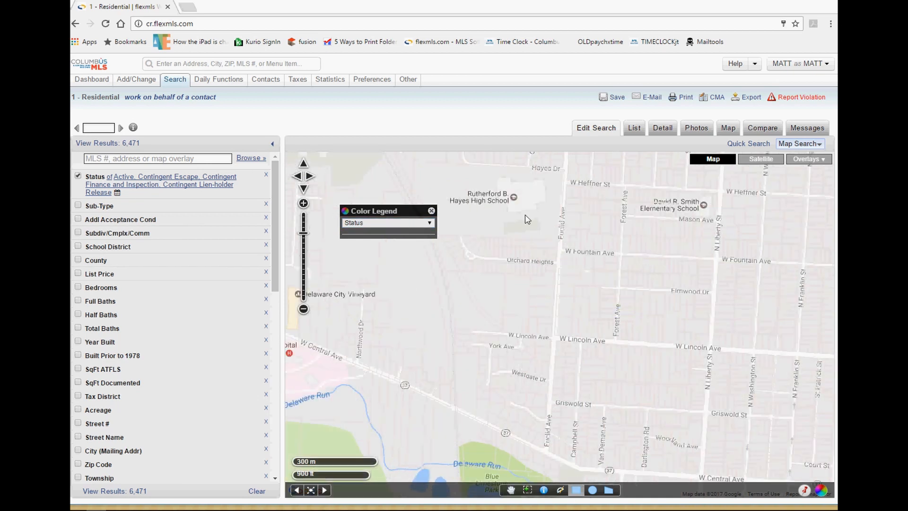
Draw a search rectangle from Mason Ave to W Lincoln Ave, keeping Status colouring.
mouse_move(525, 215)
left_mouse_down()
mouse_move(677, 359)
mouse_move(640, 321)
mouse_move(670, 356)
mouse_move(717, 314)
mouse_move(728, 381)
mouse_move(712, 357)
left_mouse_up()
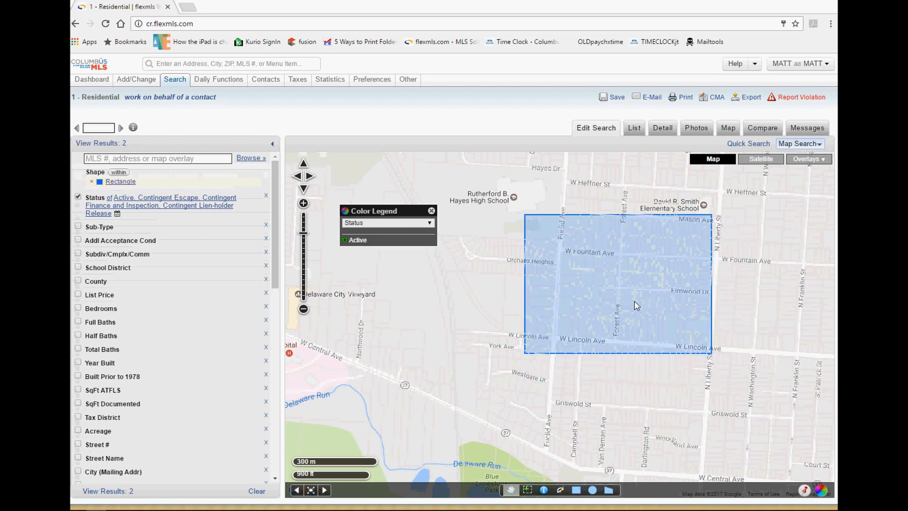
left_click(385, 223)
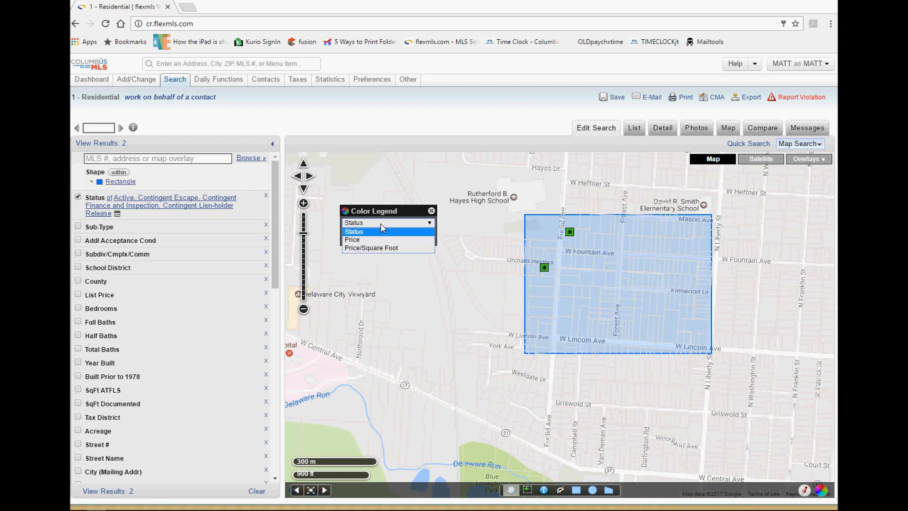
left_click(403, 208)
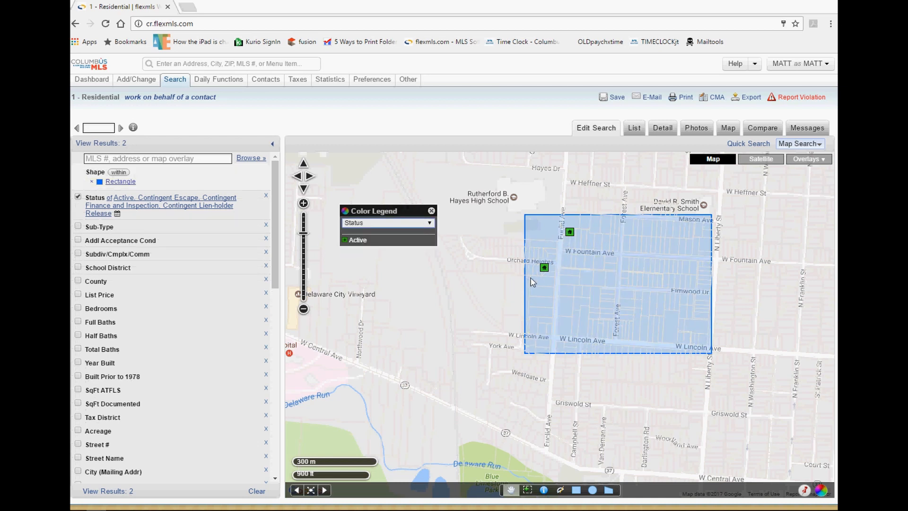
Try Price and Price/Square Foot marker colouring, then return to Status and close the legend.
left_click(389, 223)
left_click(377, 231)
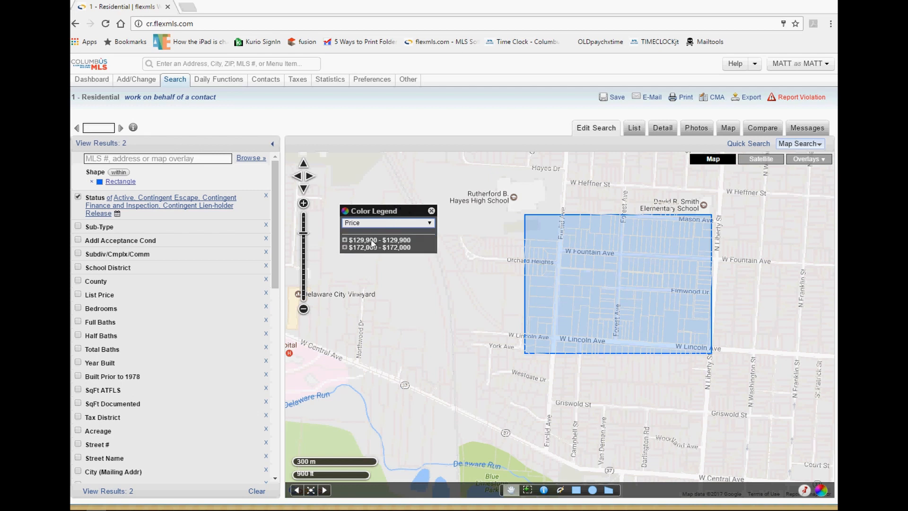
left_click(385, 224)
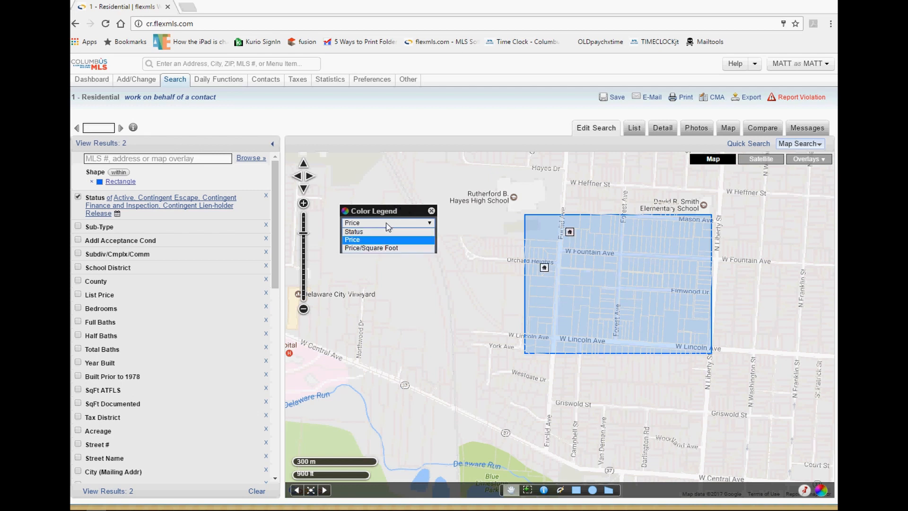
left_click(378, 248)
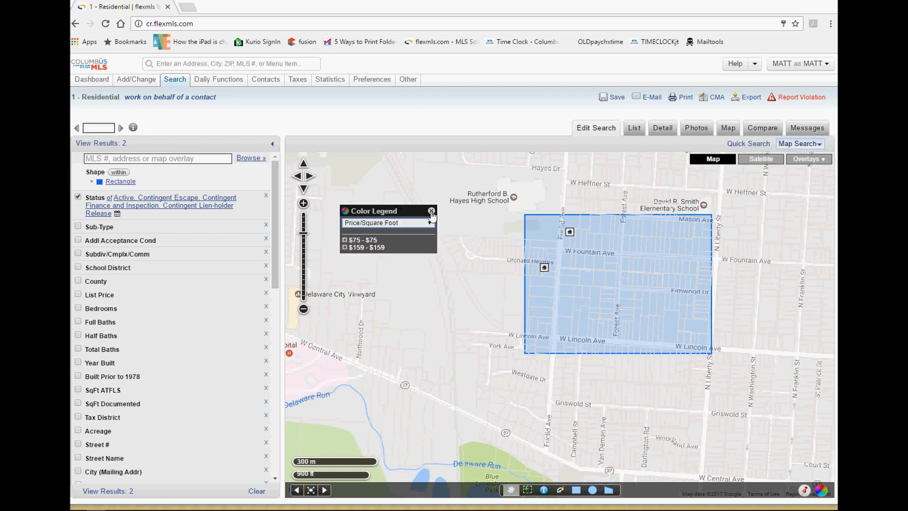
left_click(432, 211)
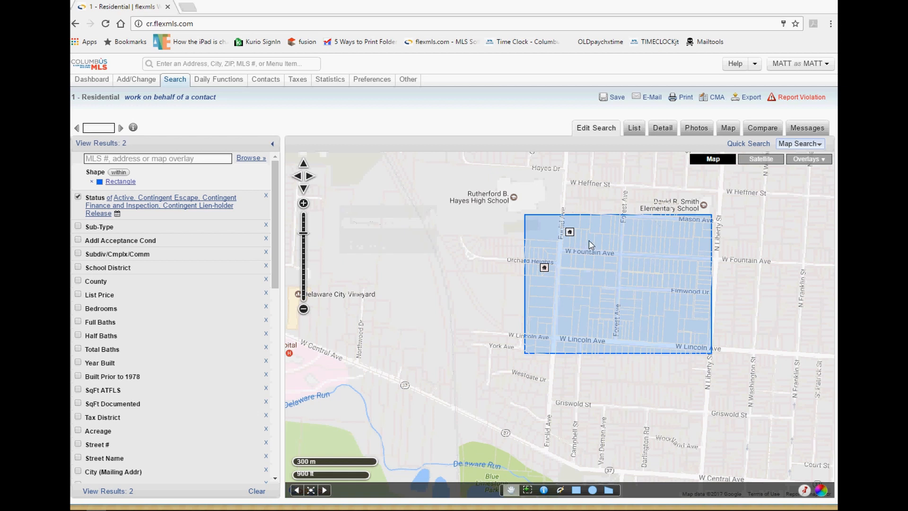
left_click(819, 491)
left_click(387, 223)
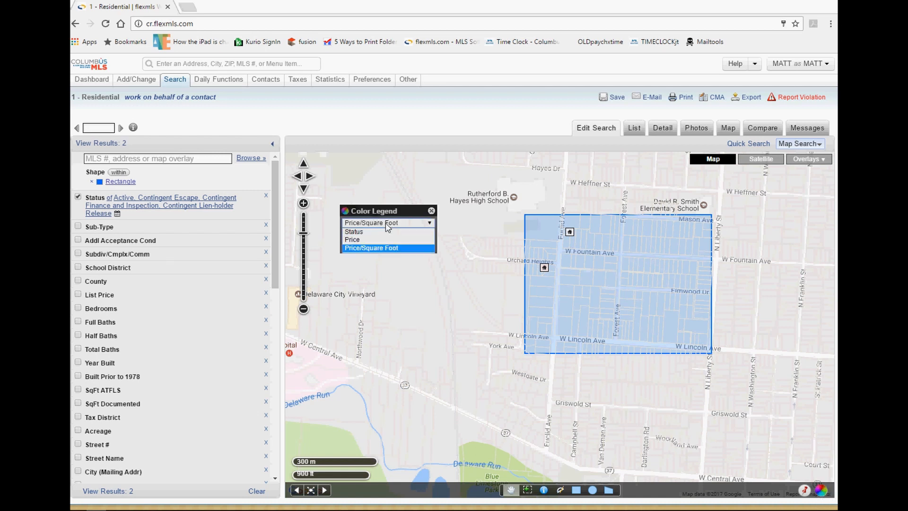
left_click(378, 232)
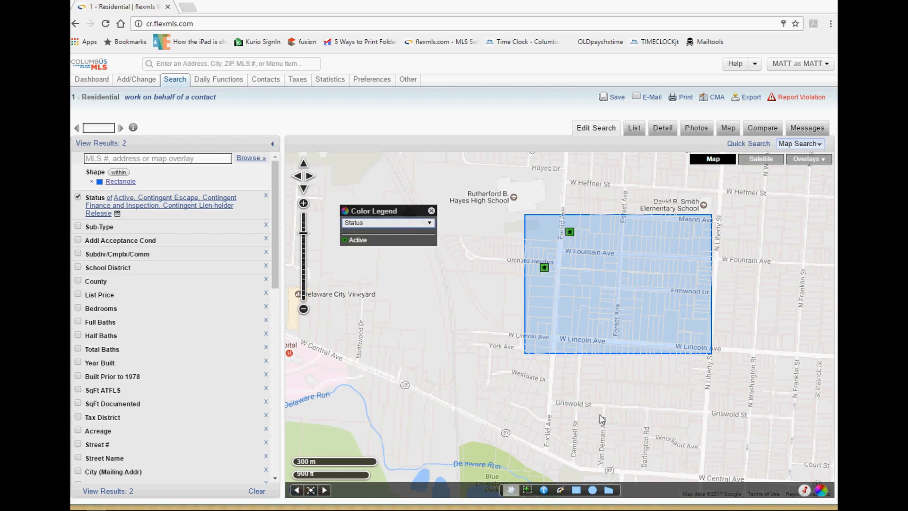
left_click(431, 212)
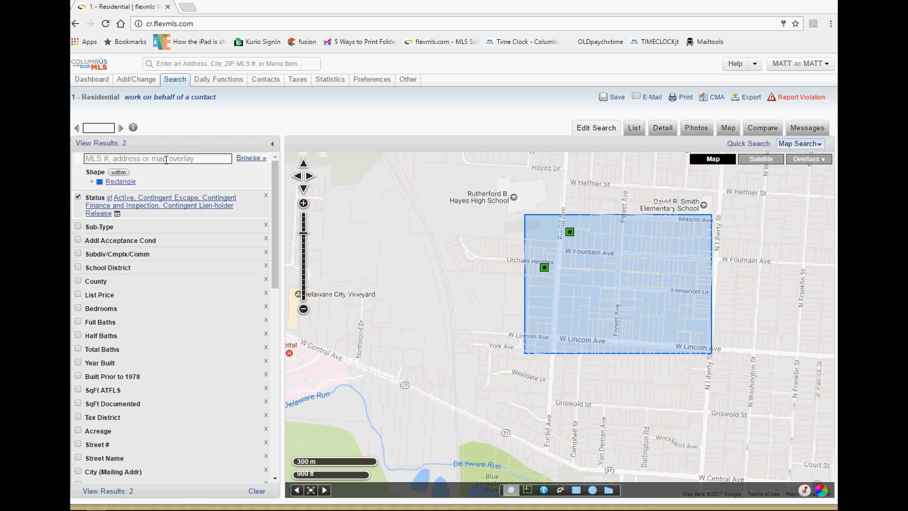
mouse_move(177, 83)
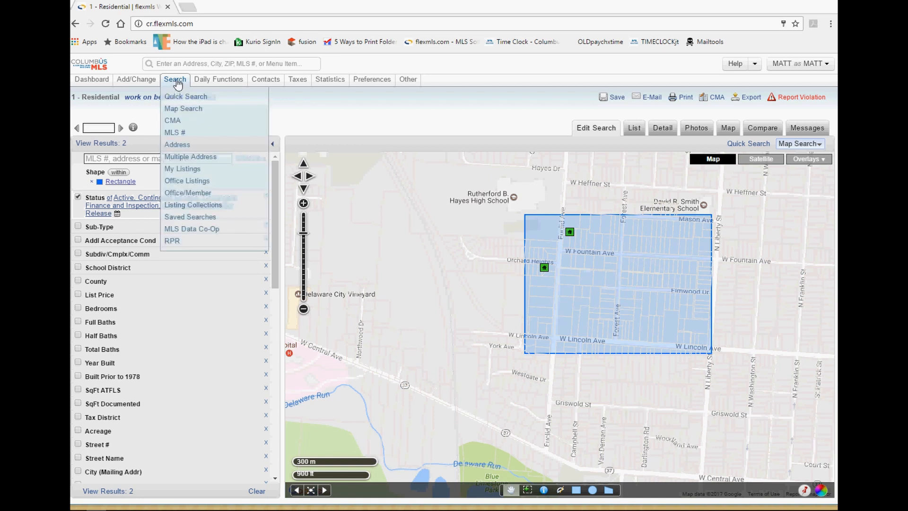
Start a new 1 - Residential map search, dropping the rectangle and returning to 6,471 listings.
left_click(183, 108)
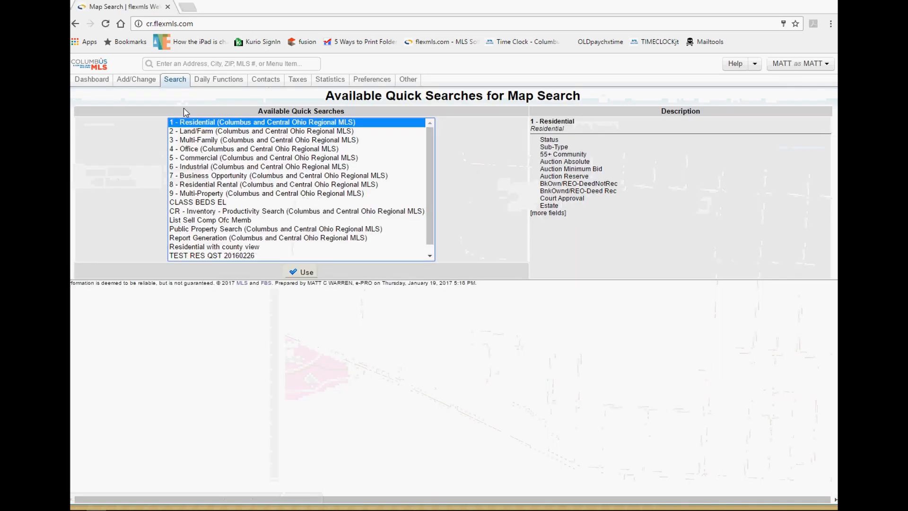
left_click(298, 272)
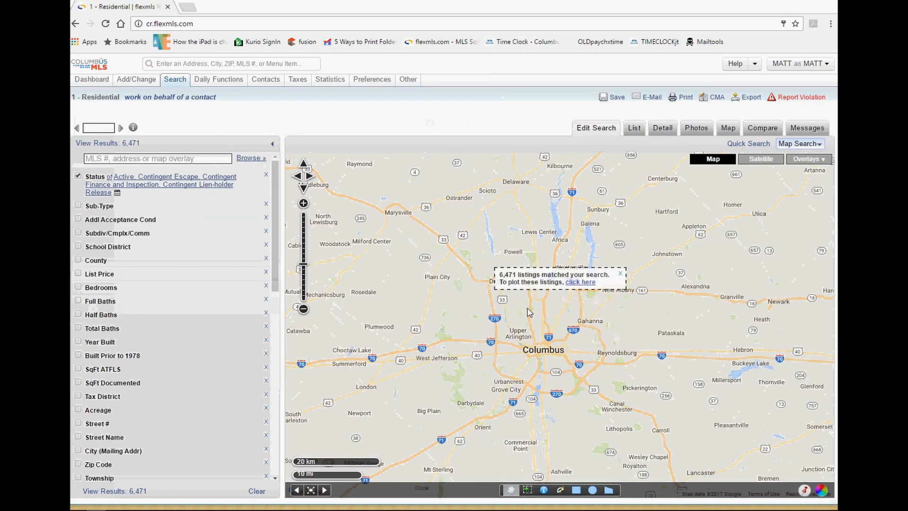
left_click_drag(524, 276, 496, 273)
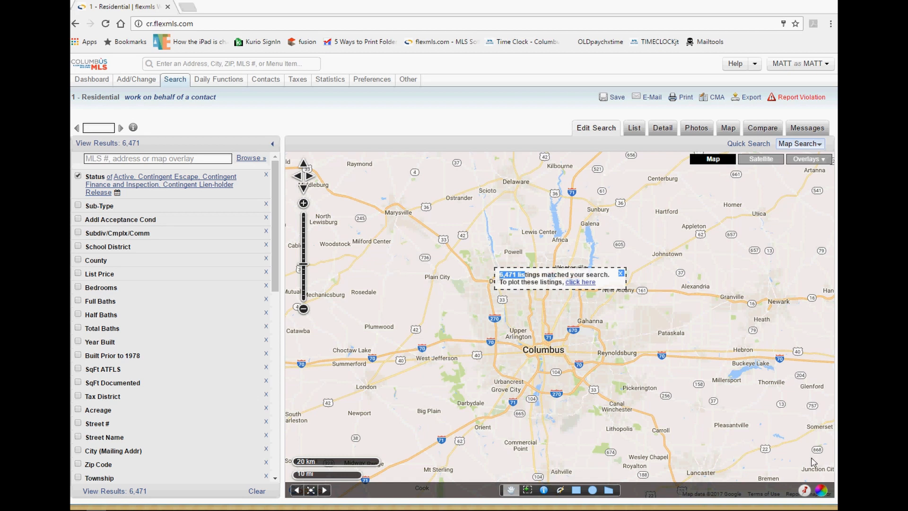
Geocode the entered street address, city and state near the airport and use the pinned location.
left_click(805, 492)
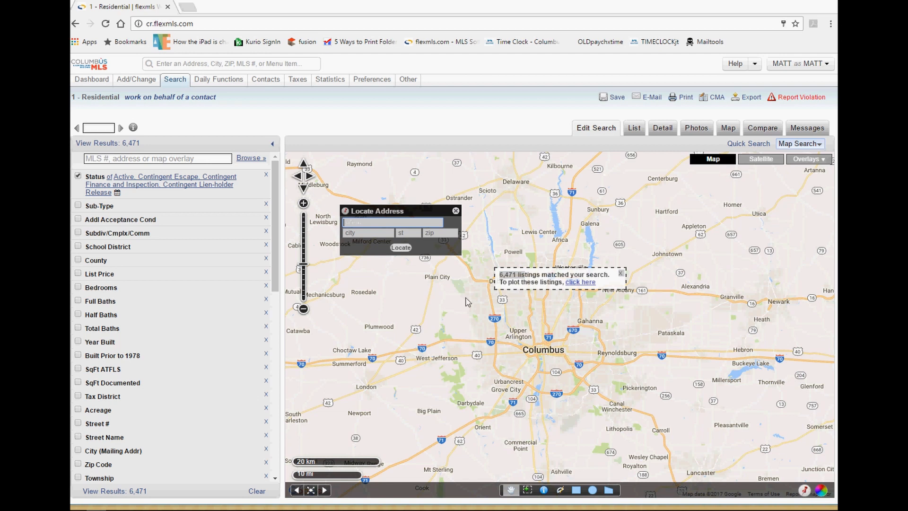
key("Tab")
type("columbu")
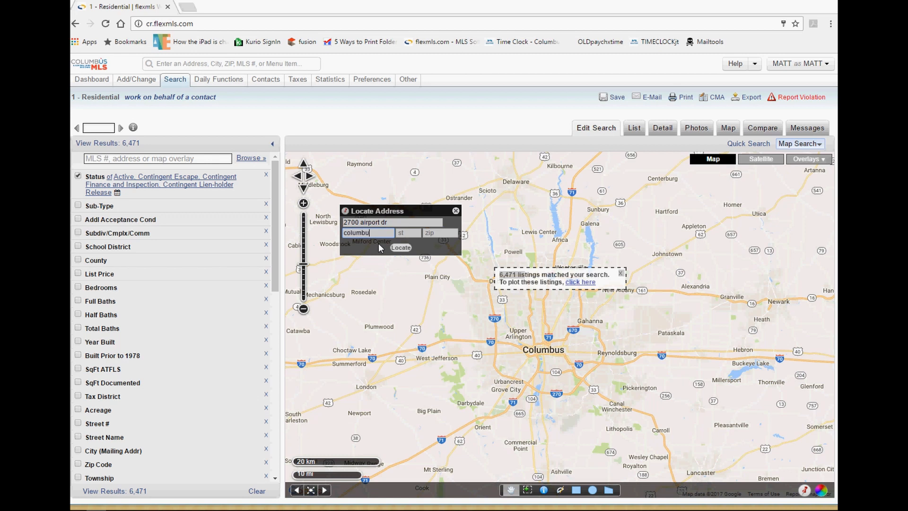
type("s")
key("Tab")
left_click(401, 247)
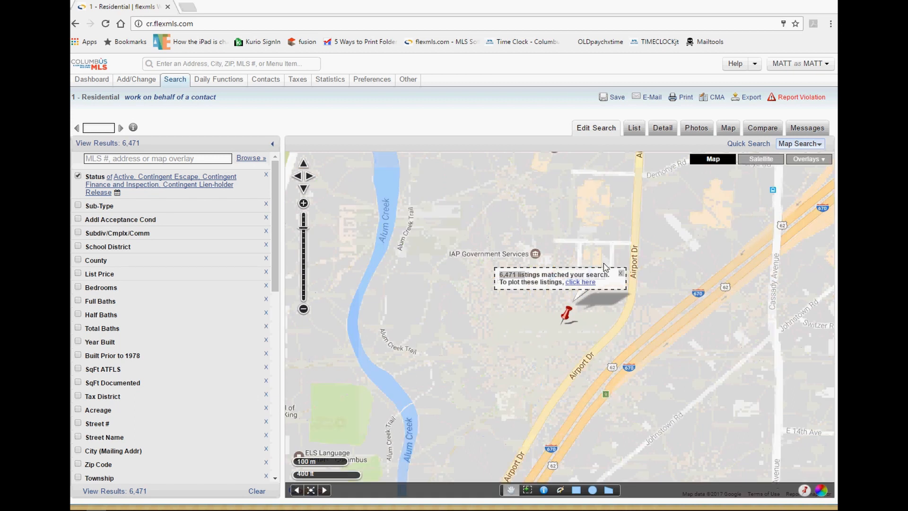
left_click(620, 273)
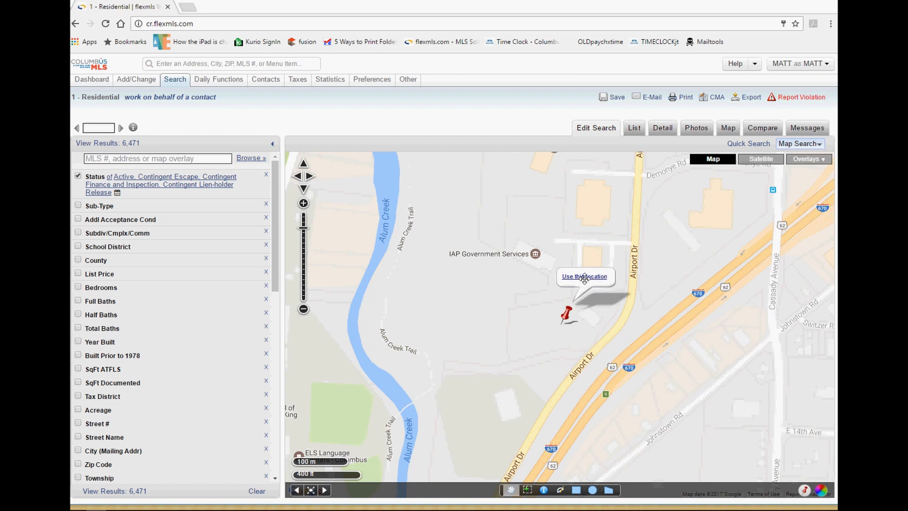
left_click(585, 280)
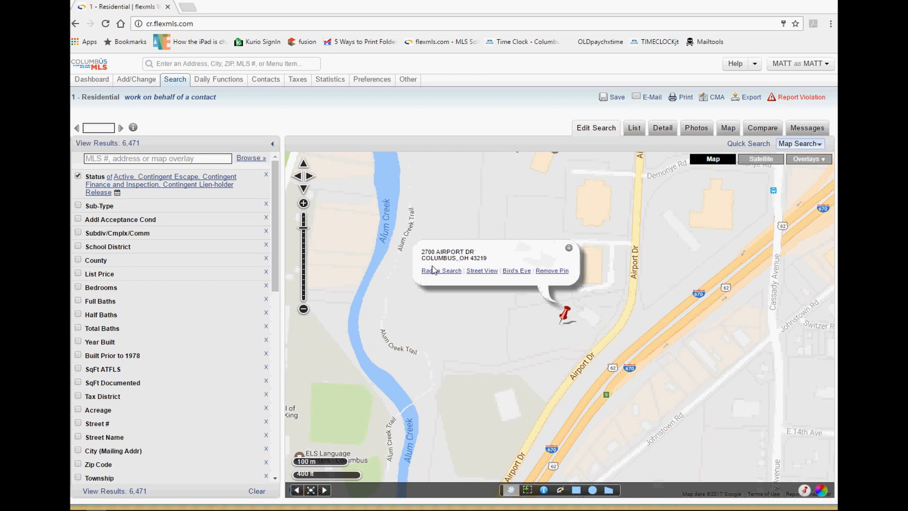
Replace the default 1.0-mile radius with .5 and create the circle around the pin.
left_click_drag(463, 273, 426, 272)
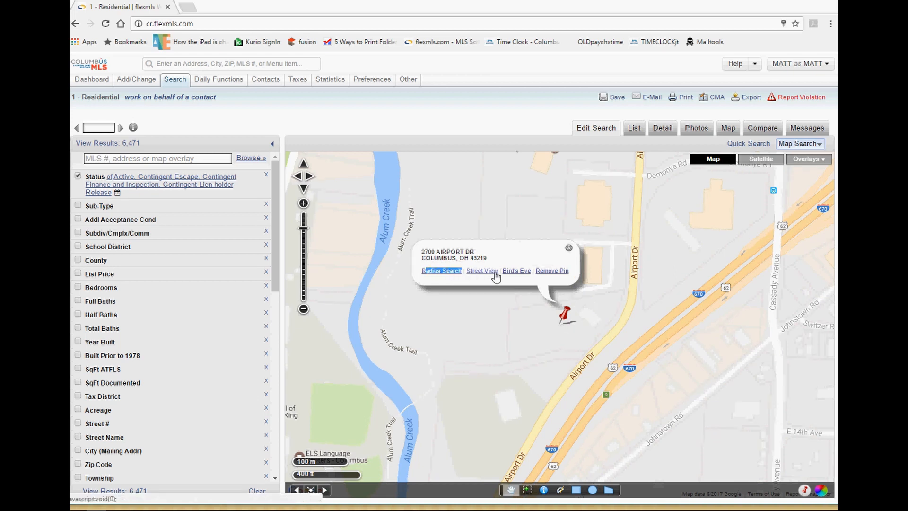
mouse_move(501, 272)
left_mouse_down()
mouse_move(483, 271)
mouse_move(503, 271)
left_mouse_up()
left_click(533, 269)
left_click(522, 257)
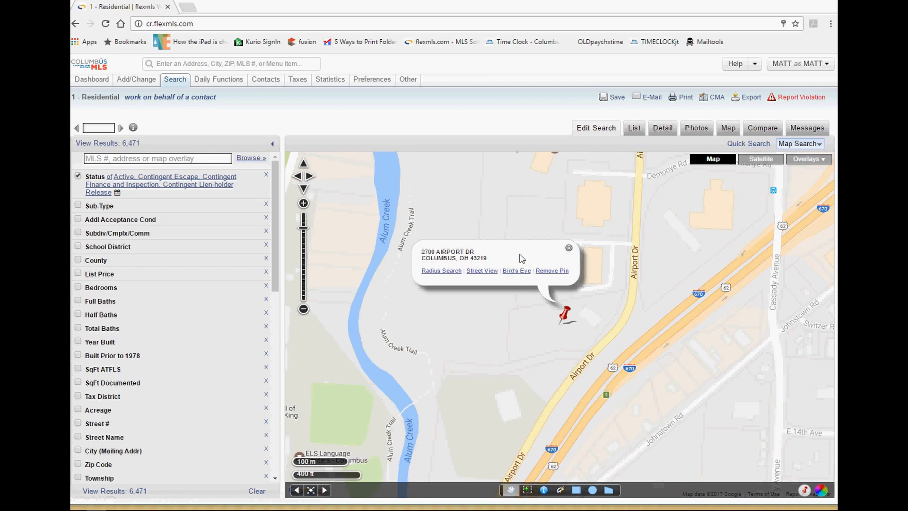
left_click(445, 273)
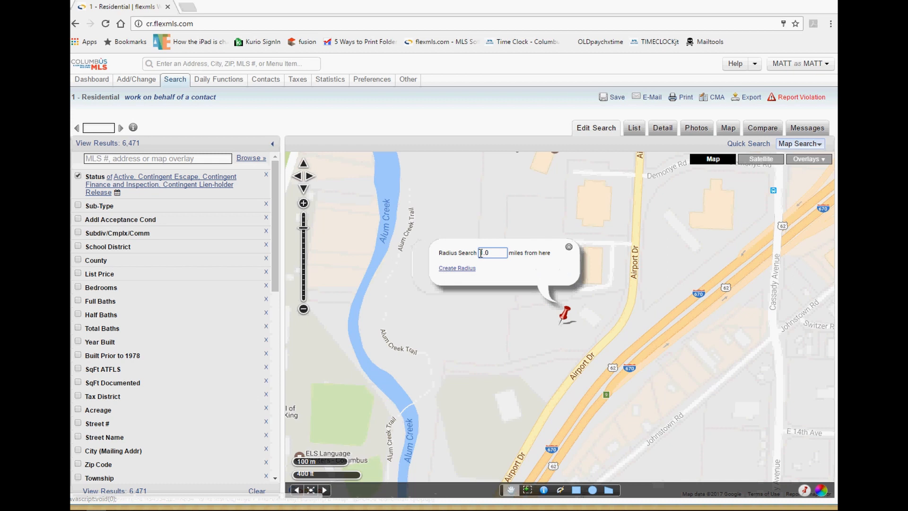
left_click_drag(495, 253, 469, 242)
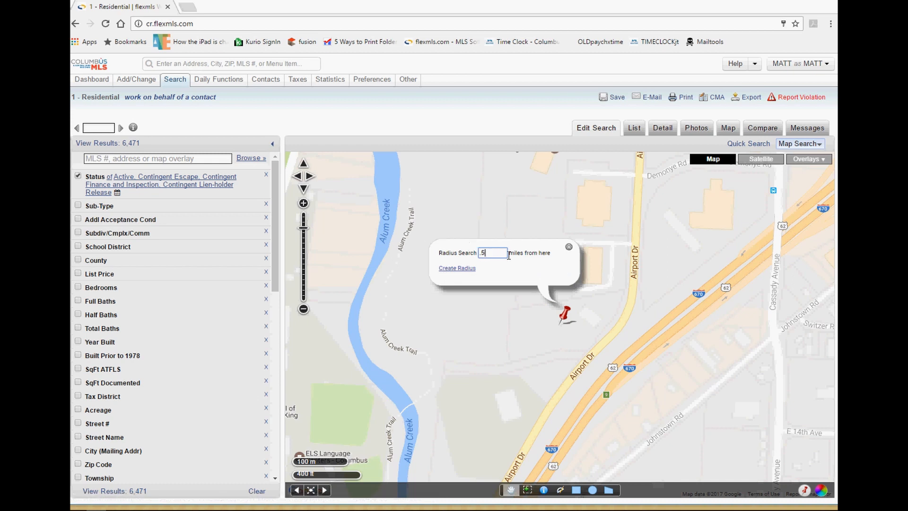
left_click_drag(476, 268, 444, 272)
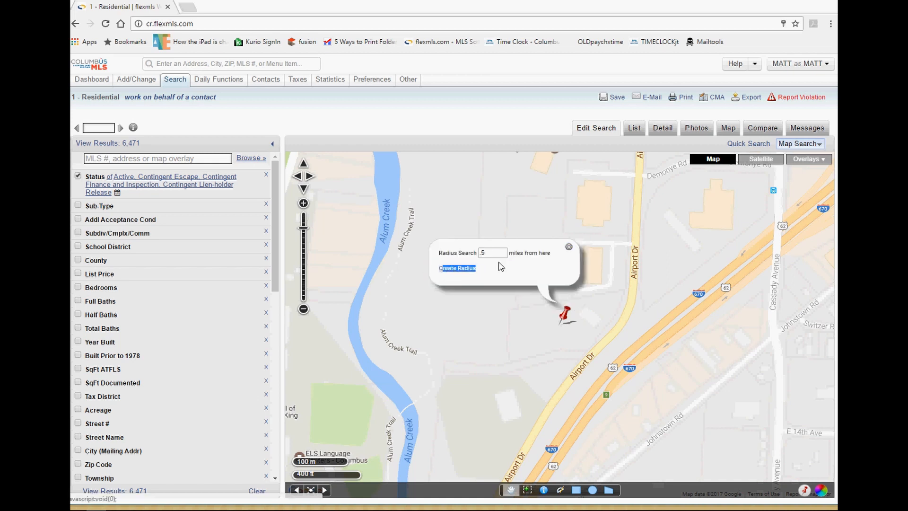
left_click_drag(493, 253, 470, 252)
left_click(474, 269)
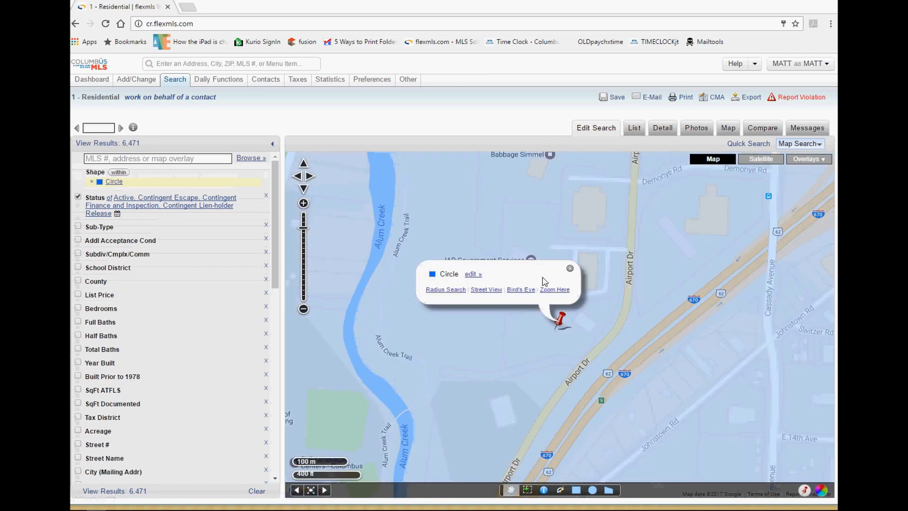
Close the Circle popup and zoom out two levels to show the whole half-mile circle.
left_click(570, 268)
left_click(303, 308)
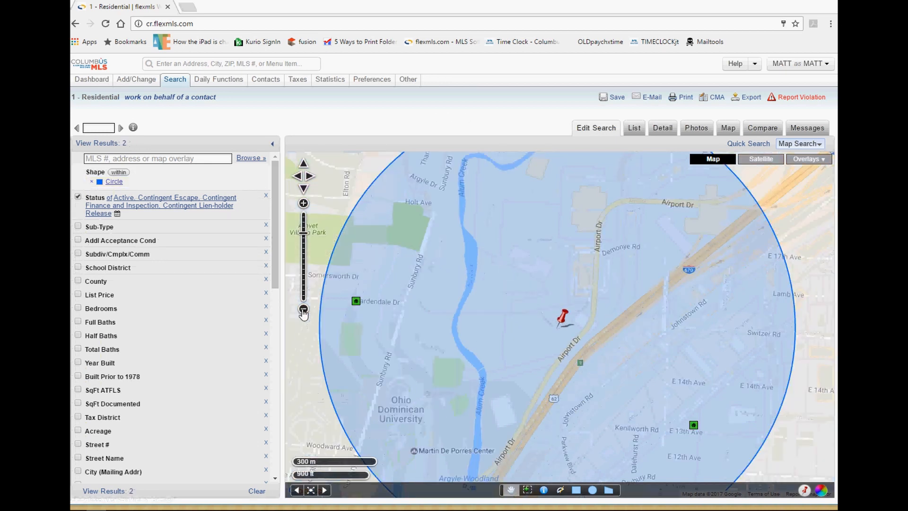
left_click(303, 309)
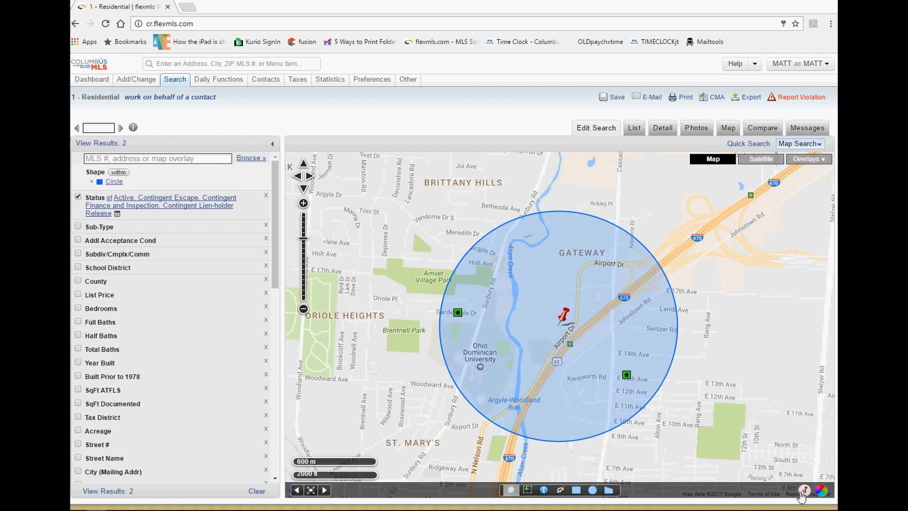
left_click(174, 82)
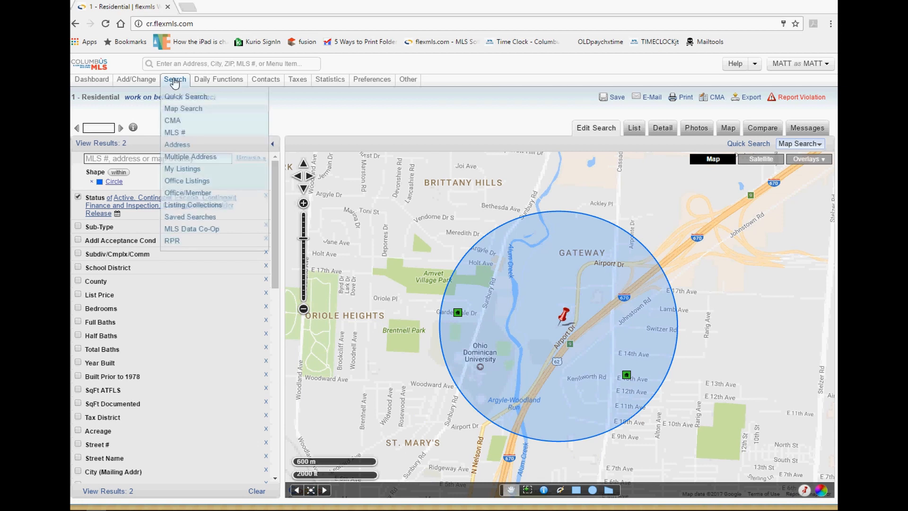
Run a new 1 - Residential map search and dismiss the matches notice.
left_click(188, 111)
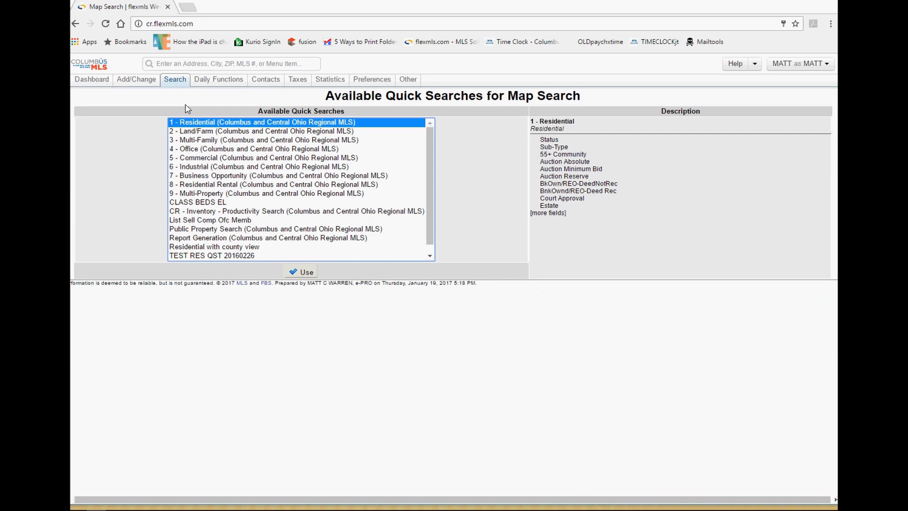
left_click(305, 272)
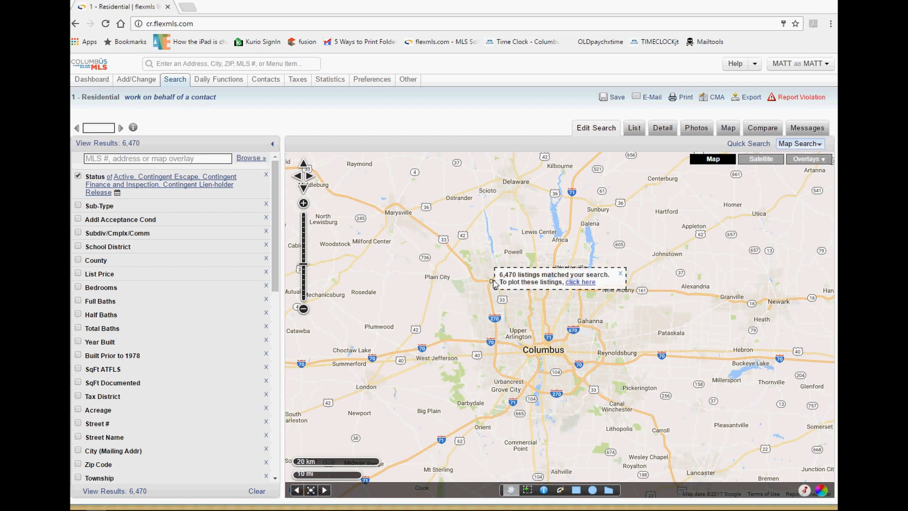
left_click(621, 275)
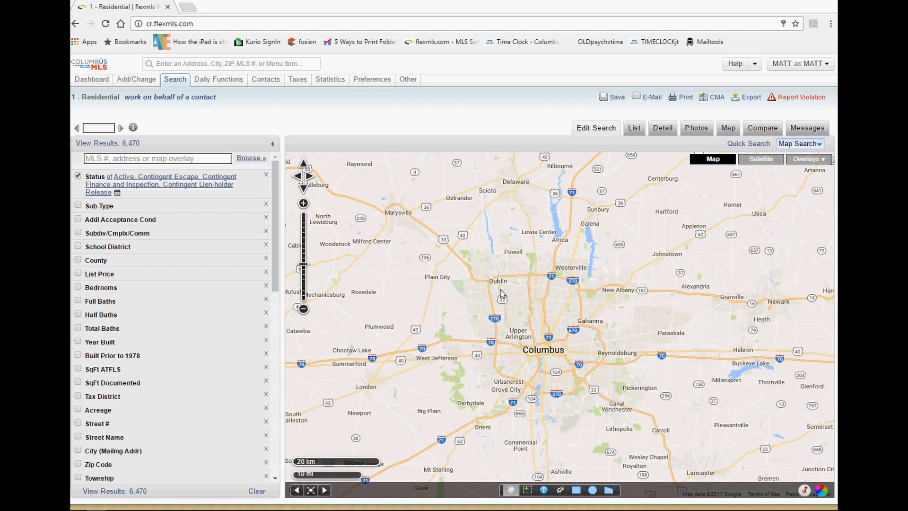
Zoom and centre the map on Dublin around W Bridge St and route 33.
scroll(489, 284, "up", 2)
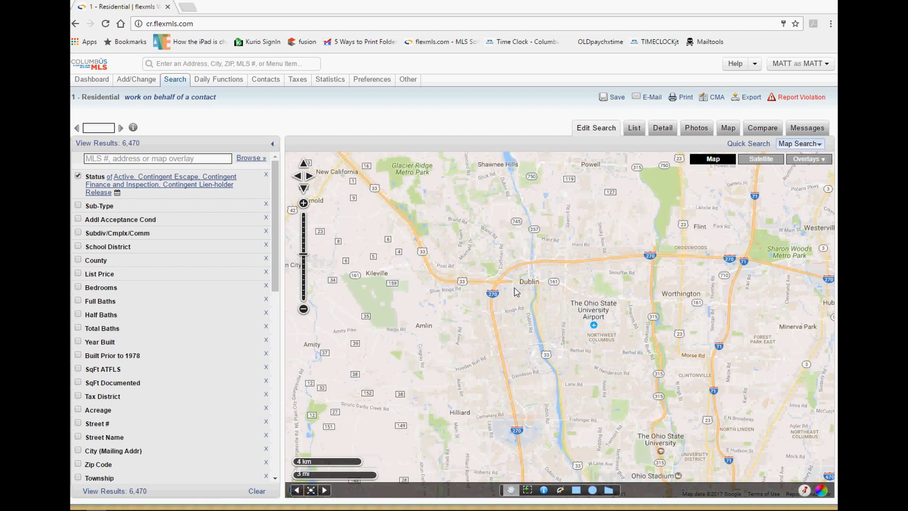
scroll(499, 284, "up", 1)
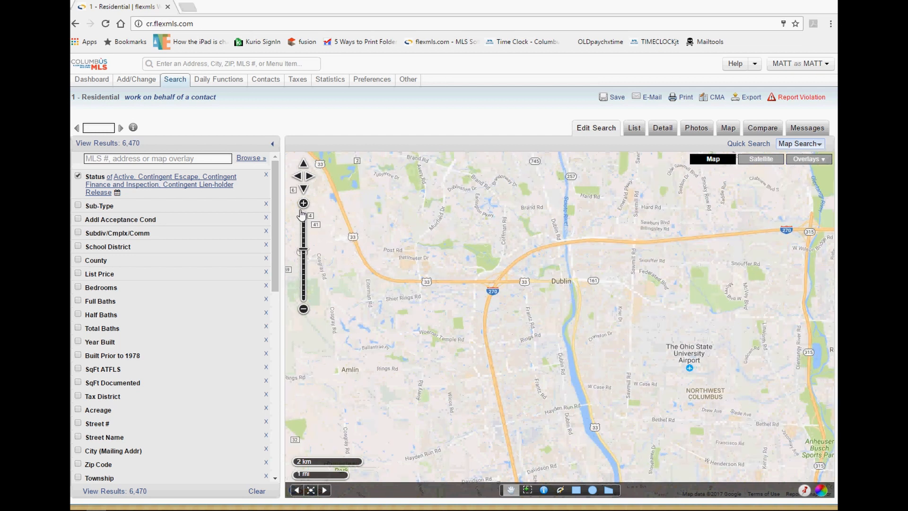
left_click_drag(478, 290, 530, 331)
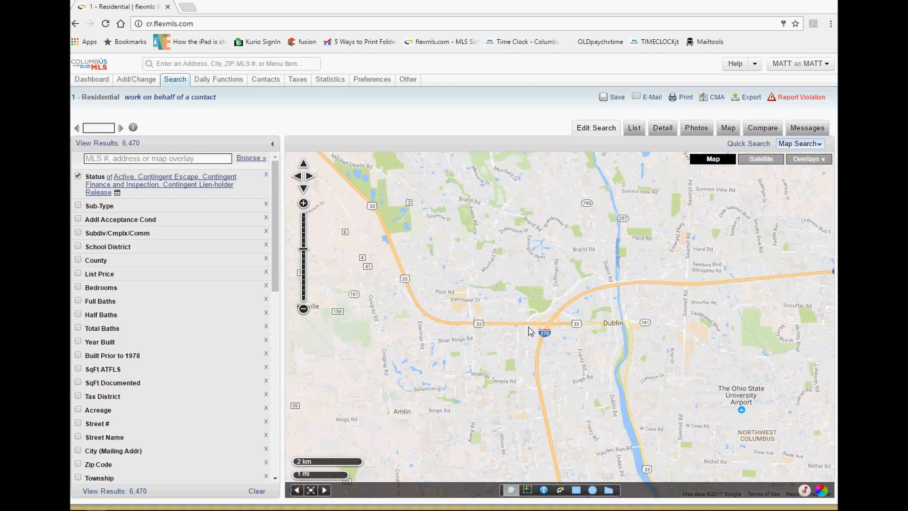
left_click(303, 203)
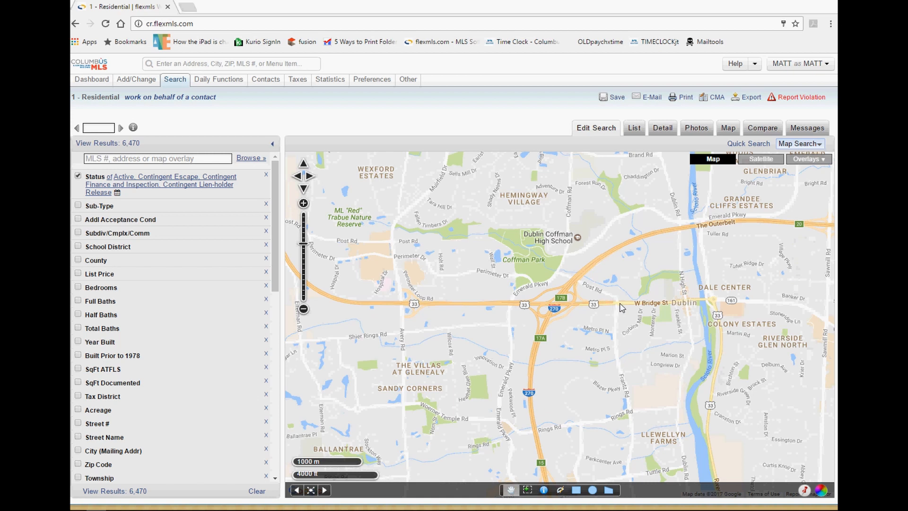
left_click(594, 492)
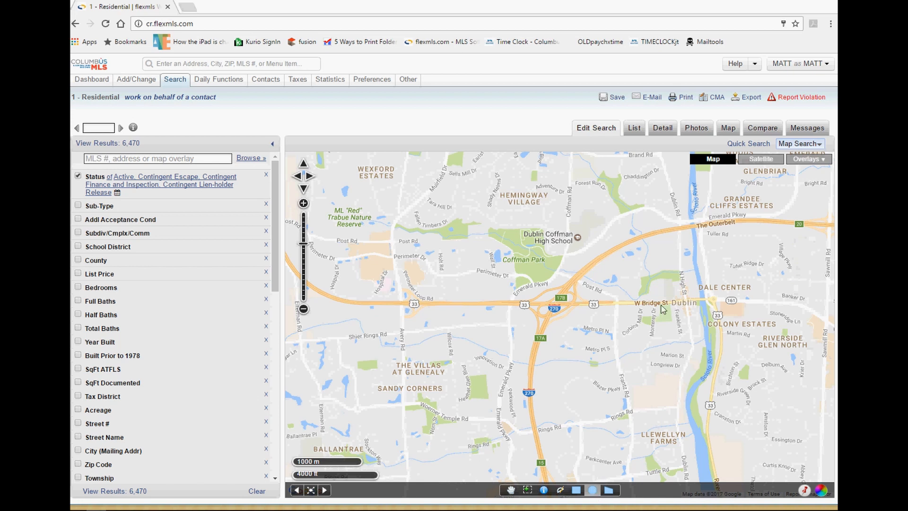
Draw a 0.6-mile circle centred on W Bridge St, then pan east toward Worthington.
left_click(617, 308)
left_click_drag(618, 304, 664, 359)
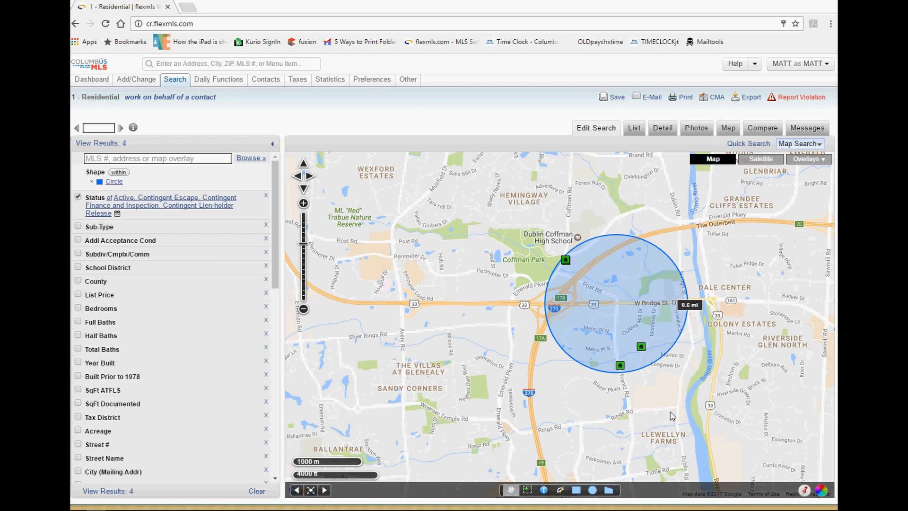
left_click_drag(673, 416, 435, 355)
left_click_drag(579, 265, 425, 368)
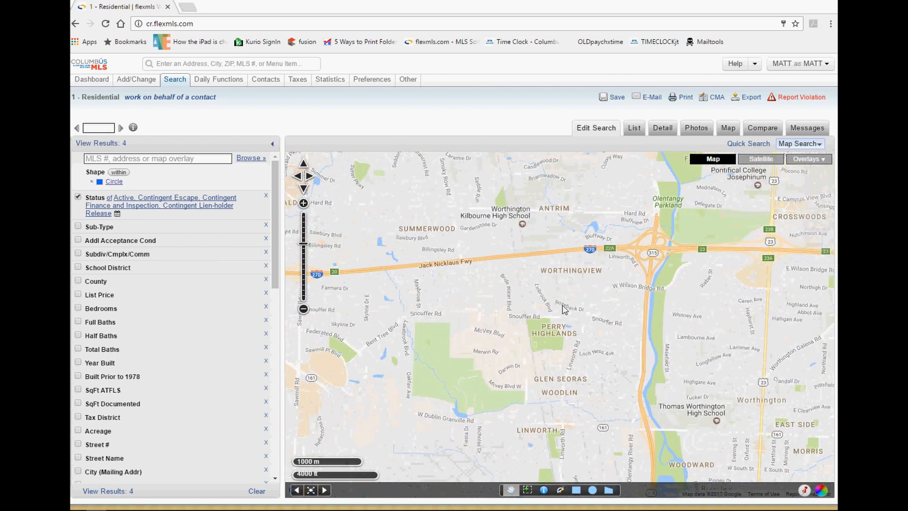
Draw three rectangles: over Westerville, a strip east of the reservoir, and Huber Ridge–Minerva Park.
scroll(657, 310, "down", 2)
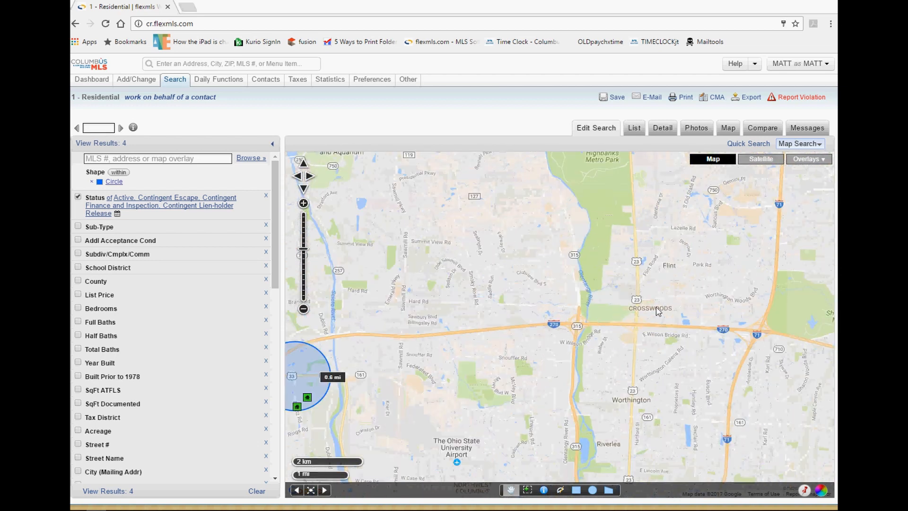
scroll(657, 310, "down", 1)
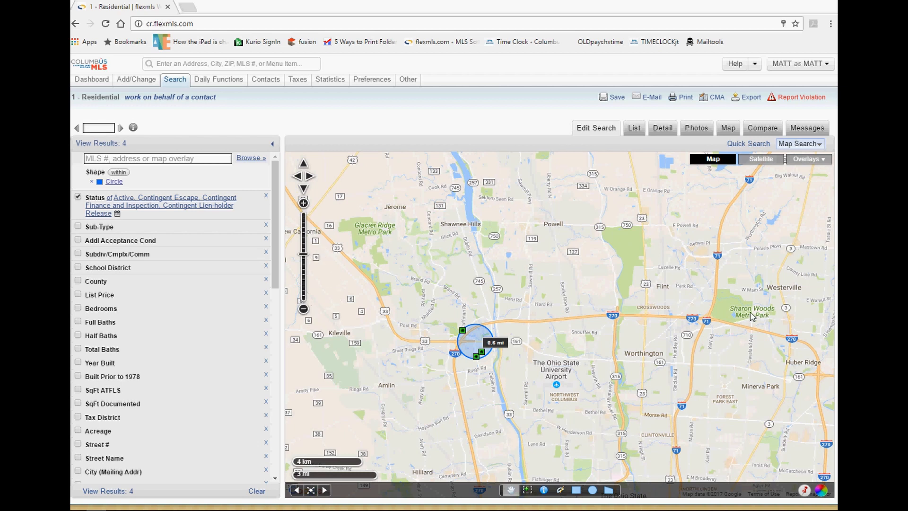
left_click_drag(752, 317, 511, 324)
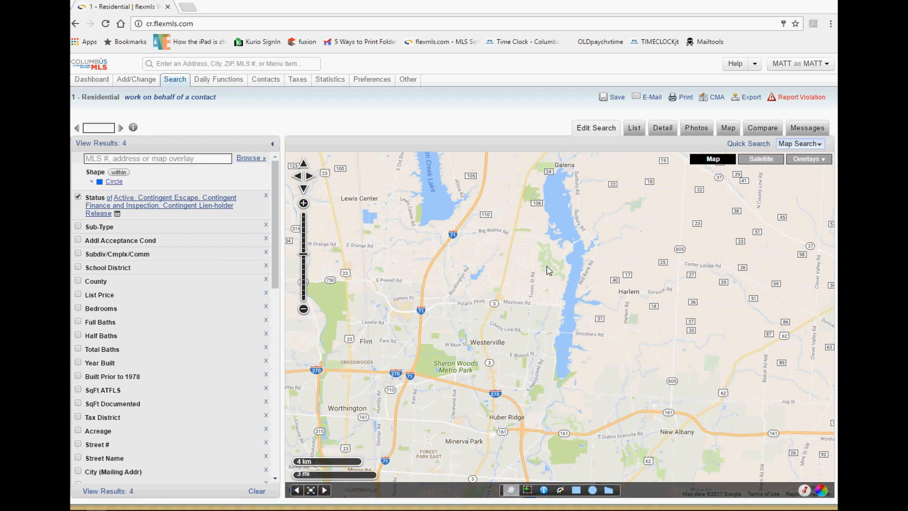
left_click(577, 491)
left_click_drag(425, 243, 563, 391)
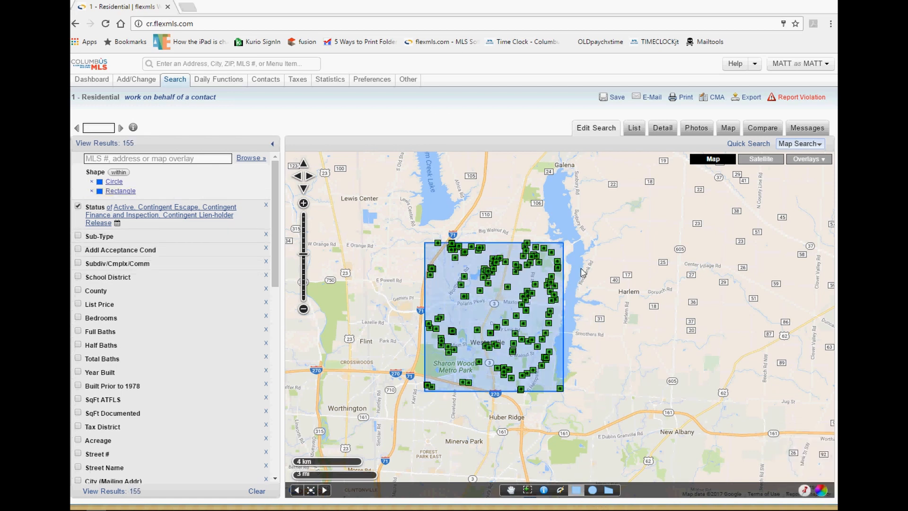
left_click_drag(582, 250, 609, 398)
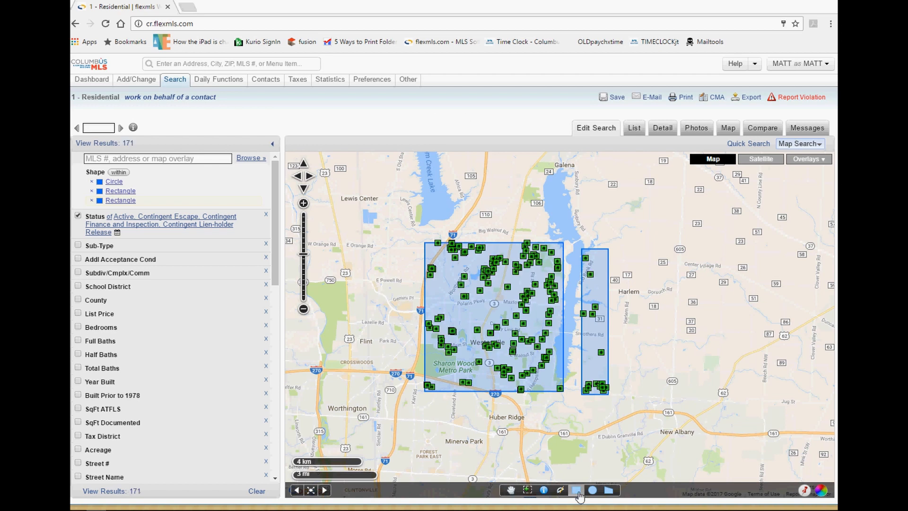
left_click_drag(422, 411, 563, 445)
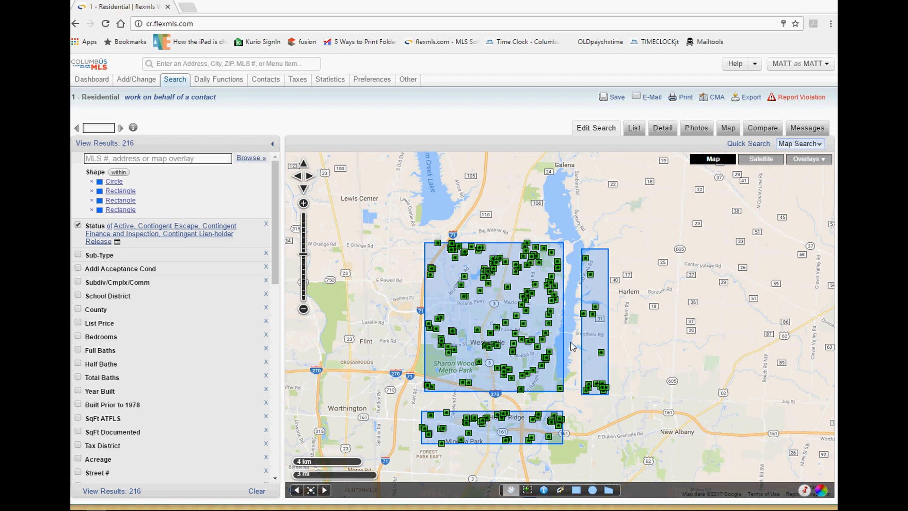
Delete the narrow eastern rectangle and the lower rectangle, keeping the circle and Westerville rectangle.
left_click(596, 294)
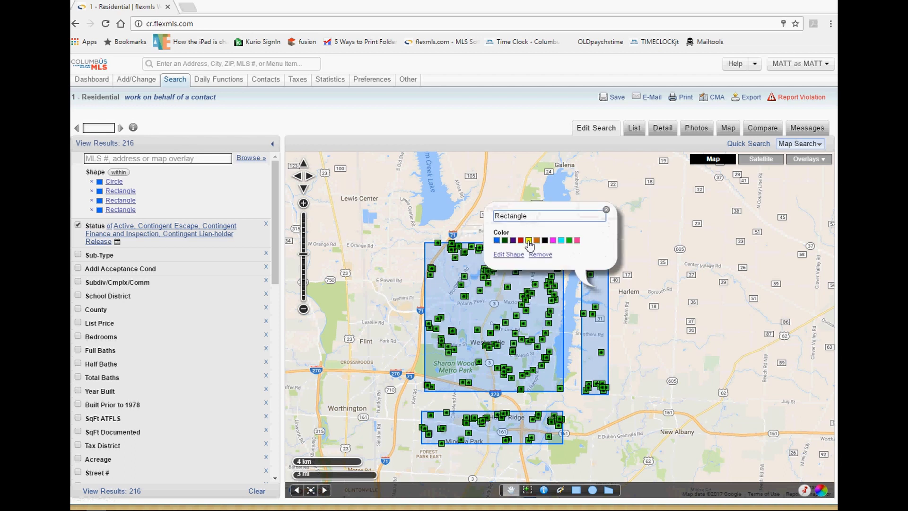
left_click(540, 255)
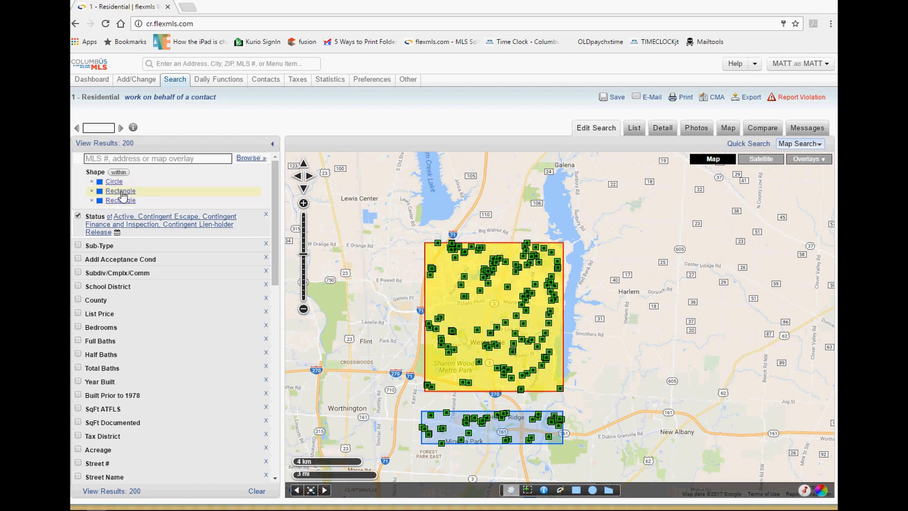
left_click(91, 200)
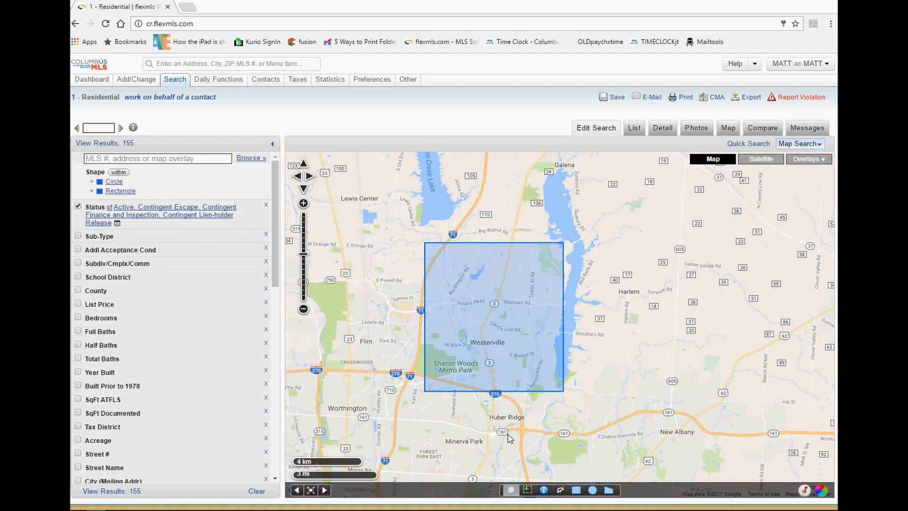
Zoom and pan the map to centre Worthington around Thomas Worthington High School.
left_click_drag(361, 374, 560, 319)
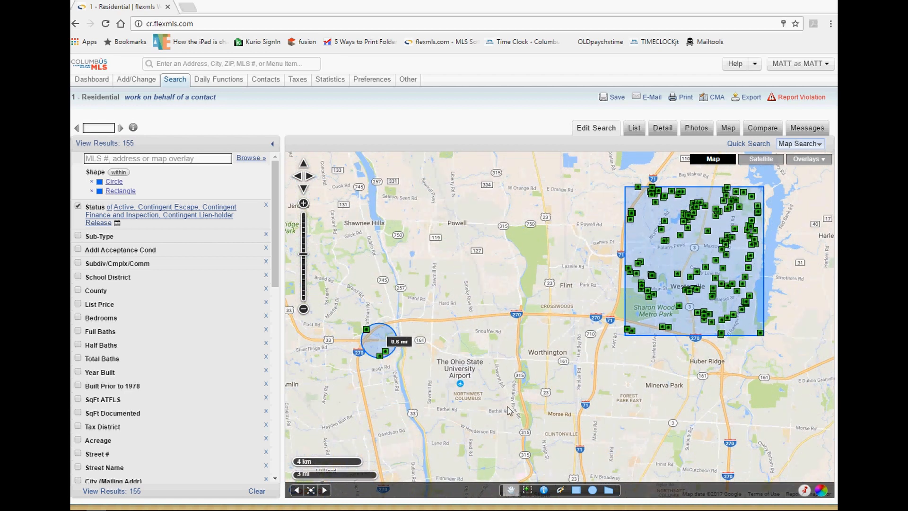
left_click_drag(508, 413, 511, 375)
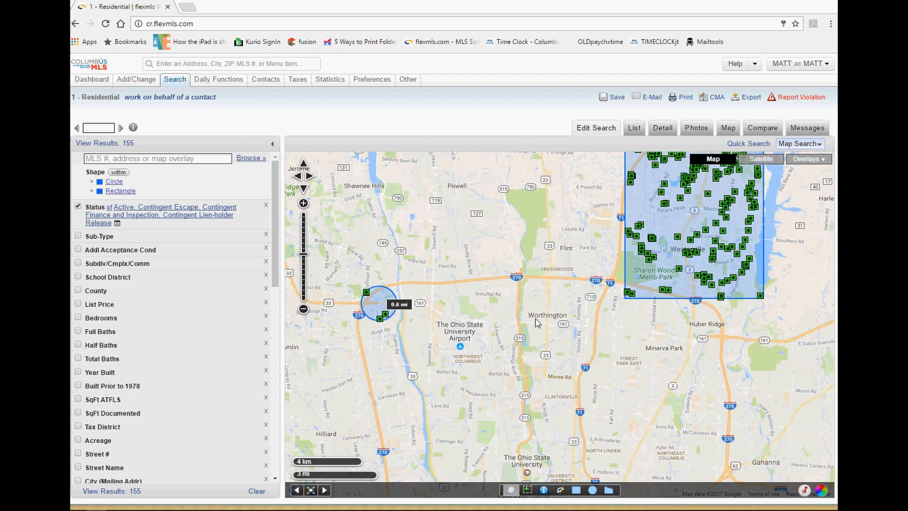
scroll(536, 322, "up", 1)
scroll(535, 322, "up", 1)
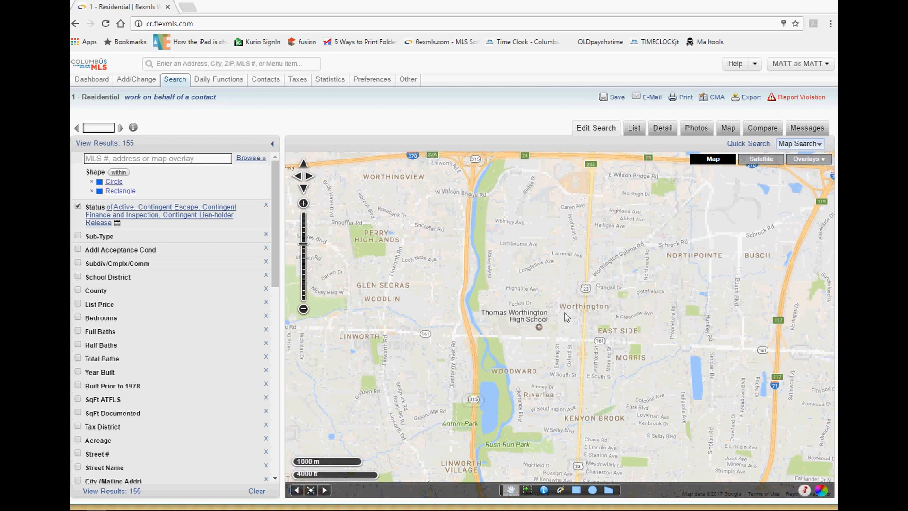
left_click_drag(575, 310, 488, 337)
scroll(488, 336, "up", 1)
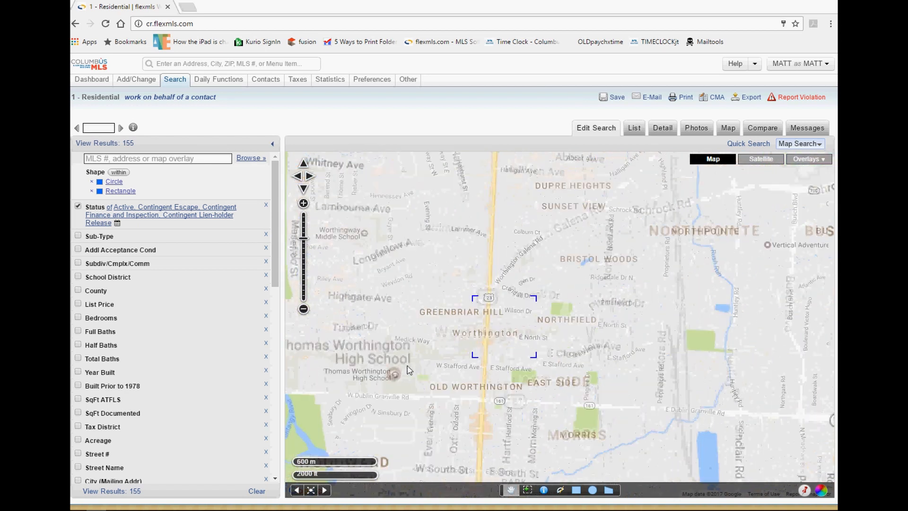
left_click_drag(425, 308, 533, 322)
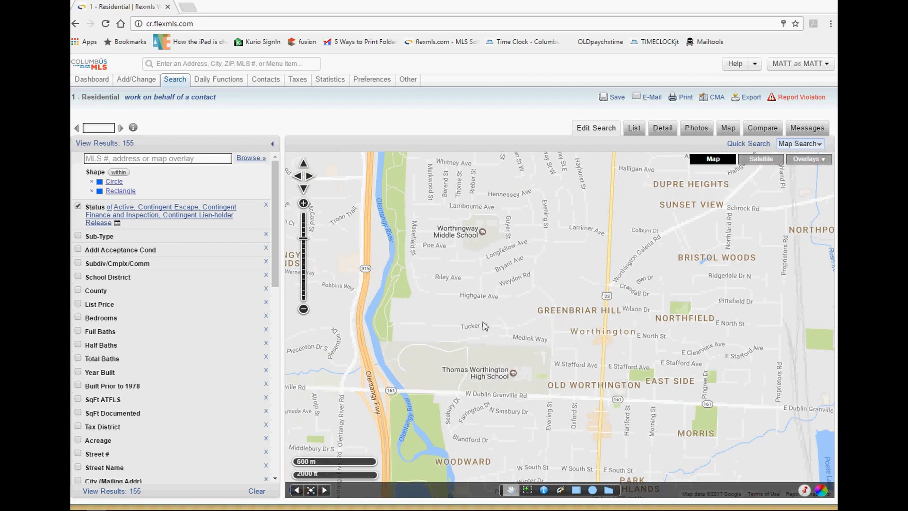
left_click_drag(585, 397, 584, 368)
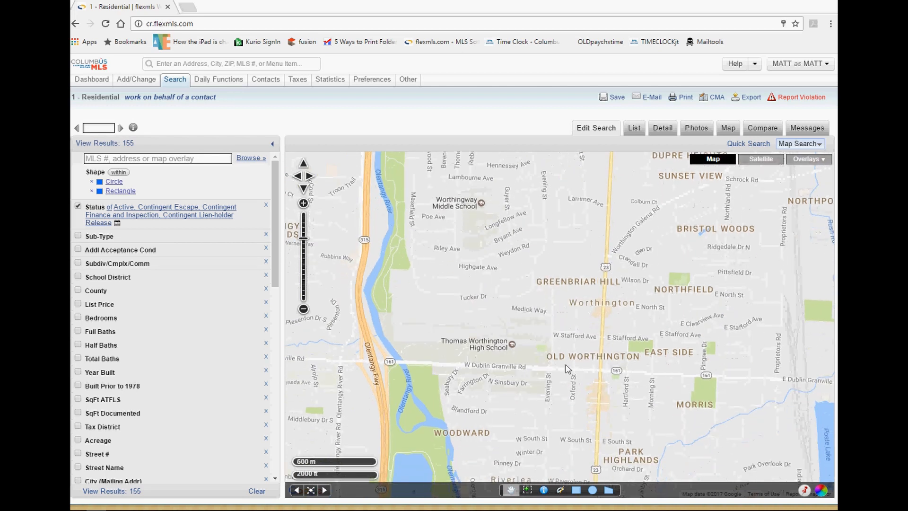
Draw a polygon from W Dublin Granville Rd and High Street up to Highgate Ave and along the river.
left_click(609, 490)
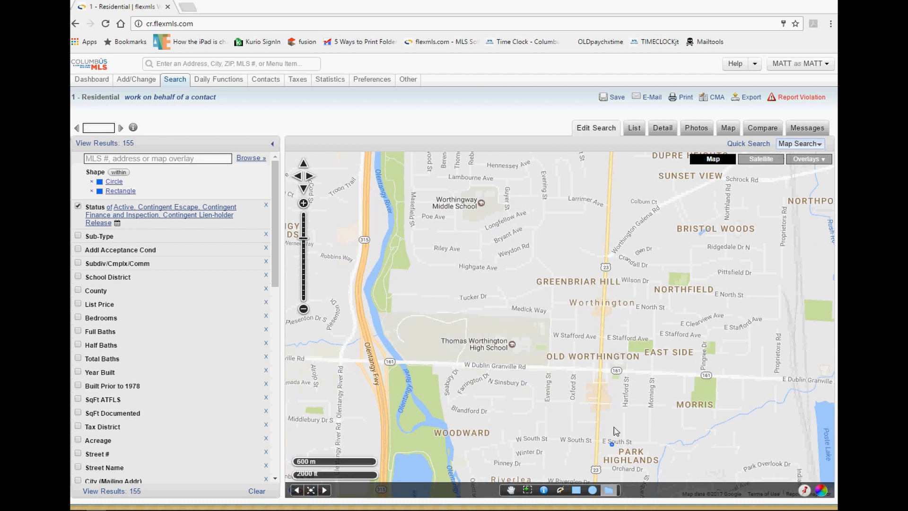
left_click(414, 367)
left_click(430, 367)
left_click(605, 378)
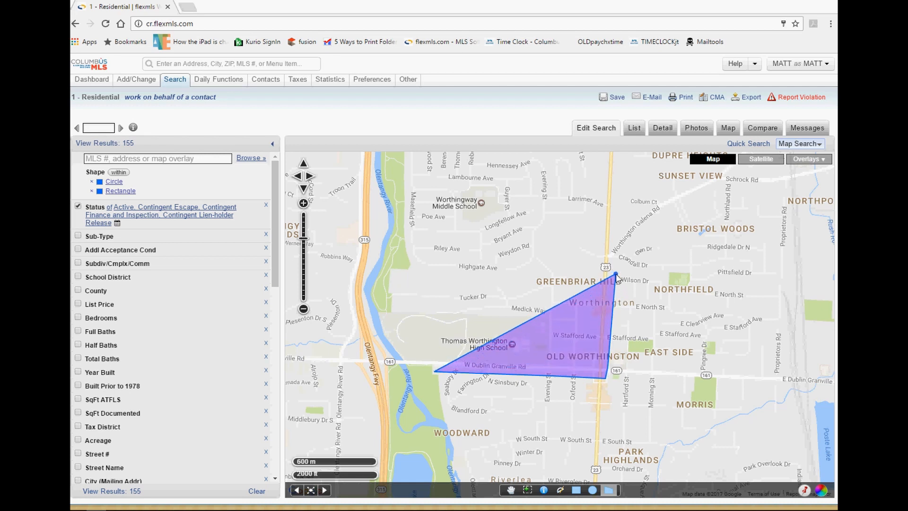
left_click(614, 248)
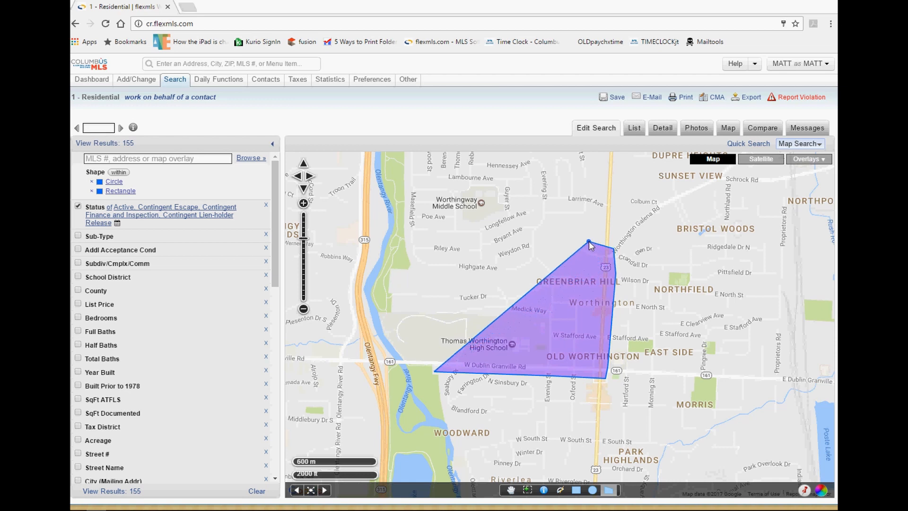
left_click(582, 243)
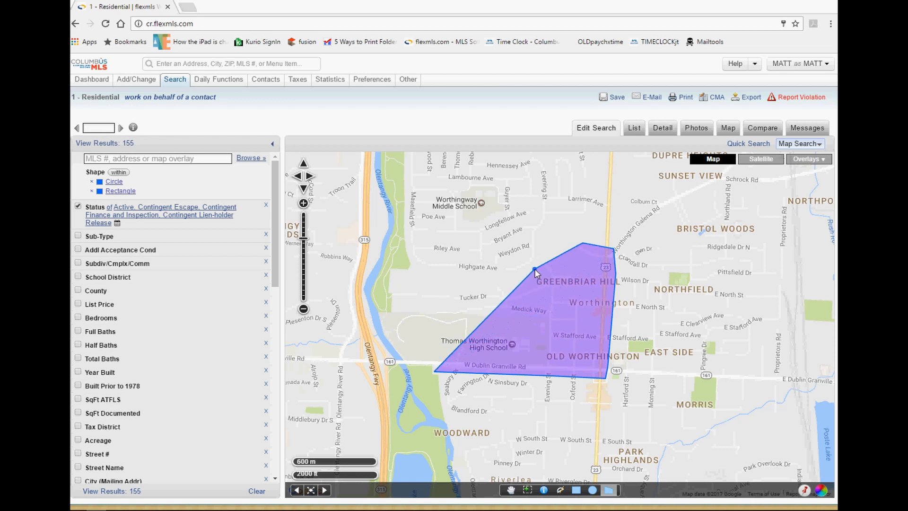
left_click(513, 277)
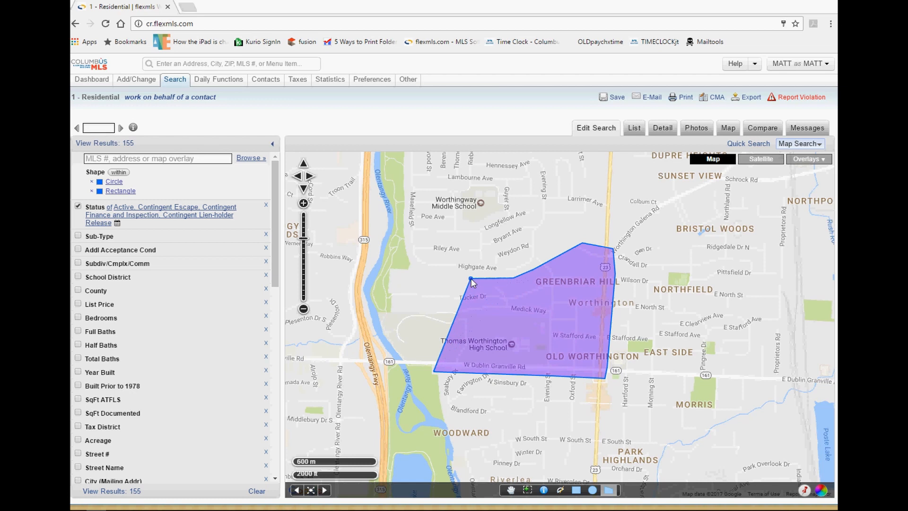
left_click(405, 283)
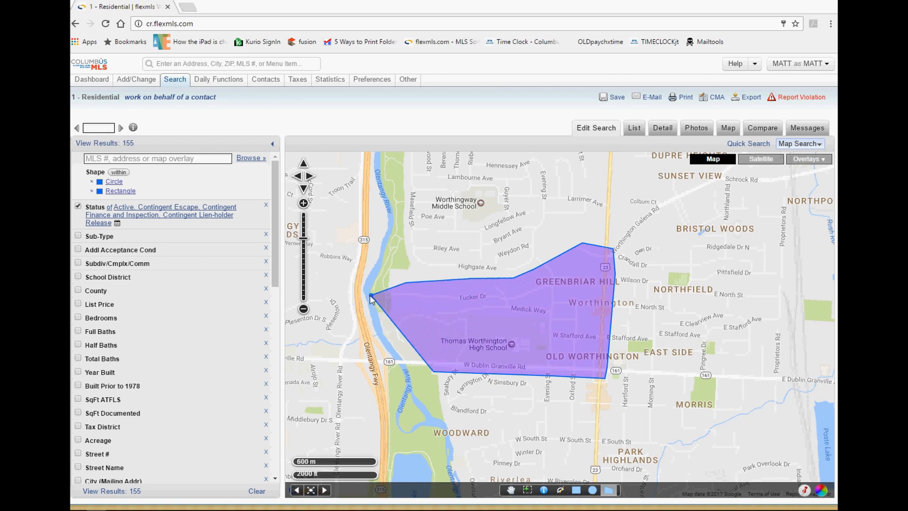
left_click(367, 296)
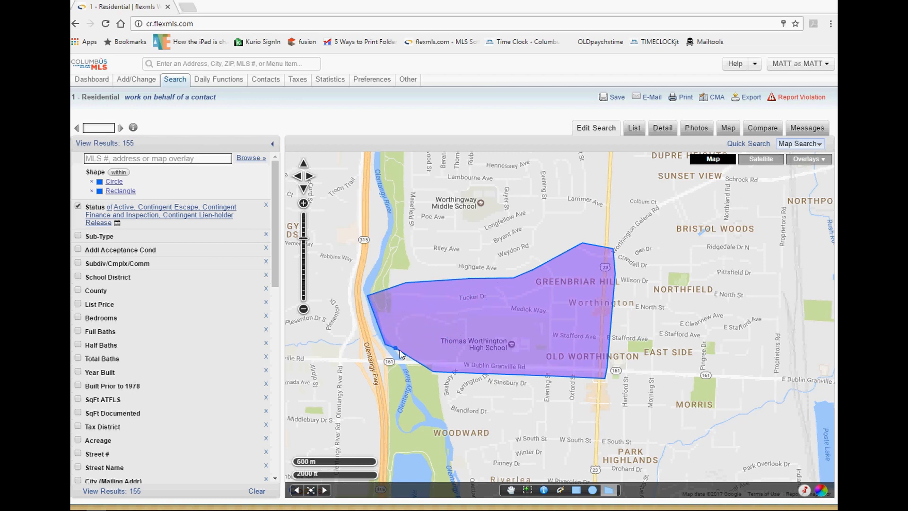
left_click(385, 344)
double_click(403, 365)
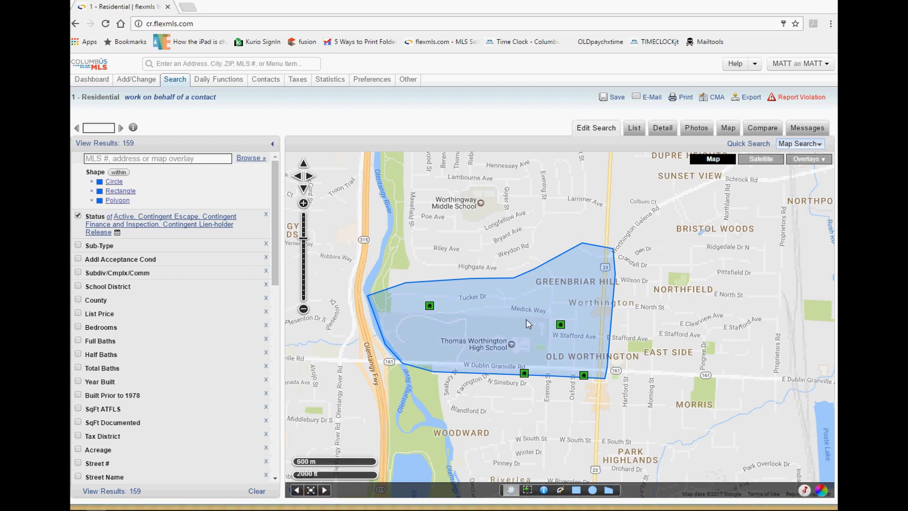
In the polygon's colour settings, try black and dark green, then keep it blue.
left_click(518, 324)
left_click(434, 268)
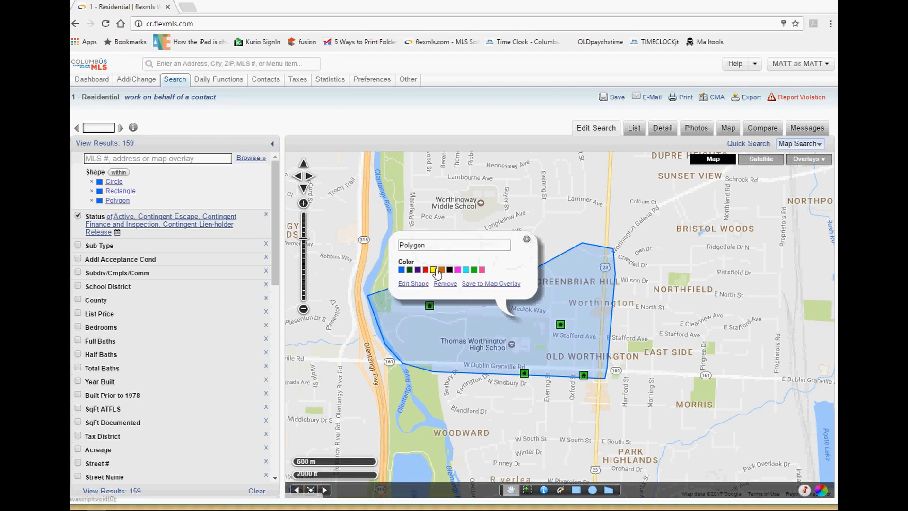
left_click(526, 239)
left_click(496, 330)
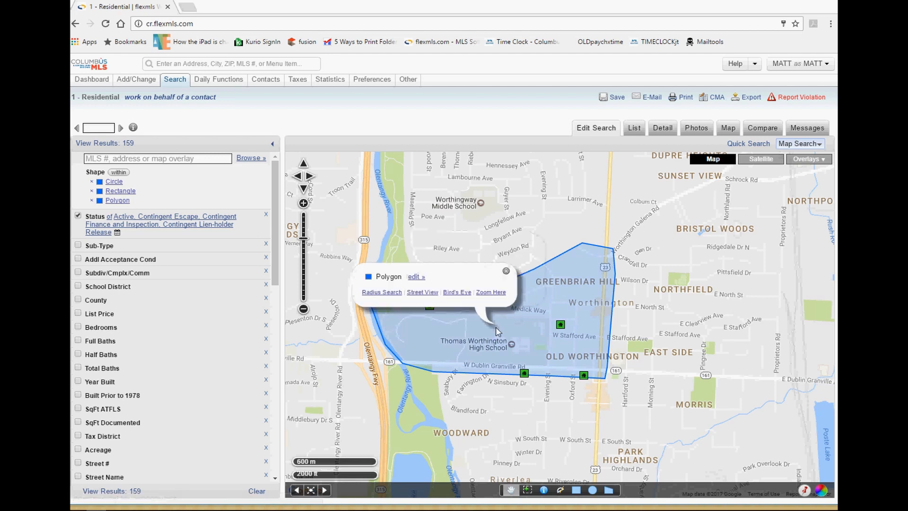
left_click(416, 277)
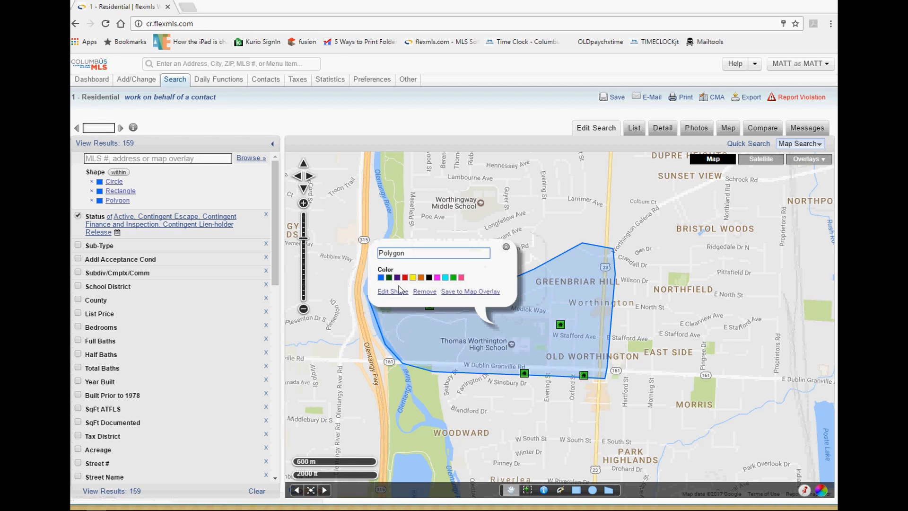
left_click(399, 290)
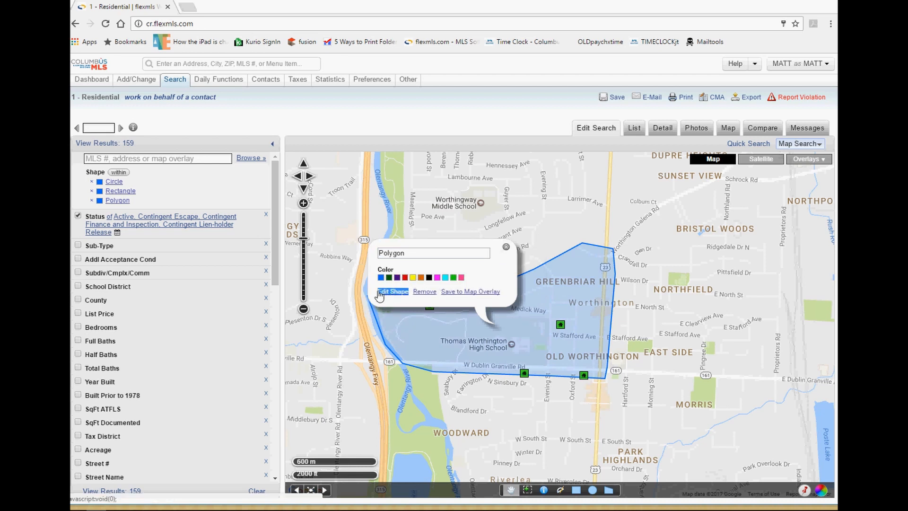
left_click(429, 277)
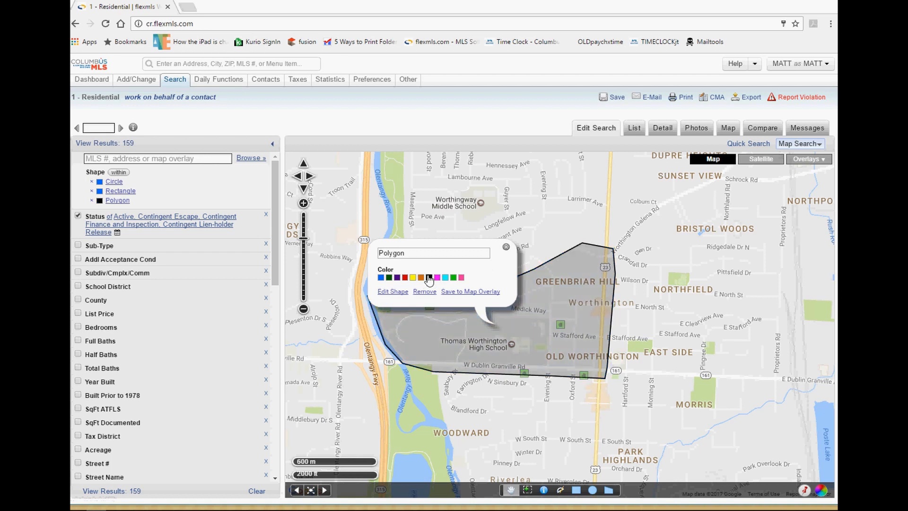
left_click(388, 278)
left_click(380, 277)
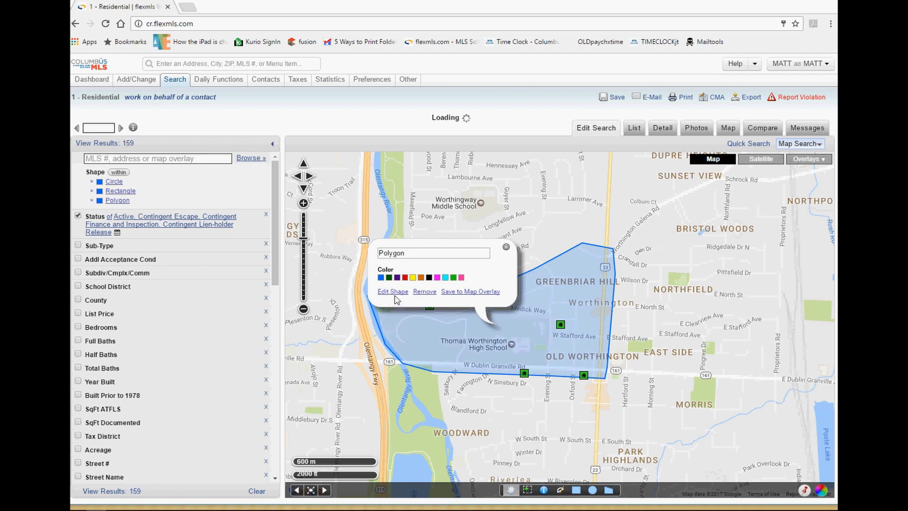
Reshape the polygon: top edge to Highgate Ave, right corner toward Oxford St, left edge off the river.
left_click(392, 291)
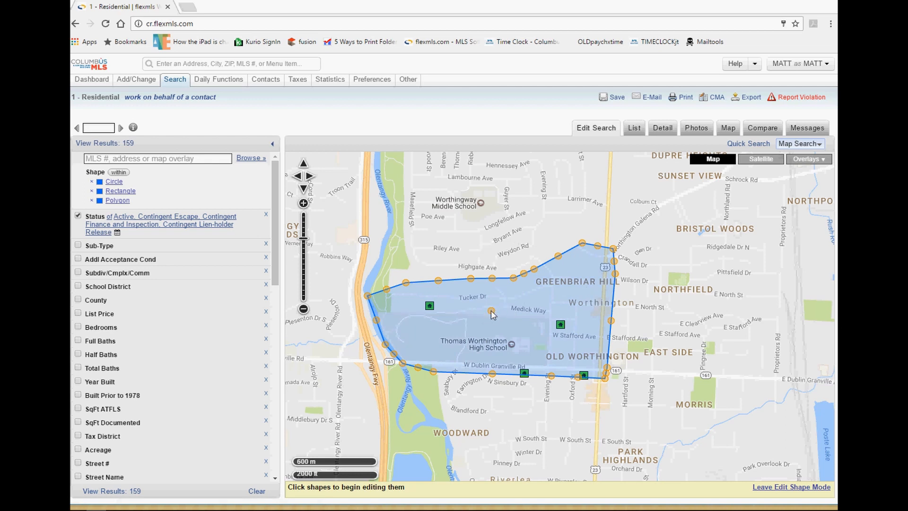
mouse_move(491, 312)
left_mouse_down()
mouse_move(477, 298)
mouse_move(407, 340)
mouse_move(490, 308)
left_mouse_up()
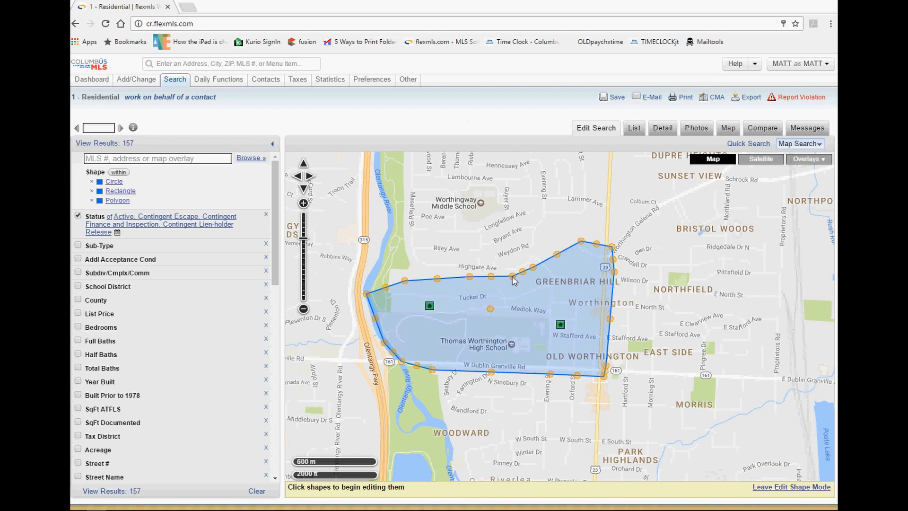
left_click_drag(512, 278, 502, 256)
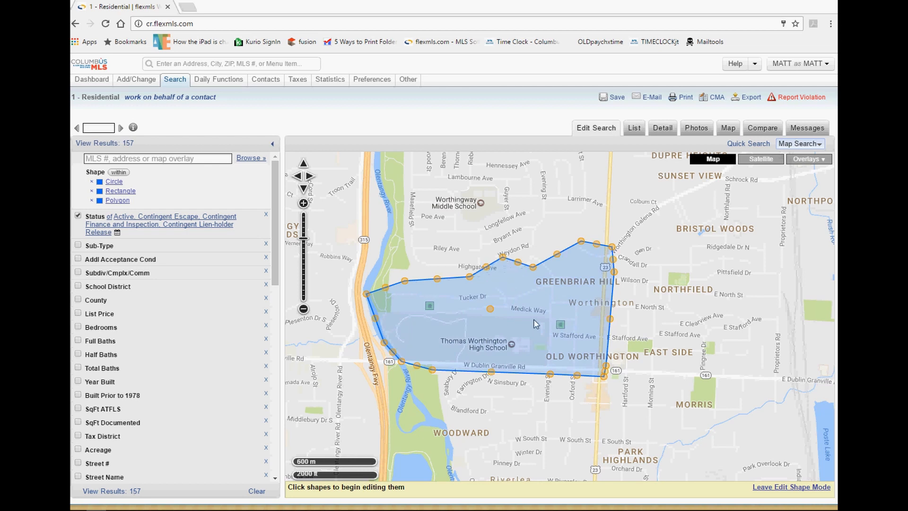
left_click_drag(603, 376, 572, 377)
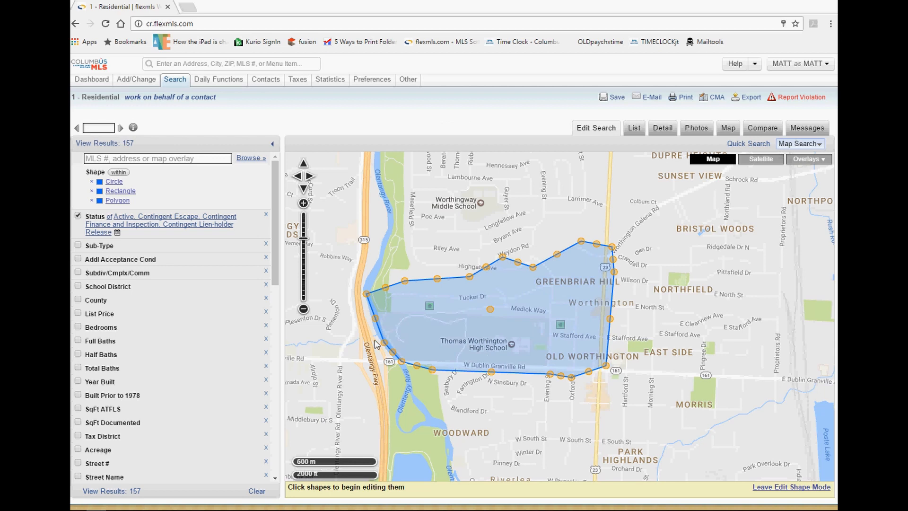
left_click_drag(375, 319, 414, 318)
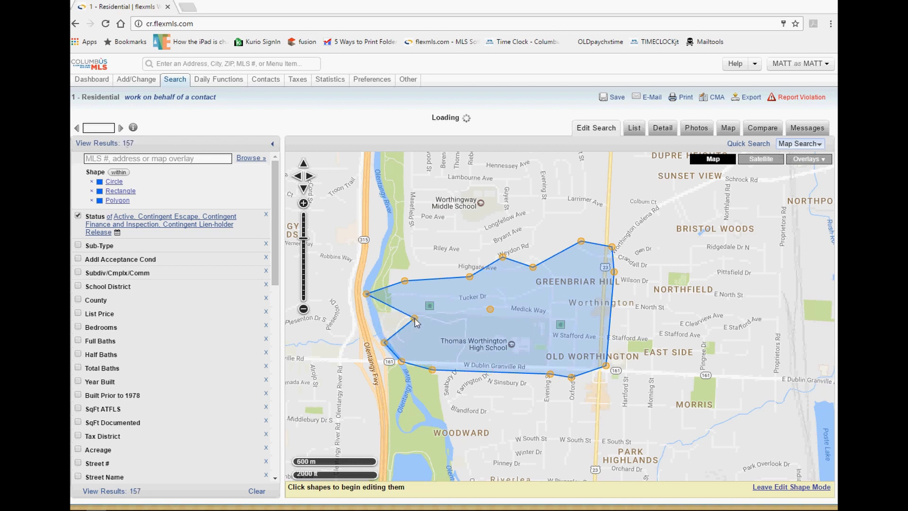
left_click_drag(367, 294, 415, 290)
left_click_drag(384, 342, 421, 360)
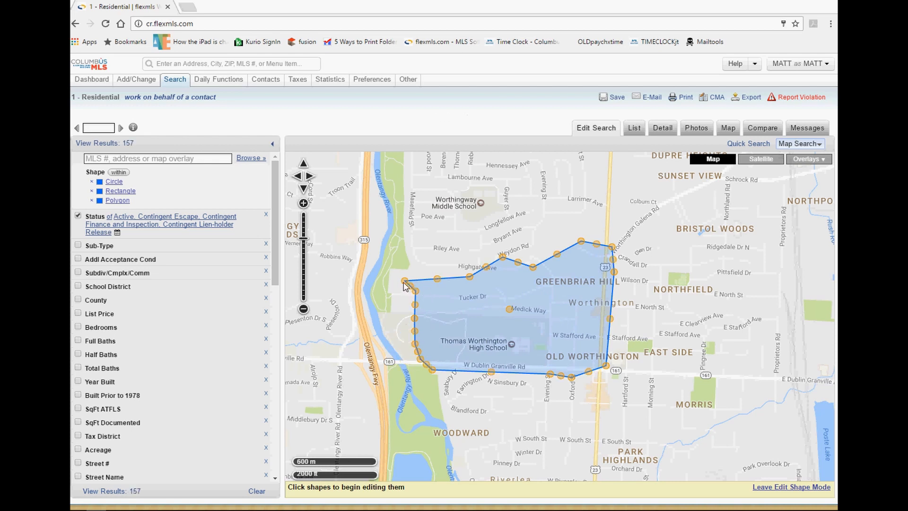
left_click_drag(405, 284, 426, 282)
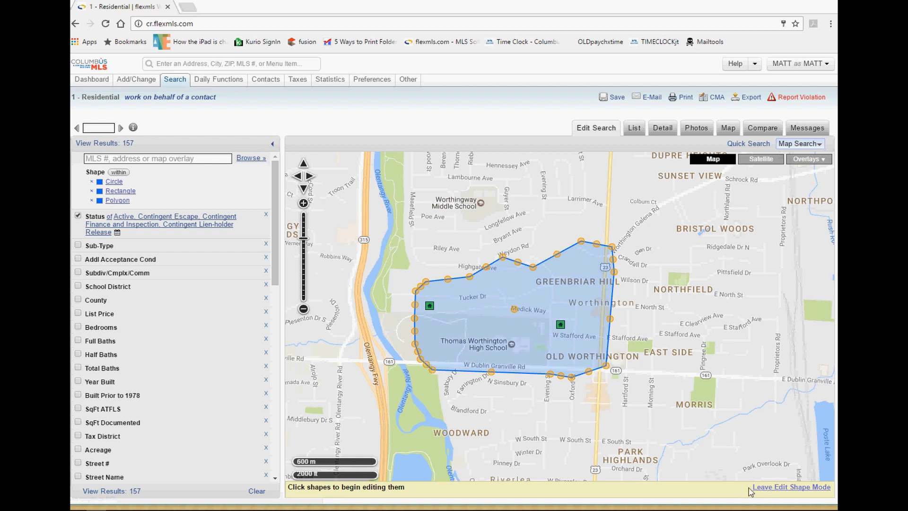
left_click(785, 488)
Pan and zoom the map over to the Westerville rectangle.
left_click_drag(711, 225, 636, 282)
scroll(628, 265, "down", 1)
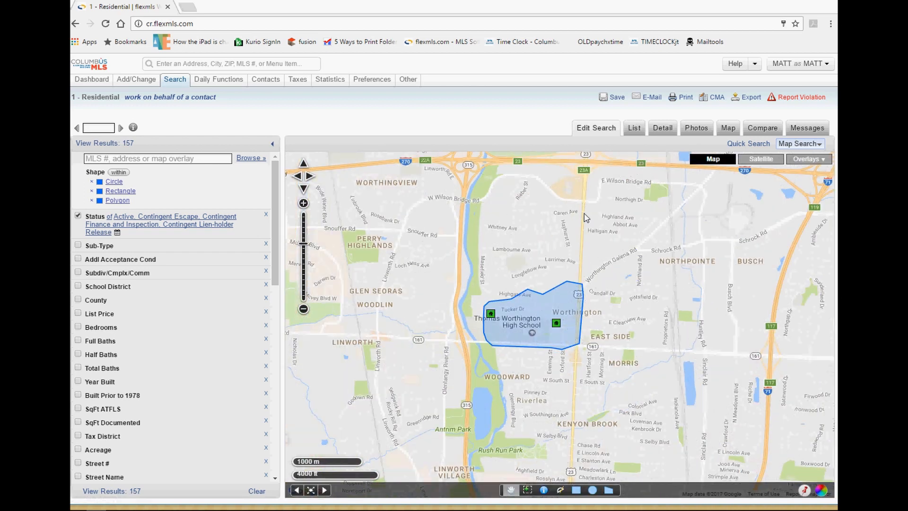
left_click_drag(585, 215, 513, 296)
left_click_drag(549, 224, 383, 329)
left_click_drag(603, 308, 355, 341)
scroll(533, 321, "down", 1)
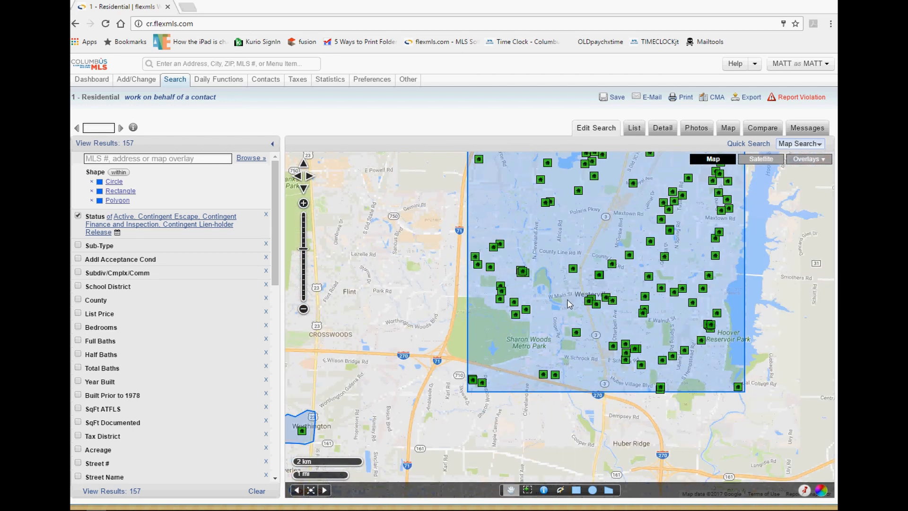
scroll(572, 300, "down", 1)
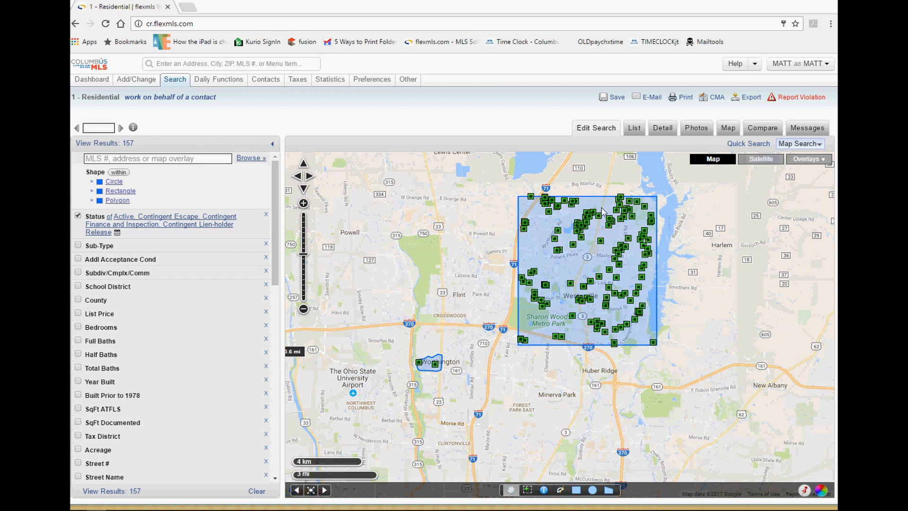
Lower the Westerville rectangle's top edge to south Westerville, cutting results to 75.
left_click(581, 269)
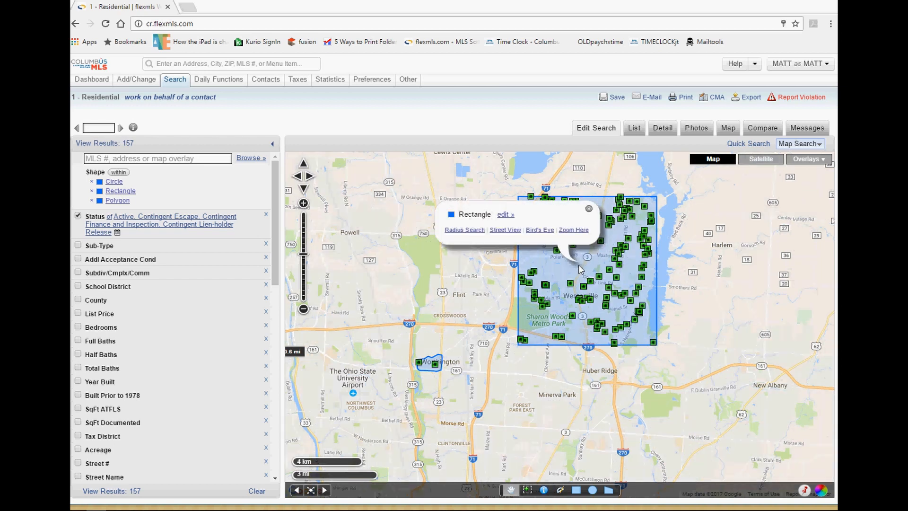
left_click(505, 214)
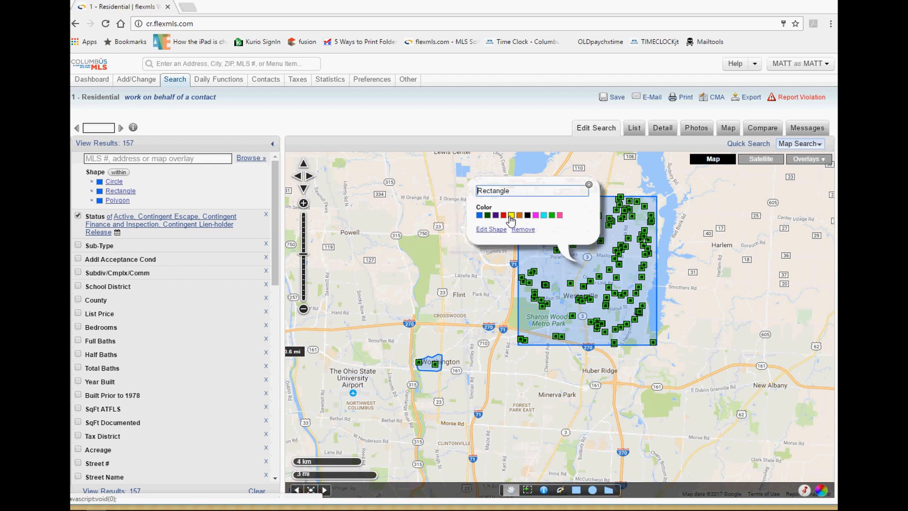
left_click(492, 229)
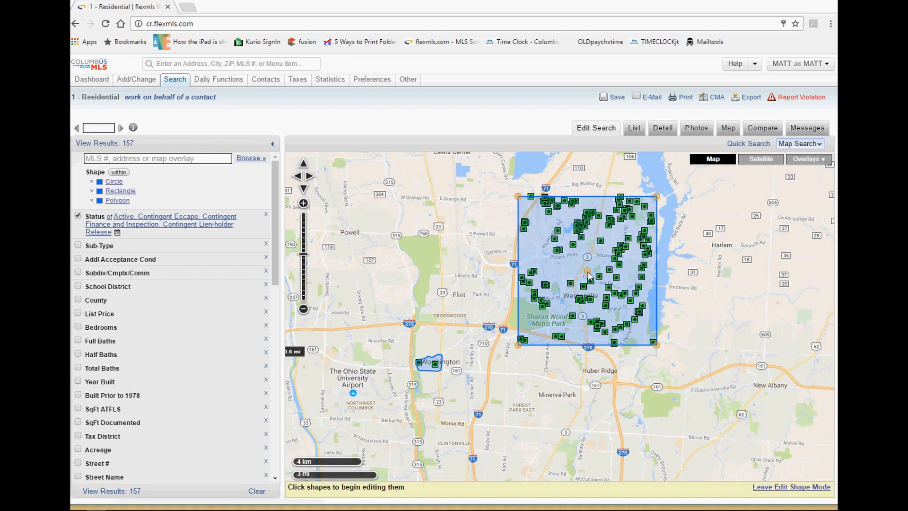
mouse_move(588, 274)
left_mouse_down()
mouse_move(632, 273)
mouse_move(582, 279)
mouse_move(596, 271)
left_mouse_up()
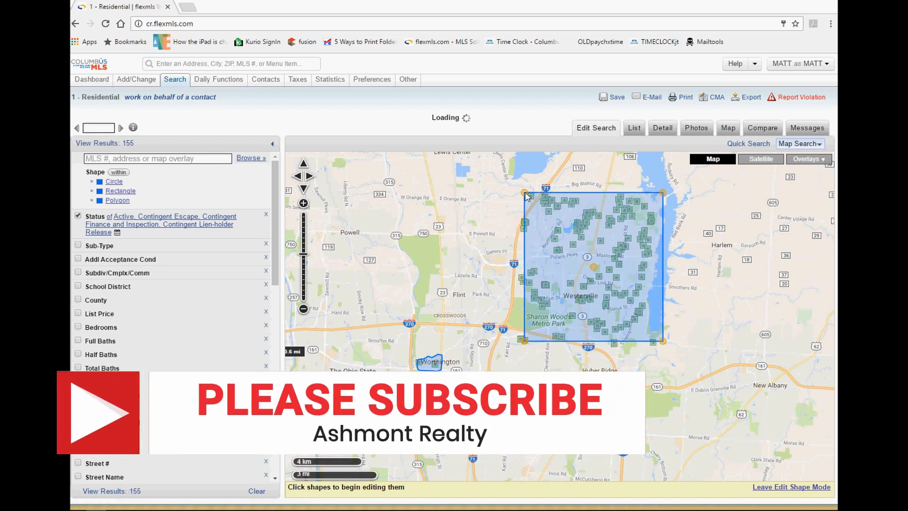
left_click_drag(526, 196, 526, 250)
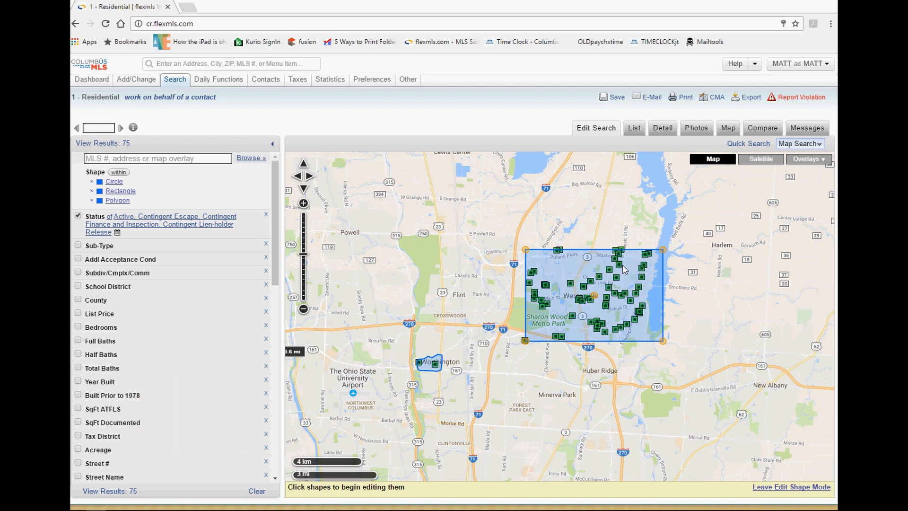
left_click(788, 487)
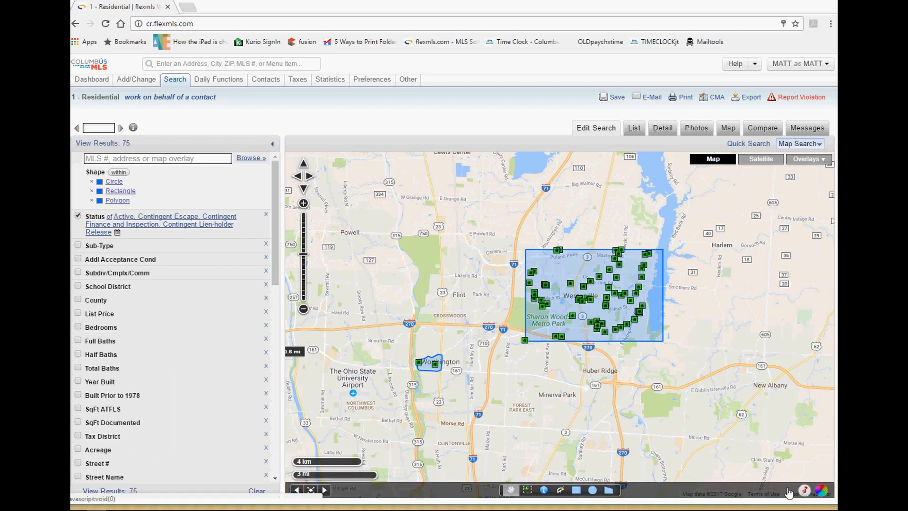
Nudge the Dublin circle up and right and shrink it to a 0.6-mile radius.
left_click_drag(377, 325, 528, 324)
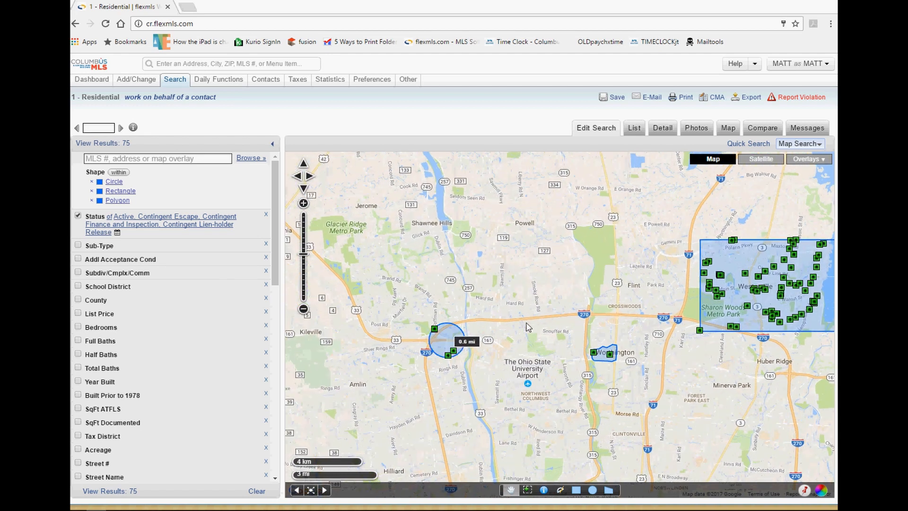
scroll(448, 341, "up", 1)
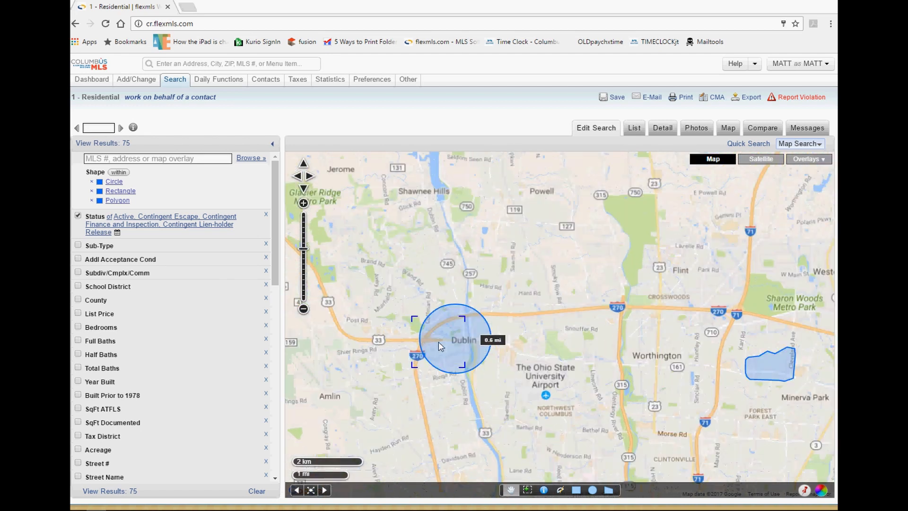
scroll(450, 343, "up", 2)
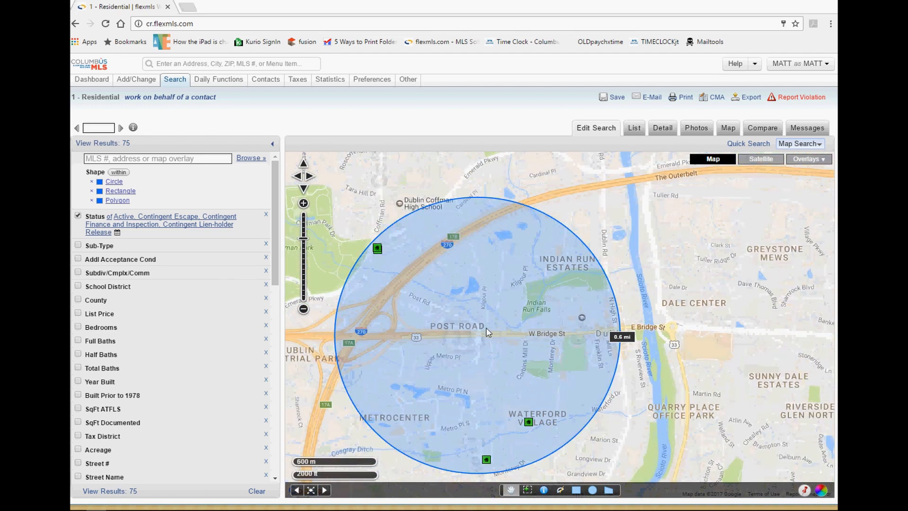
left_click(500, 324)
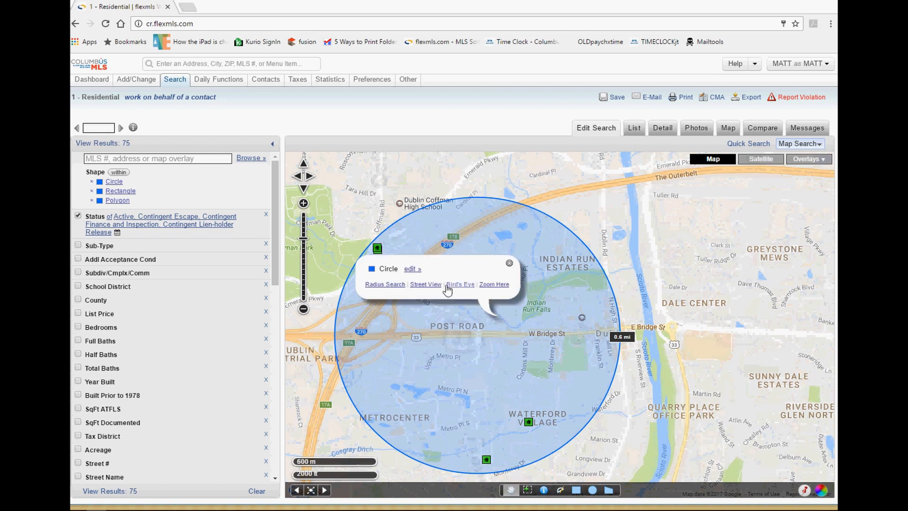
left_click(411, 269)
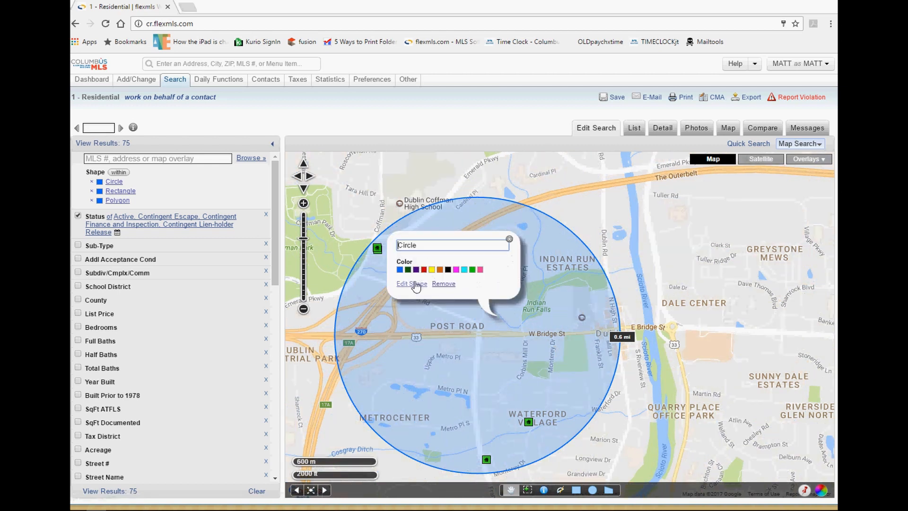
left_click(414, 284)
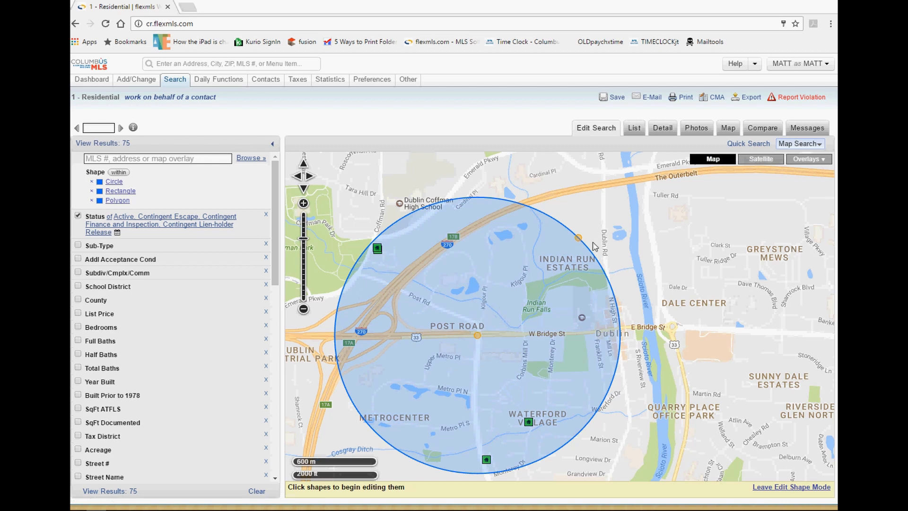
mouse_move(478, 336)
left_mouse_down()
mouse_move(503, 330)
mouse_move(479, 334)
left_mouse_up()
left_click_drag(579, 236, 557, 261)
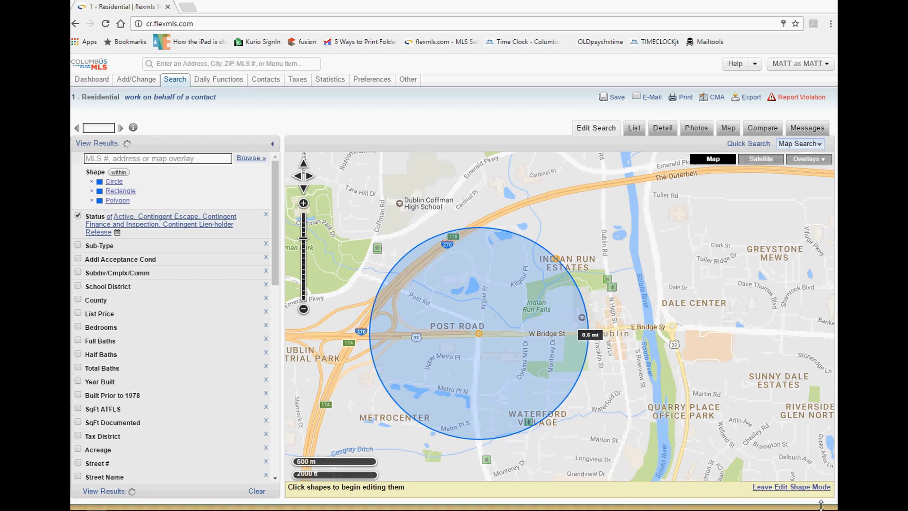
left_click(792, 487)
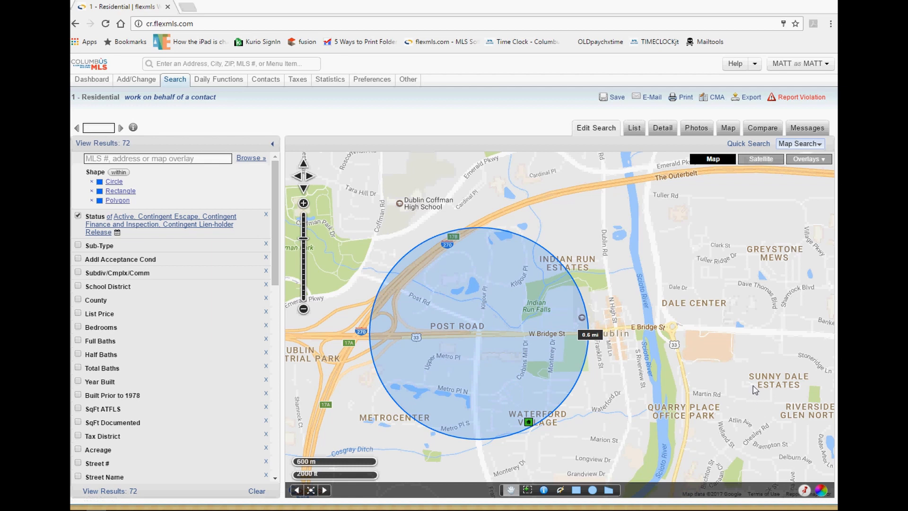
Set the List Price filter to a 350000 minimum and 400000 maximum, leaving 7 listings.
scroll(687, 366, "down", 2)
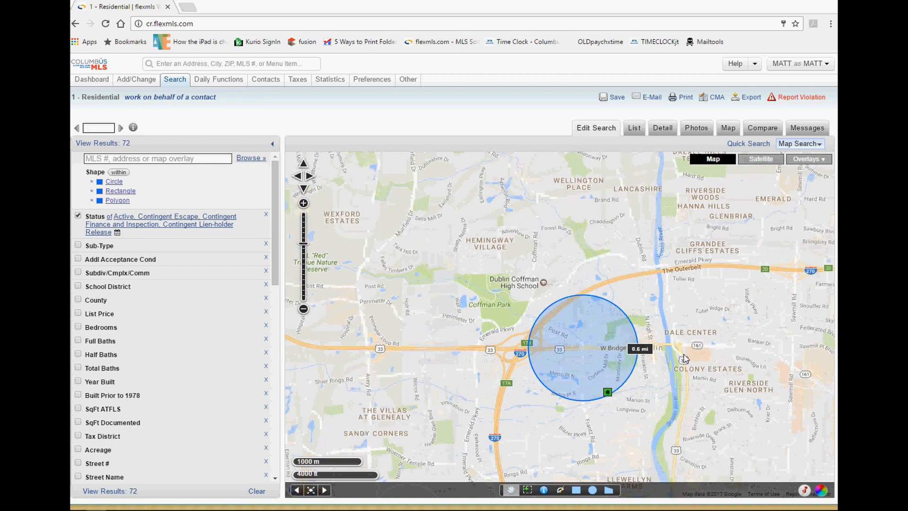
left_click_drag(771, 379, 580, 252)
left_click_drag(670, 279, 544, 288)
scroll(592, 289, "down", 1)
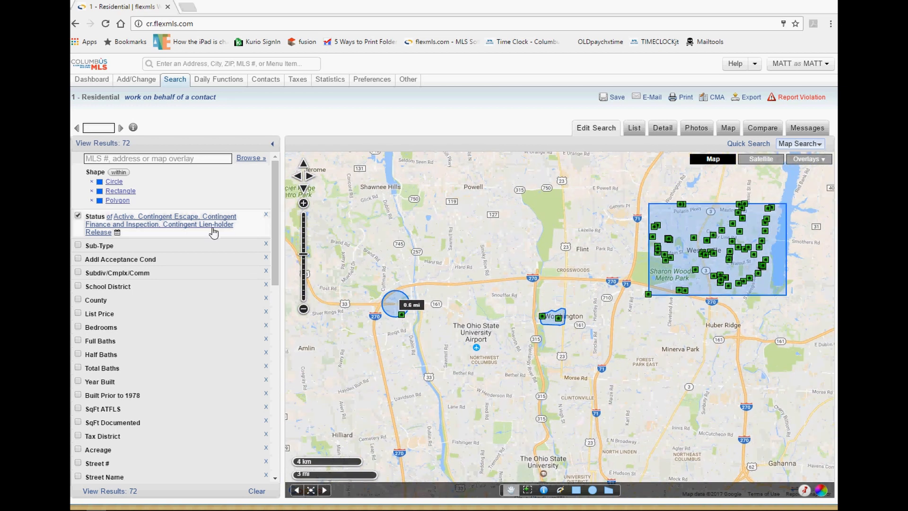
left_click(102, 315)
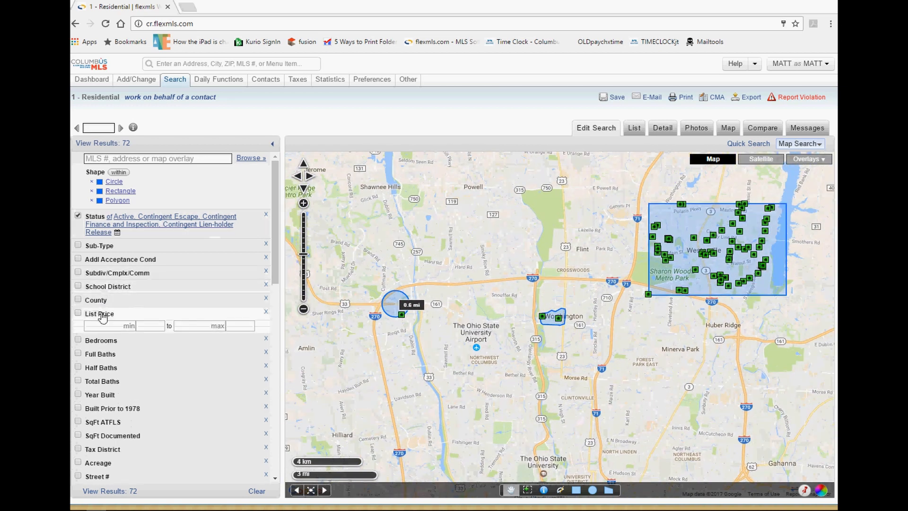
left_click(198, 330)
type("4000000")
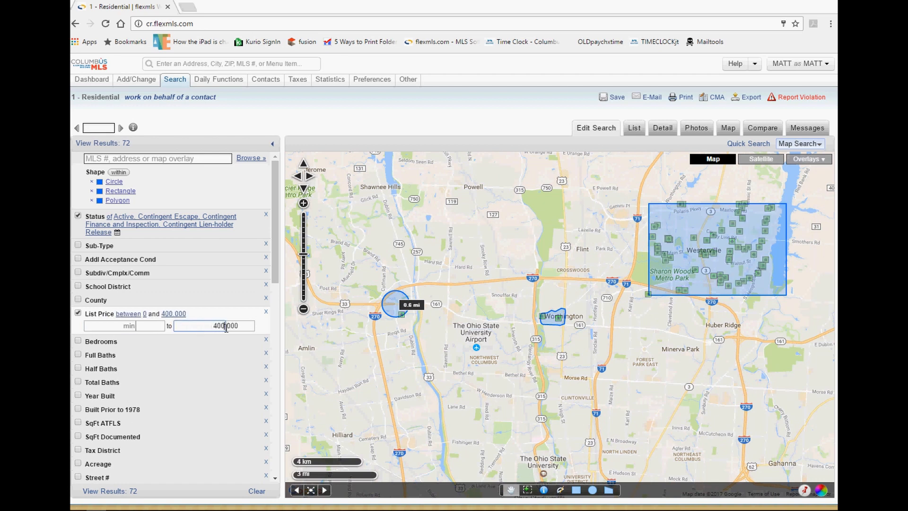
left_click(123, 328)
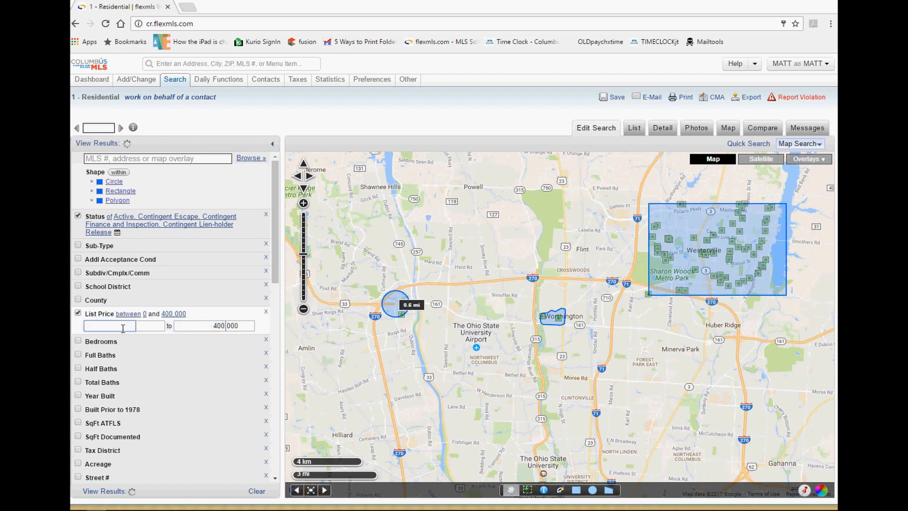
type("350000")
key("Tab")
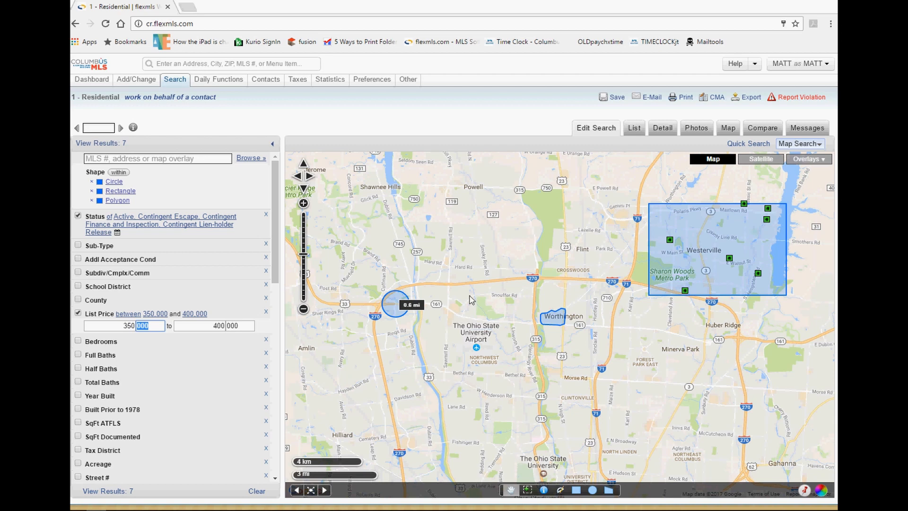
Start saving the search, then cancel so it stays unsaved.
left_click(612, 97)
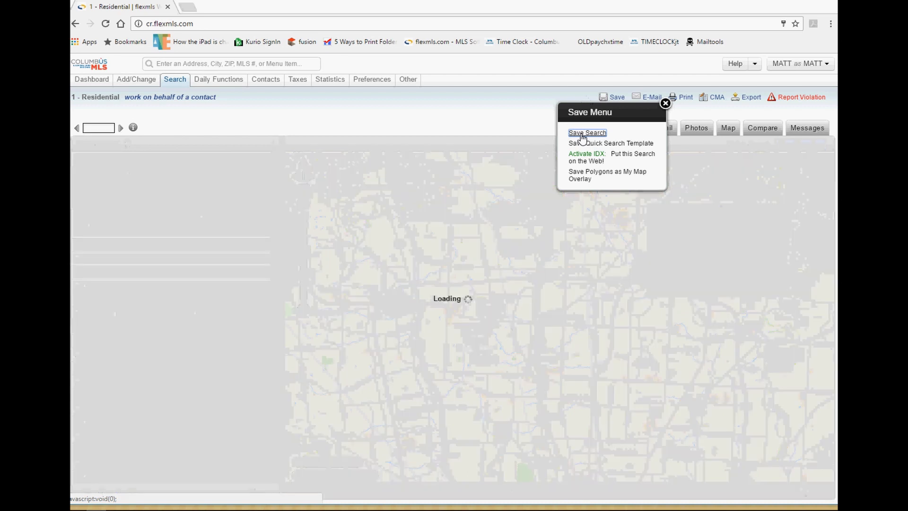
left_click(582, 134)
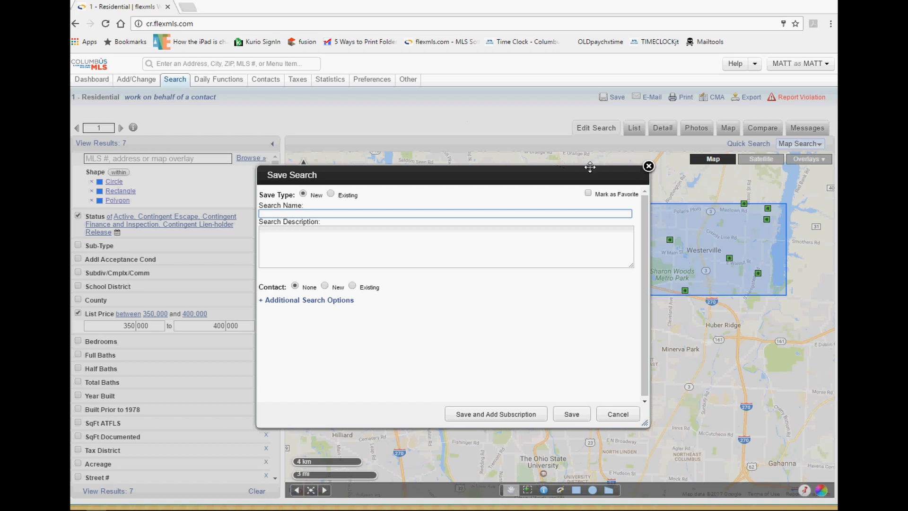
left_click(618, 414)
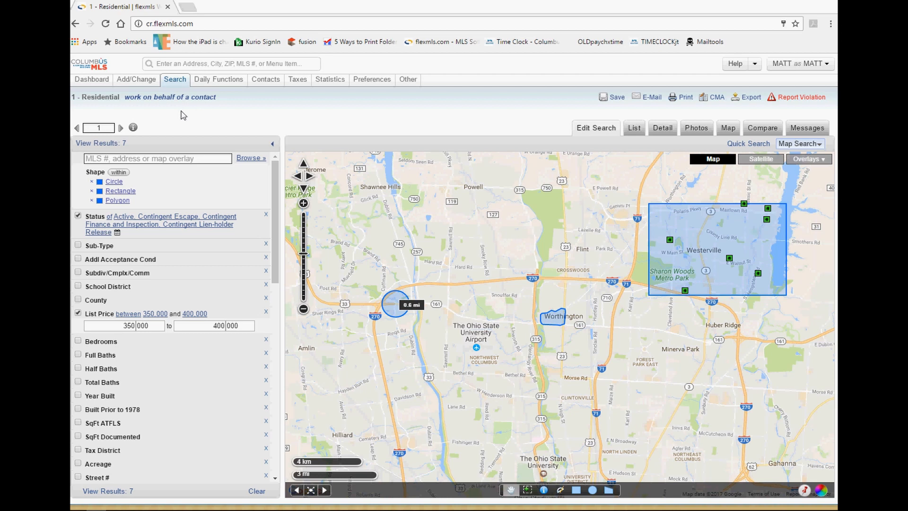
Review the search criteria summary, then advance to the Lesson 3: Exercises slide.
left_click(133, 128)
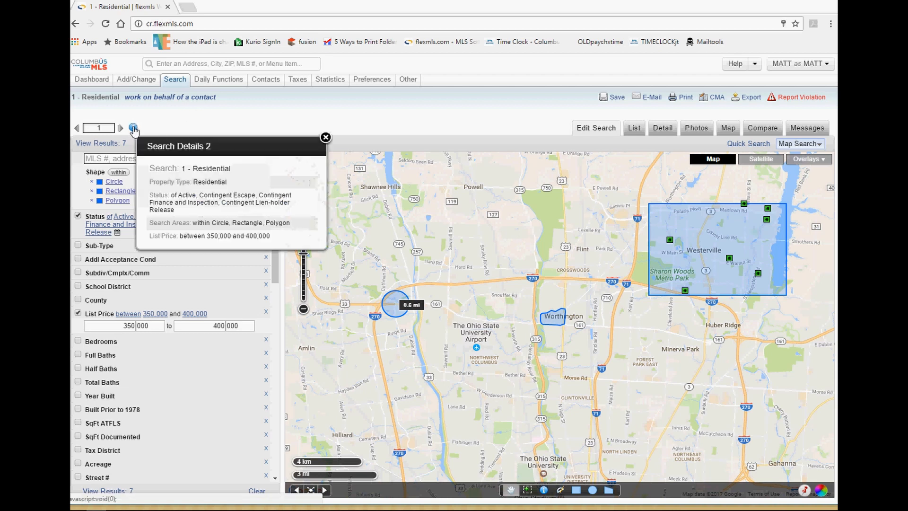
left_click_drag(204, 195, 196, 239)
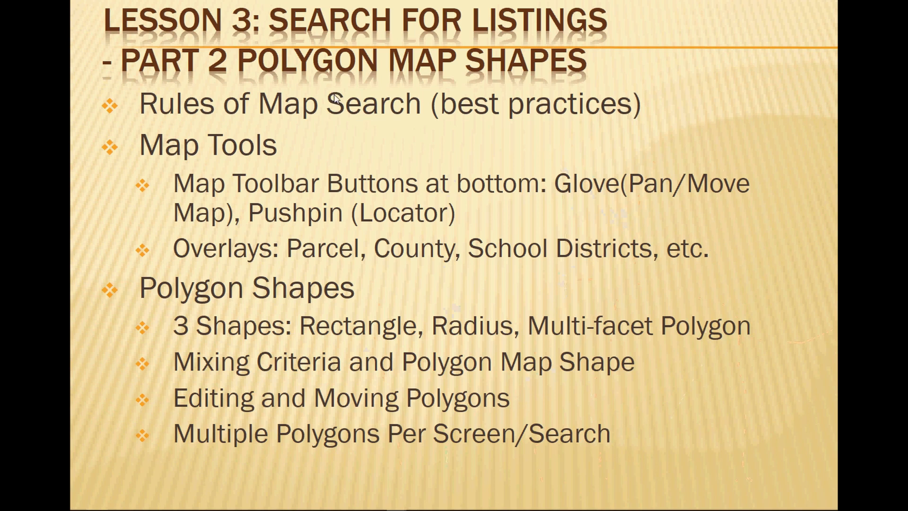
left_click(359, 143)
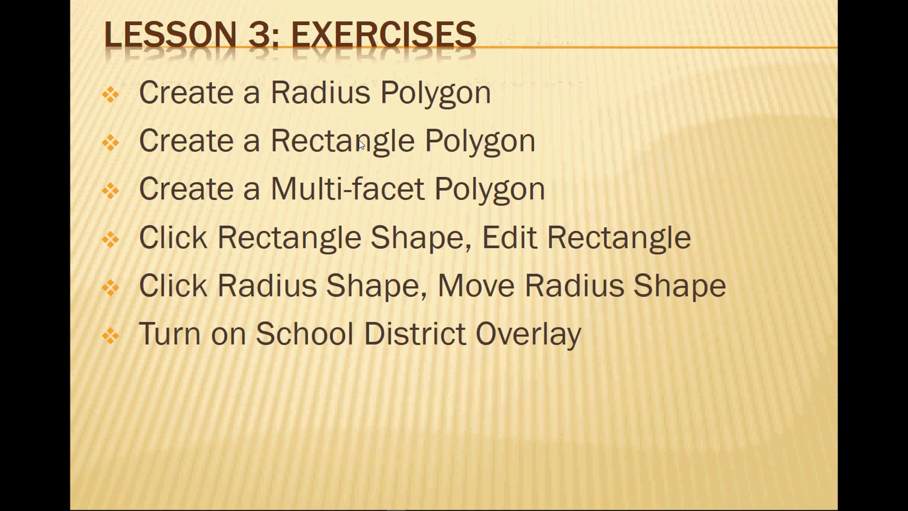